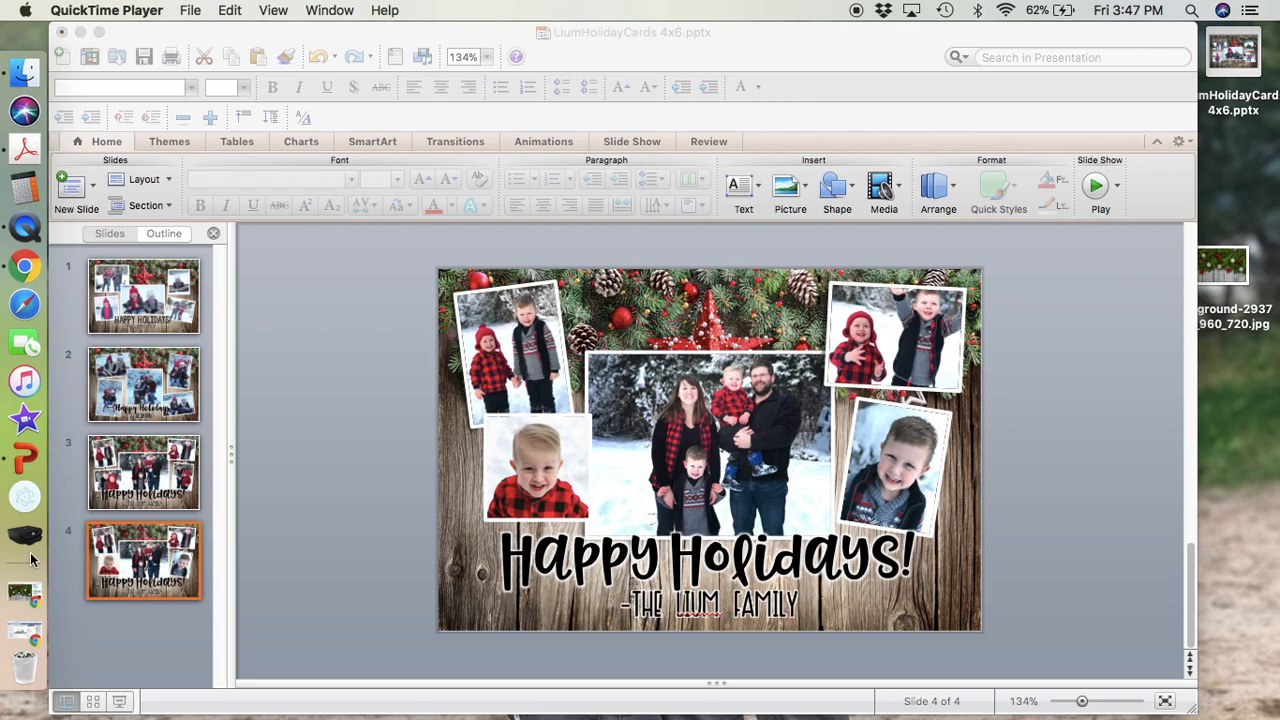
Switch to Chrome, save the Christmas pine and ornament background from the Pixabay page to the desktop, and position its file there.
left_click(25, 600)
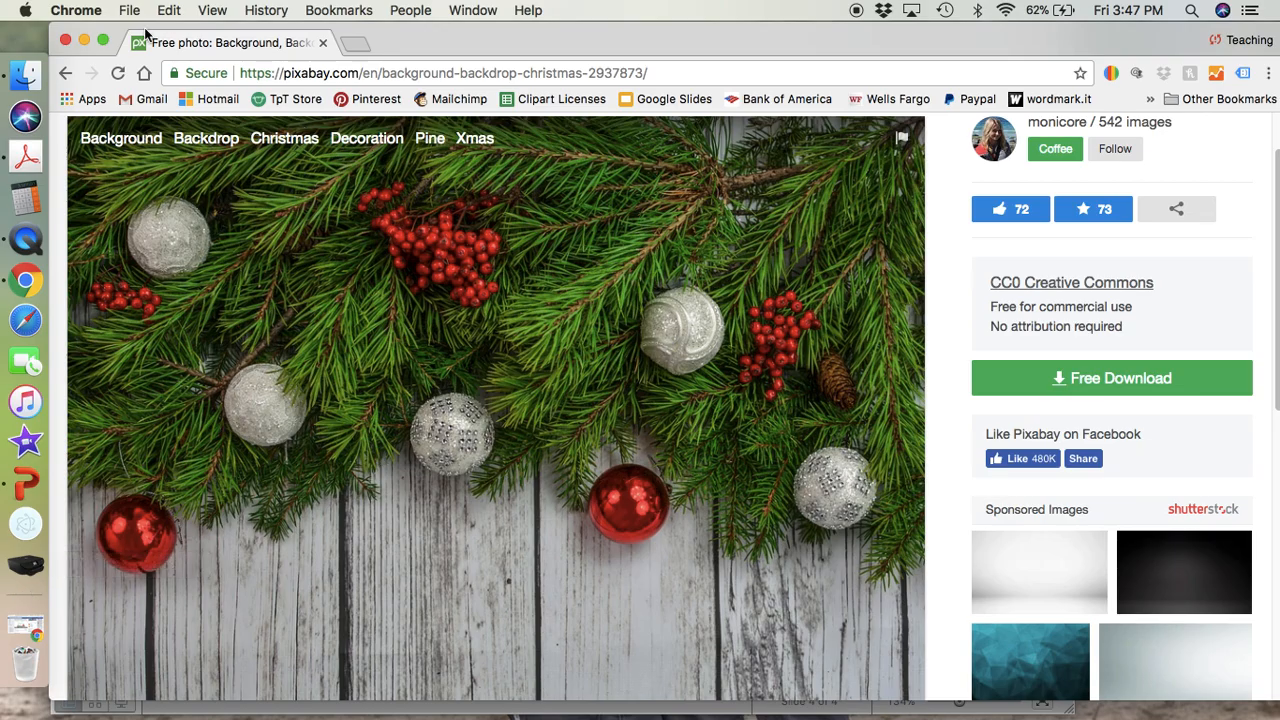
left_click(84, 40)
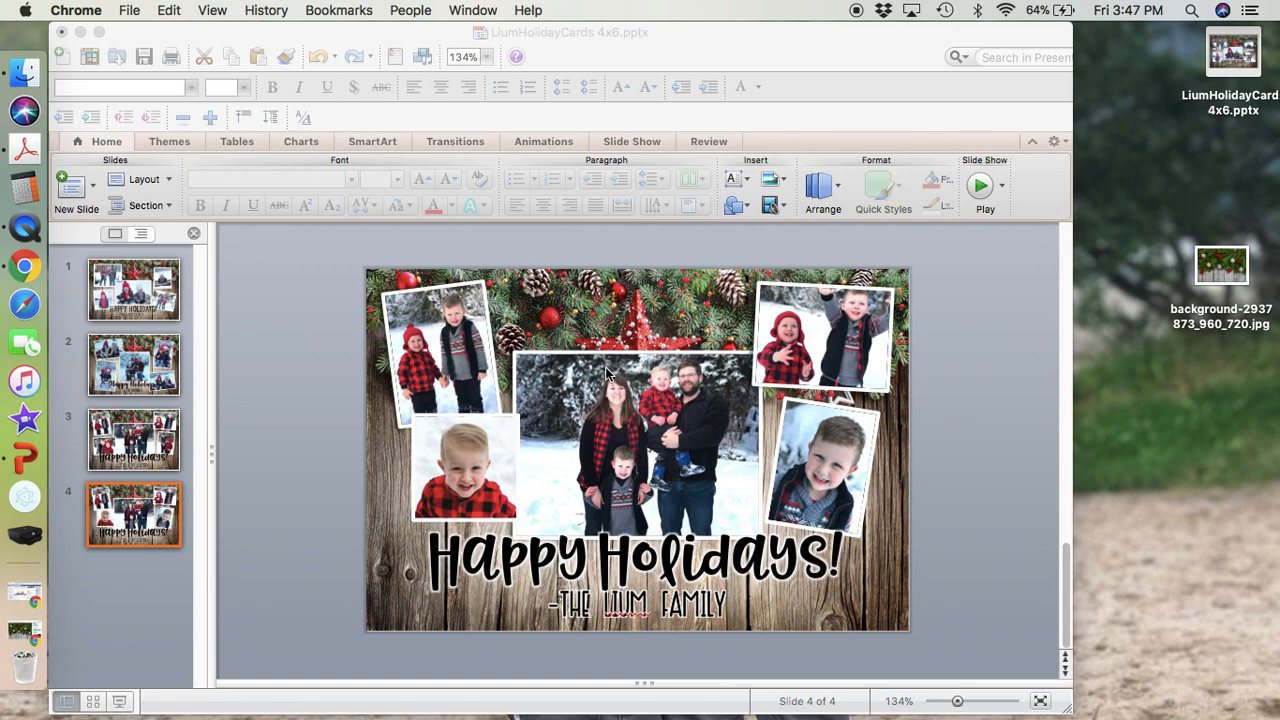
left_click(8, 638)
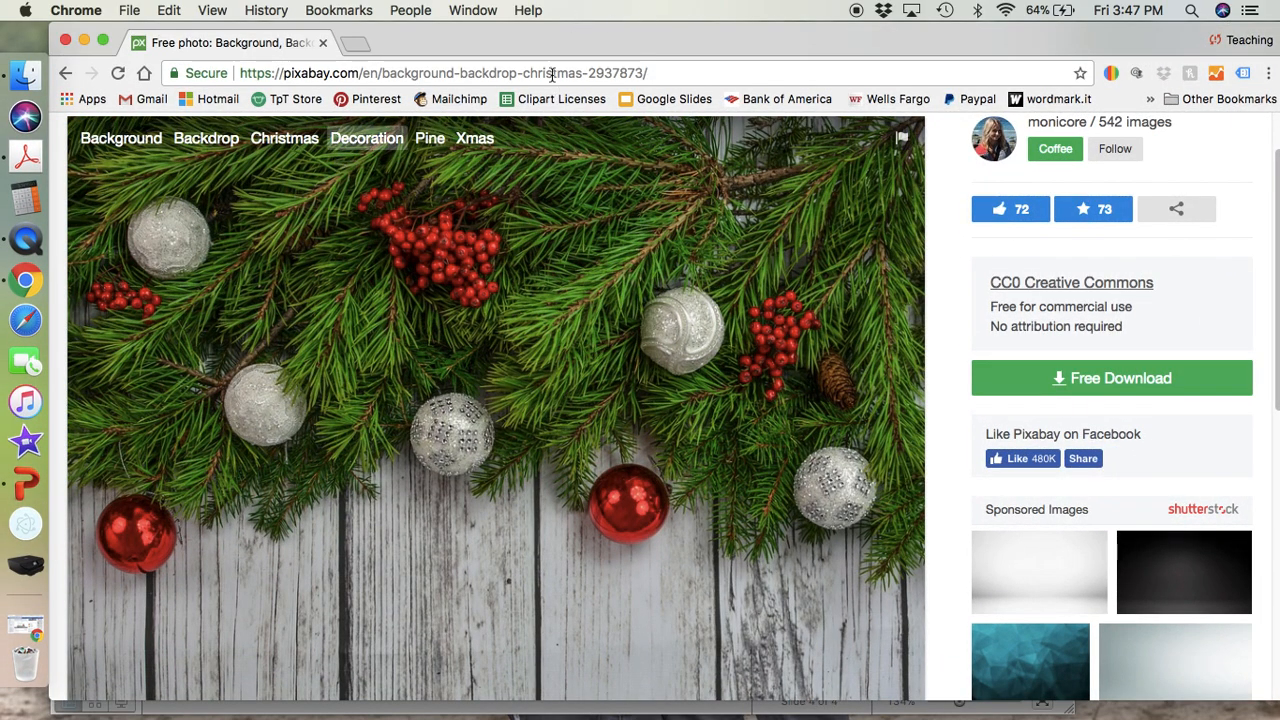
scroll(495, 445, "up", 2)
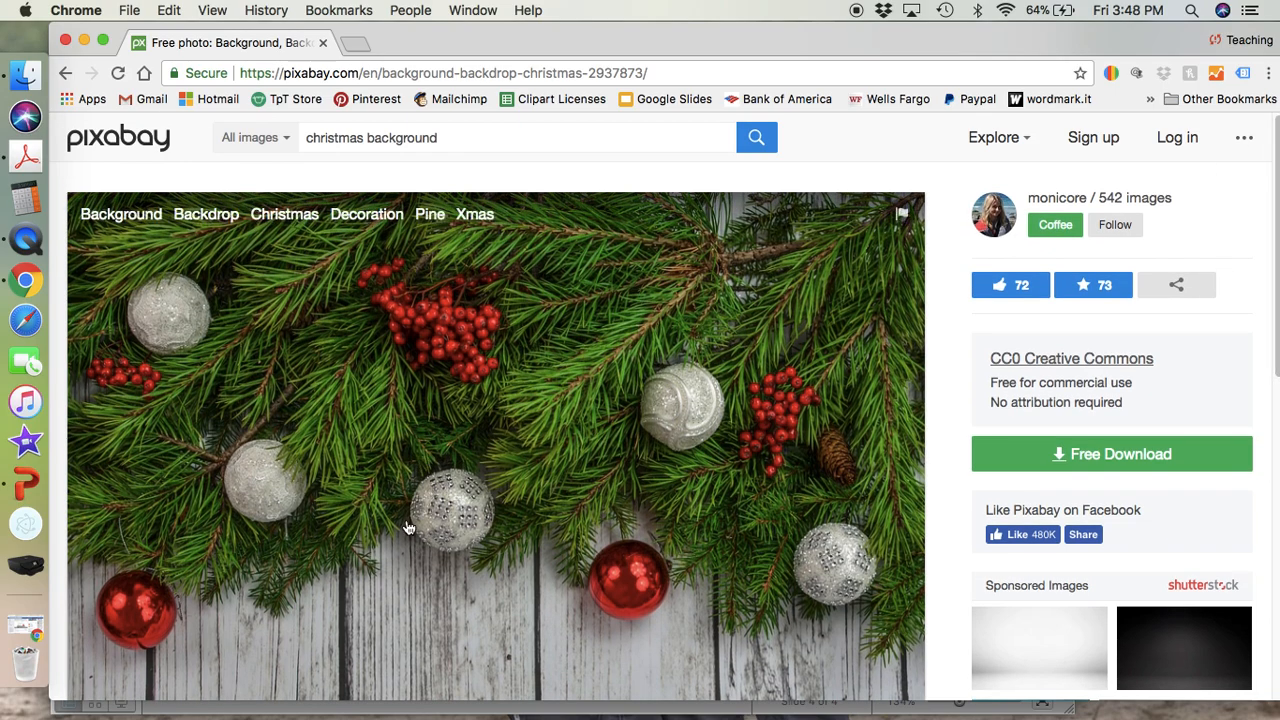
left_click_drag(1278, 174, 1278, 214)
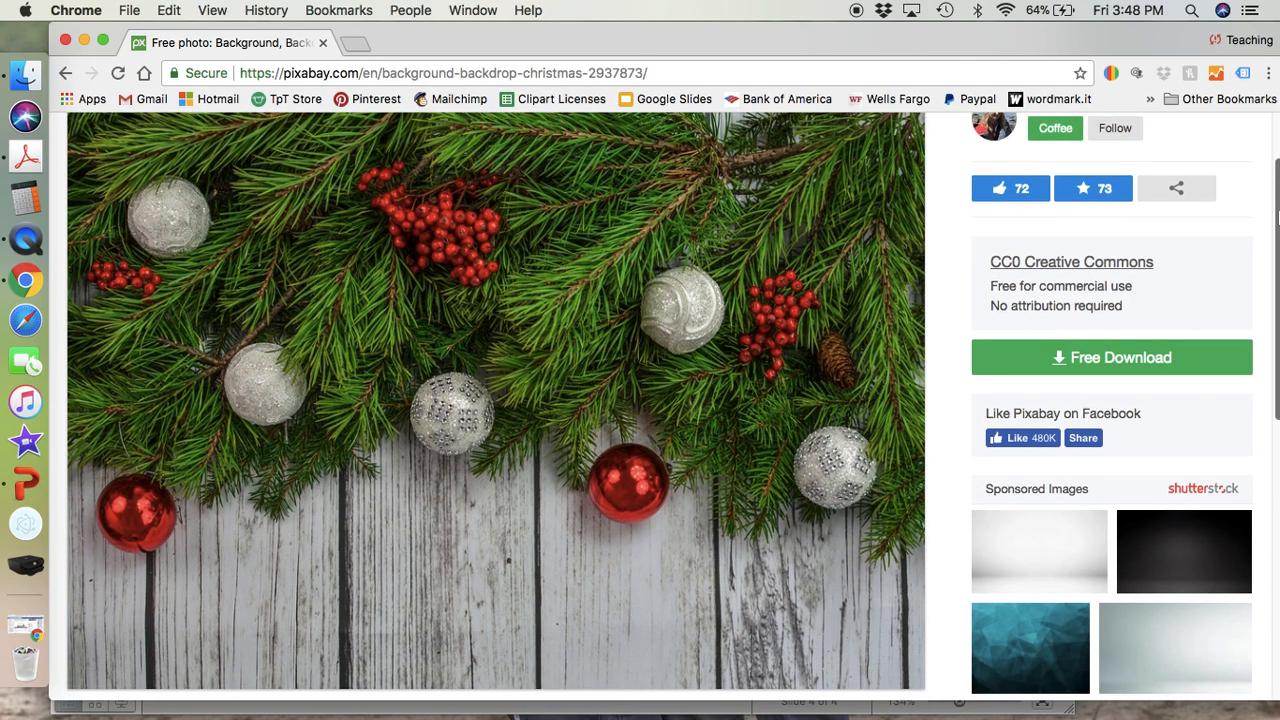
left_click(84, 40)
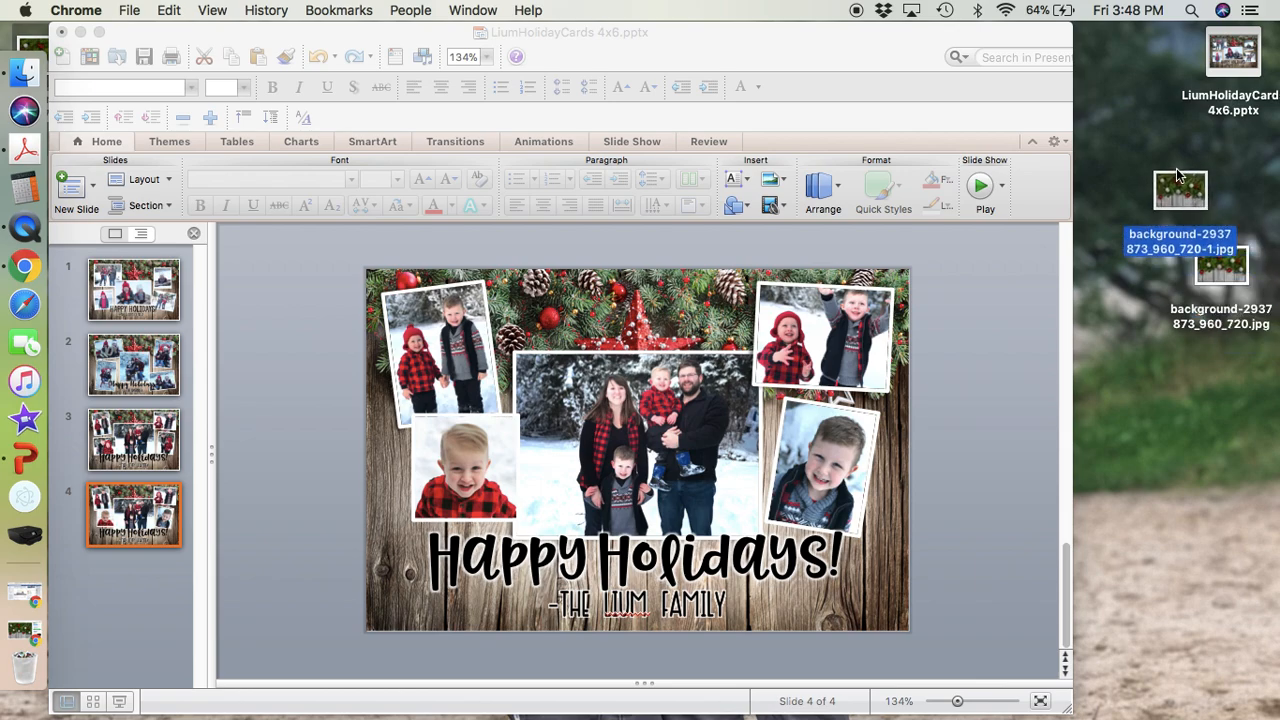
left_click_drag(1177, 176, 1150, 168)
Switch to PowerPoint and create a new blank presentation.
left_click(874, 33)
left_click(151, 8)
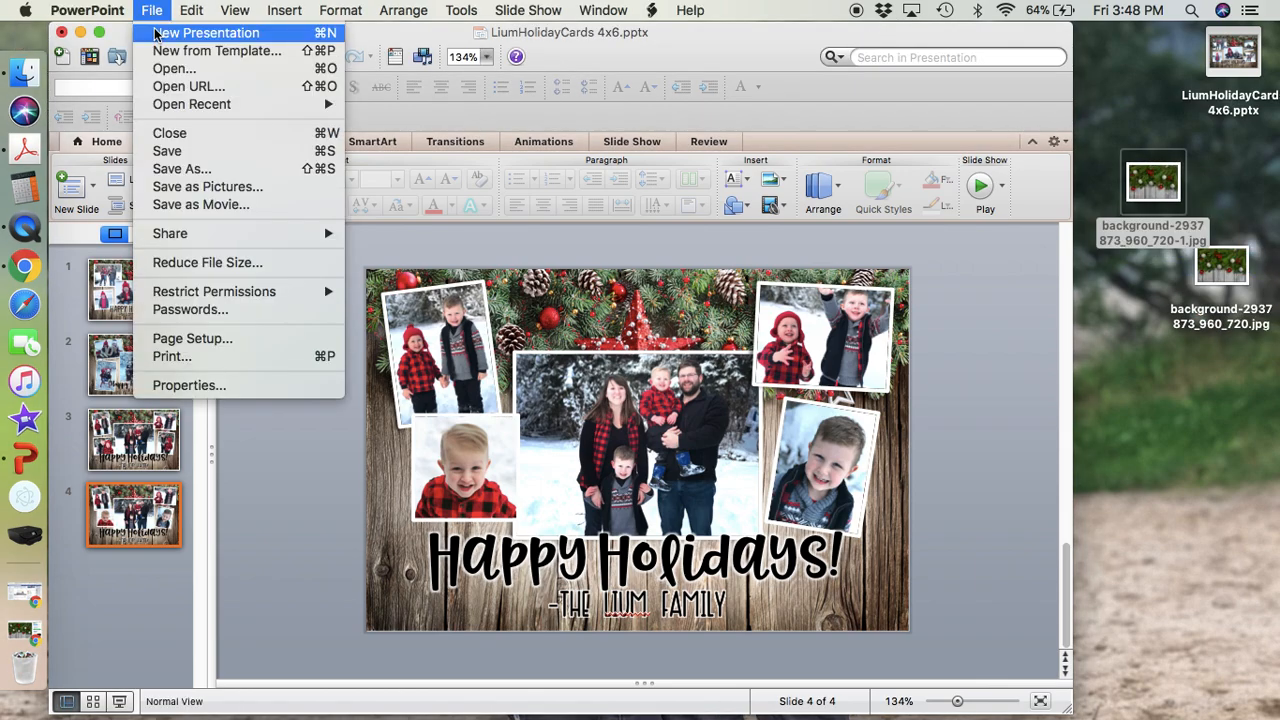
left_click(105, 10)
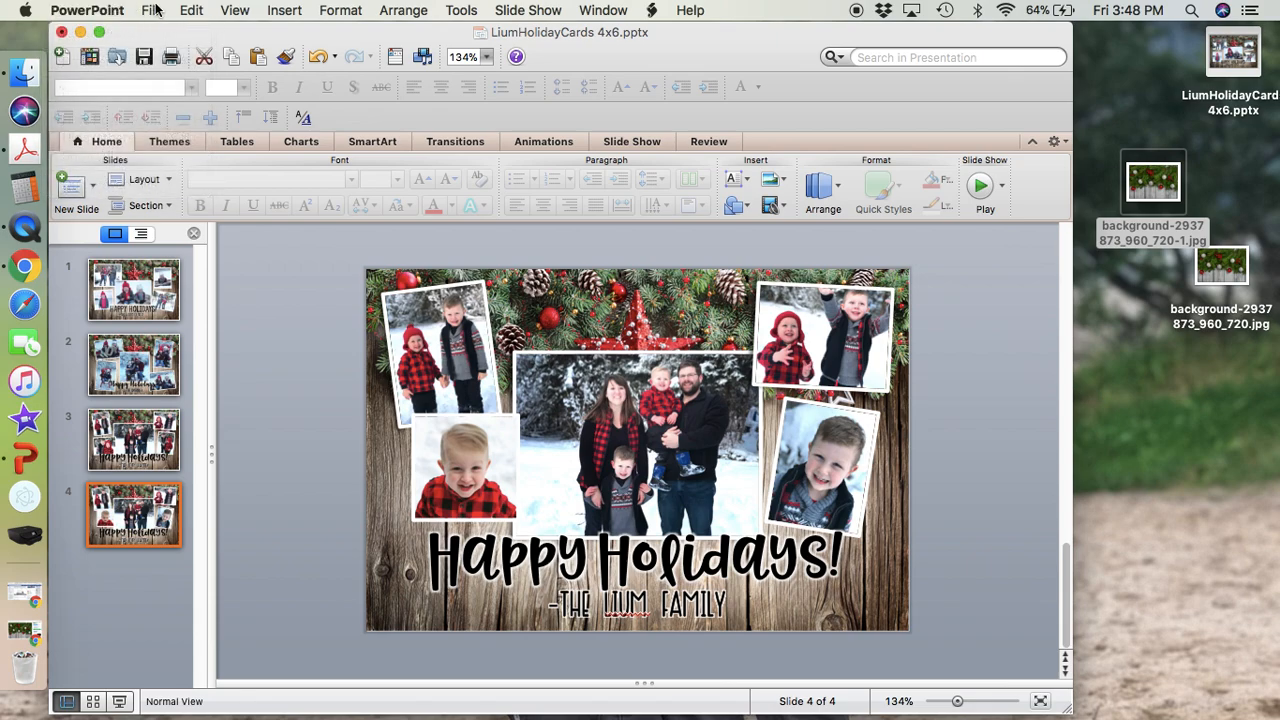
left_click(158, 10)
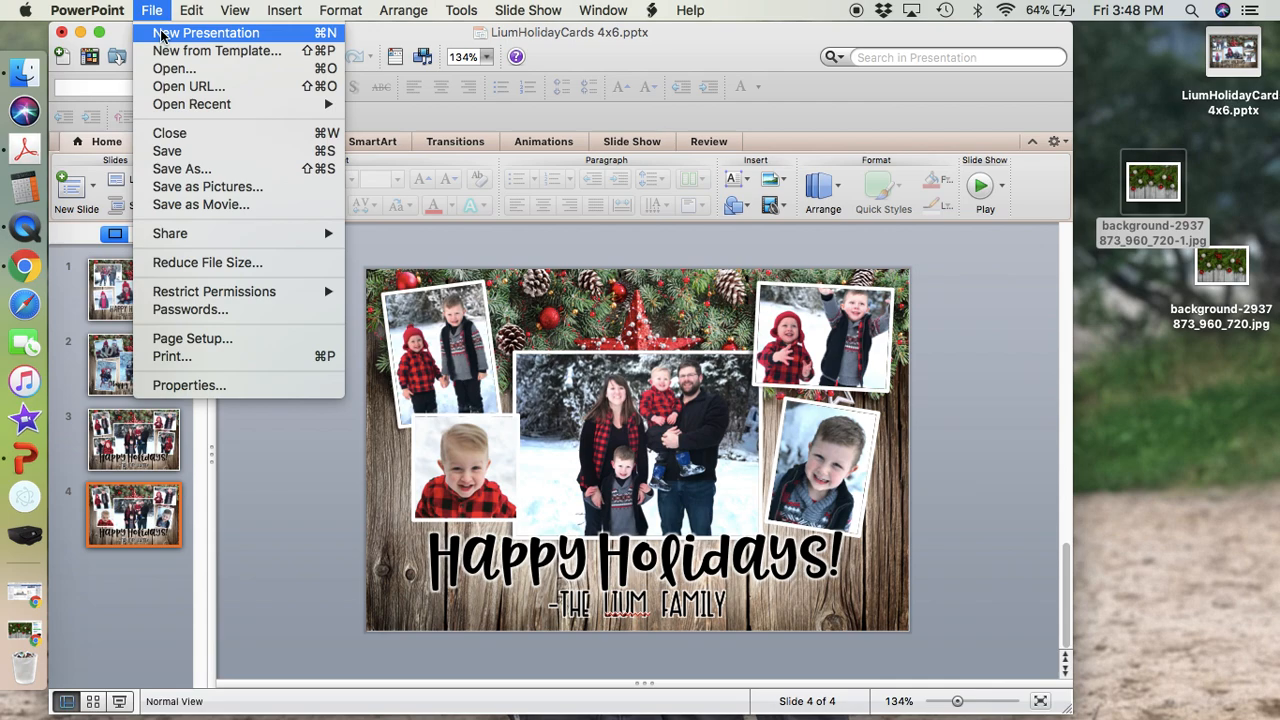
left_click(163, 36)
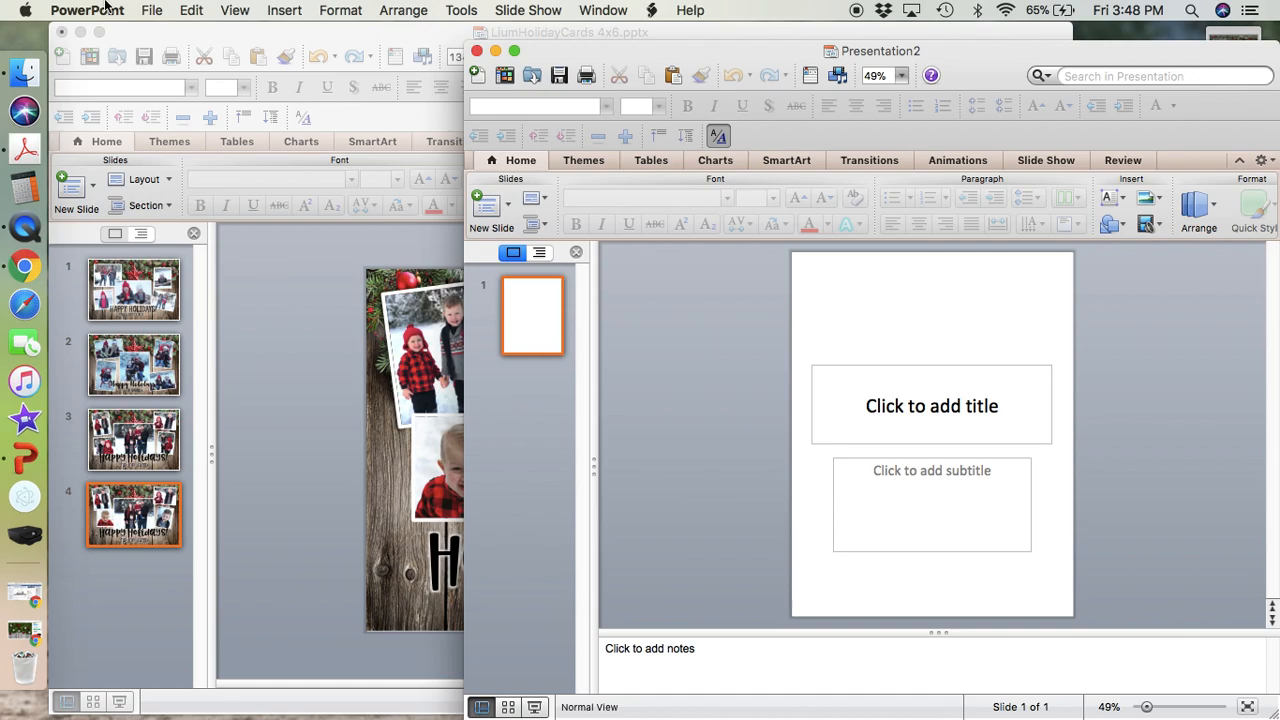
Set the new presentation's slide size to a custom 6 inches wide by 4 inches high.
left_click(190, 10)
mouse_move(137, 10)
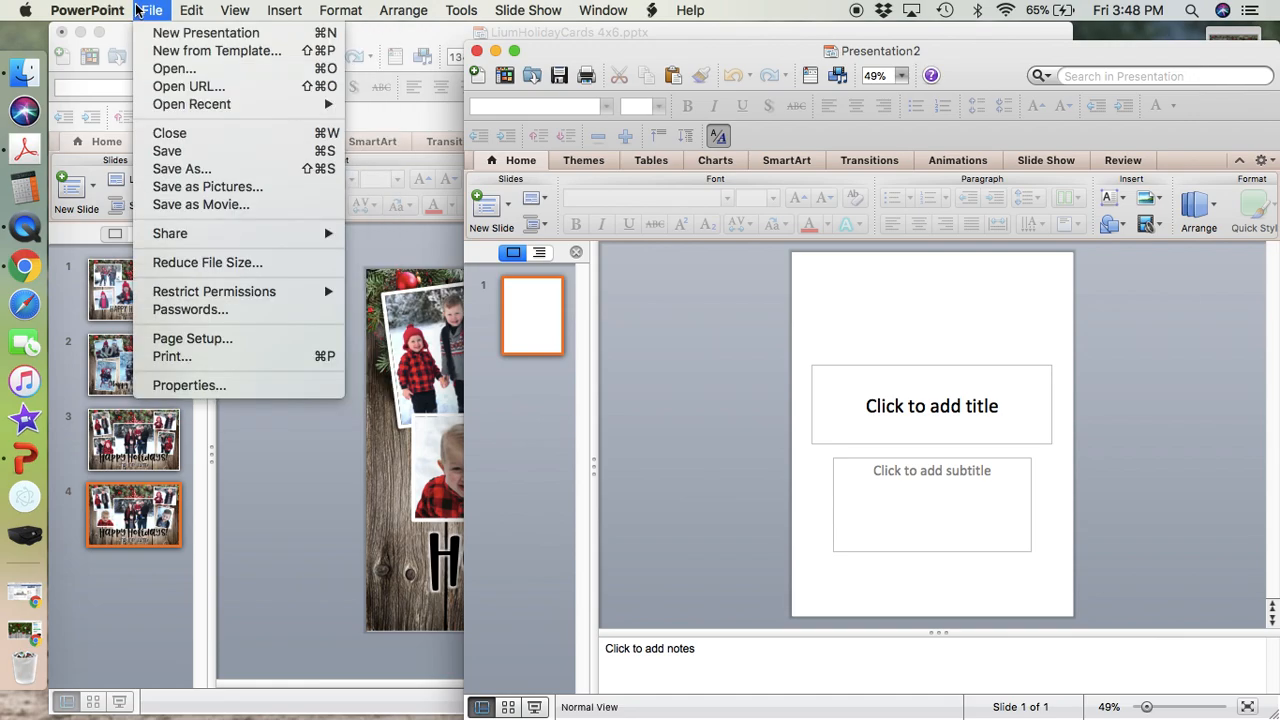
left_click(187, 342)
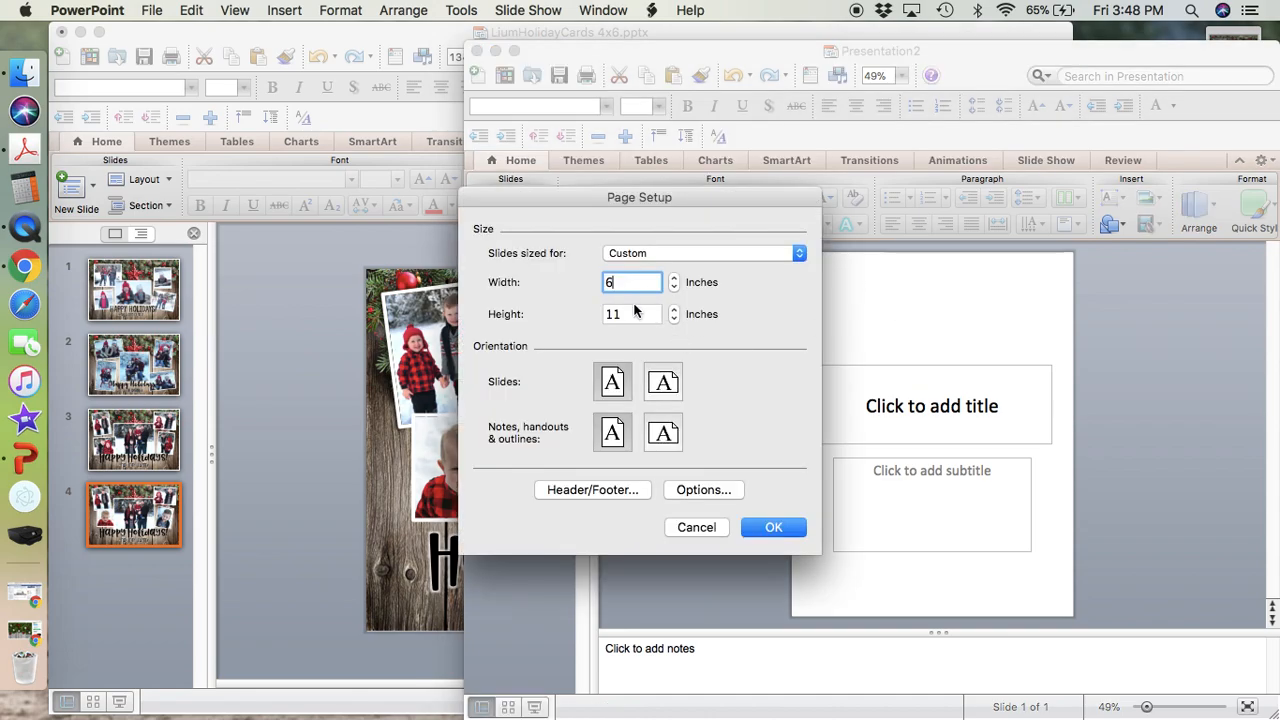
key("Tab")
type("4")
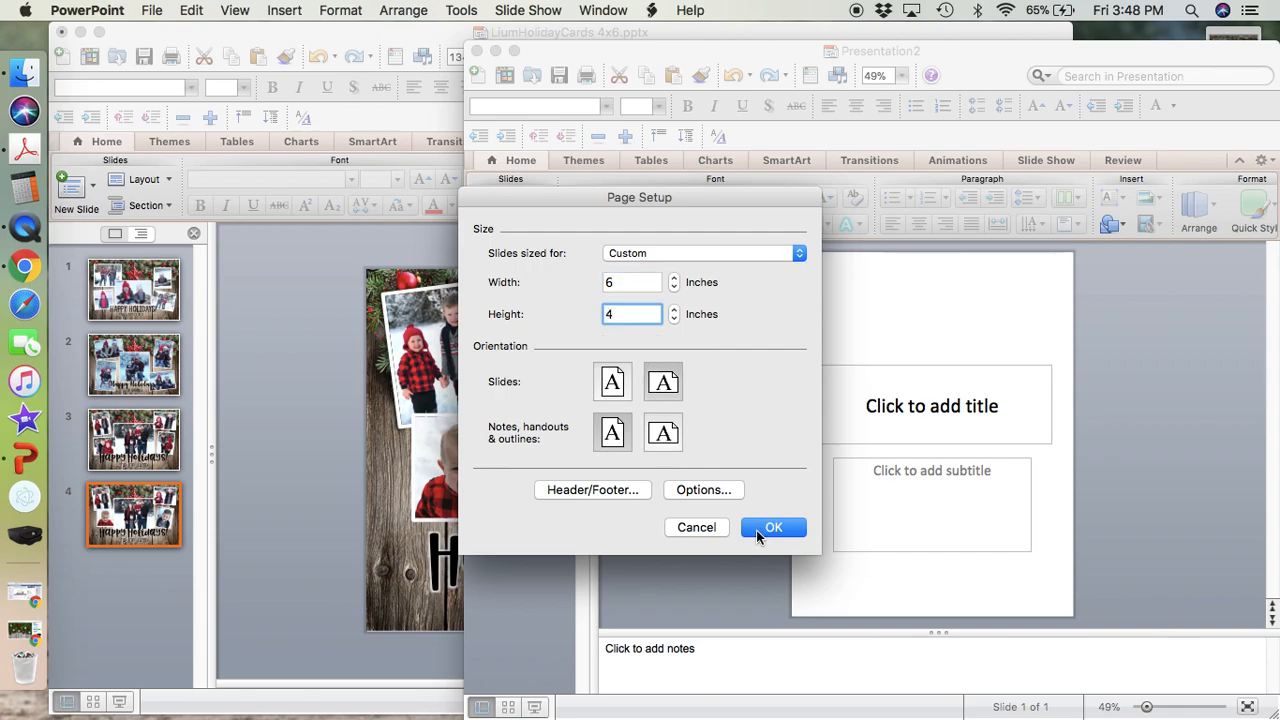
left_click(756, 530)
Delete the title and subtitle placeholders from the slide.
left_click(886, 360)
left_click(855, 541, "shift")
key("BackSpace")
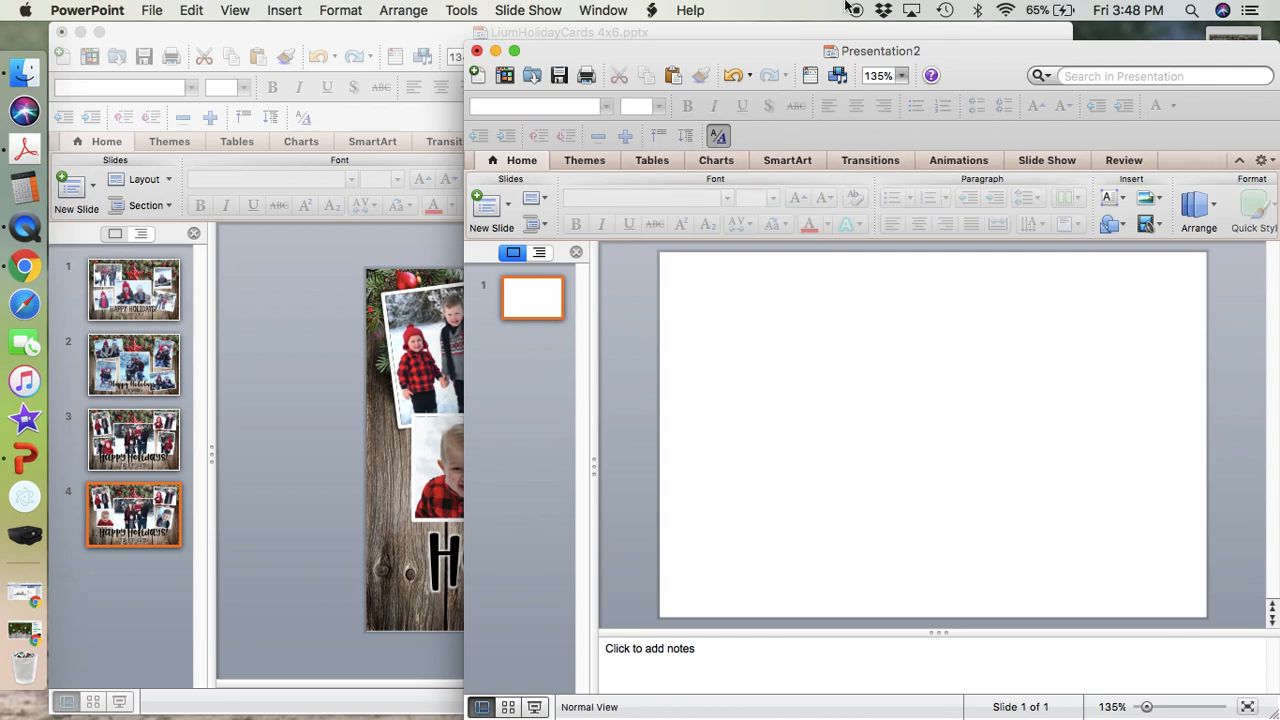
Add background-2937873_960_720-1.jpg from the desktop to the slide and stretch its left edge to cover the whole slide.
left_click_drag(942, 54, 806, 42)
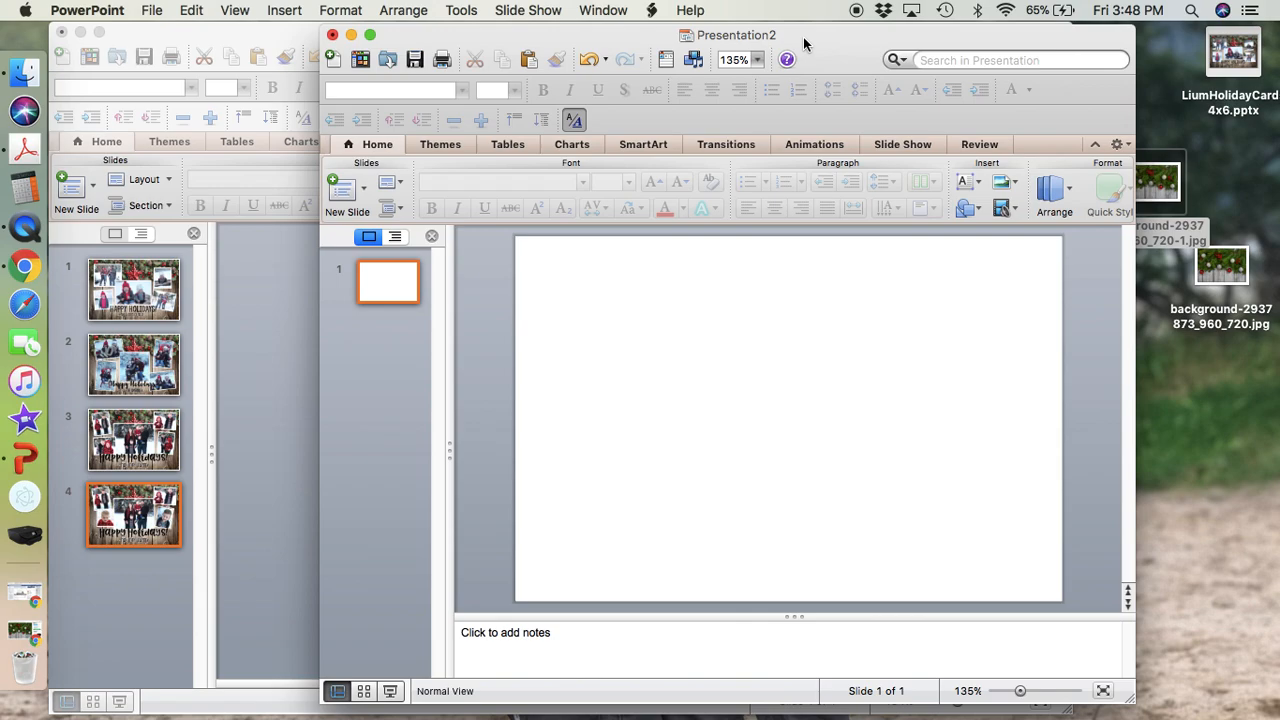
left_click_drag(804, 36, 777, 40)
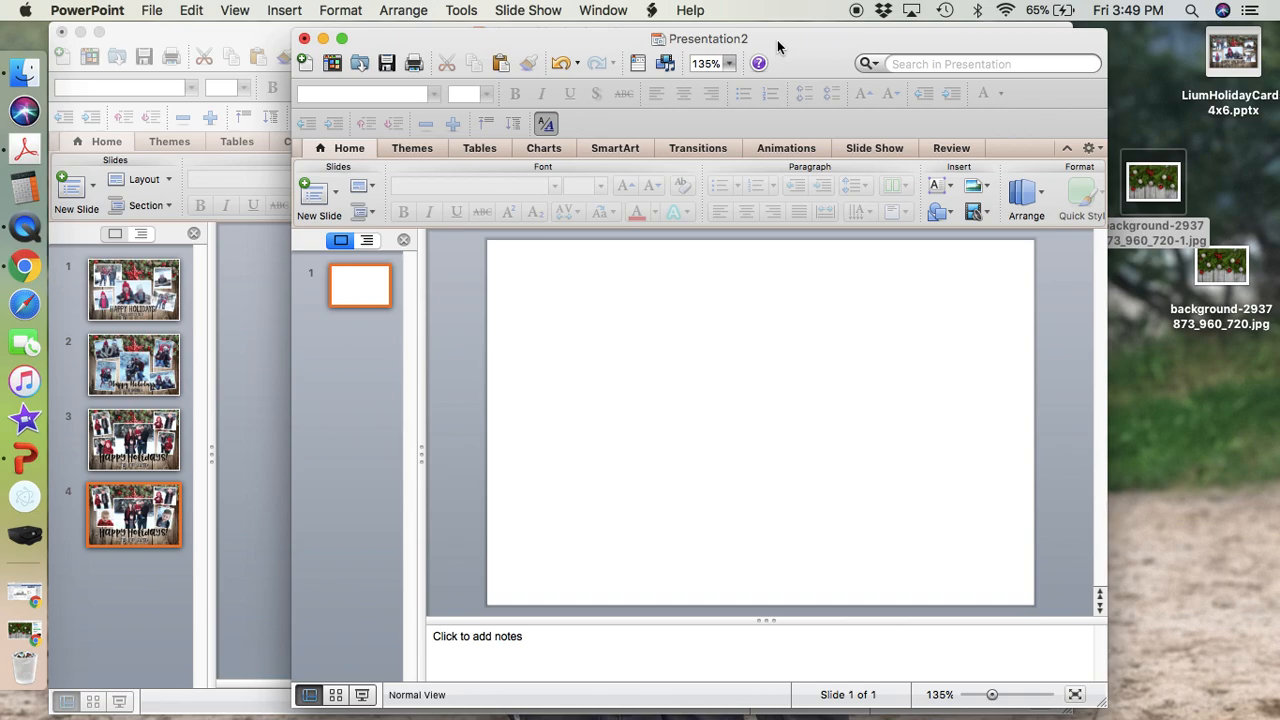
left_click_drag(780, 33, 683, 34)
left_click_drag(1158, 183, 758, 382)
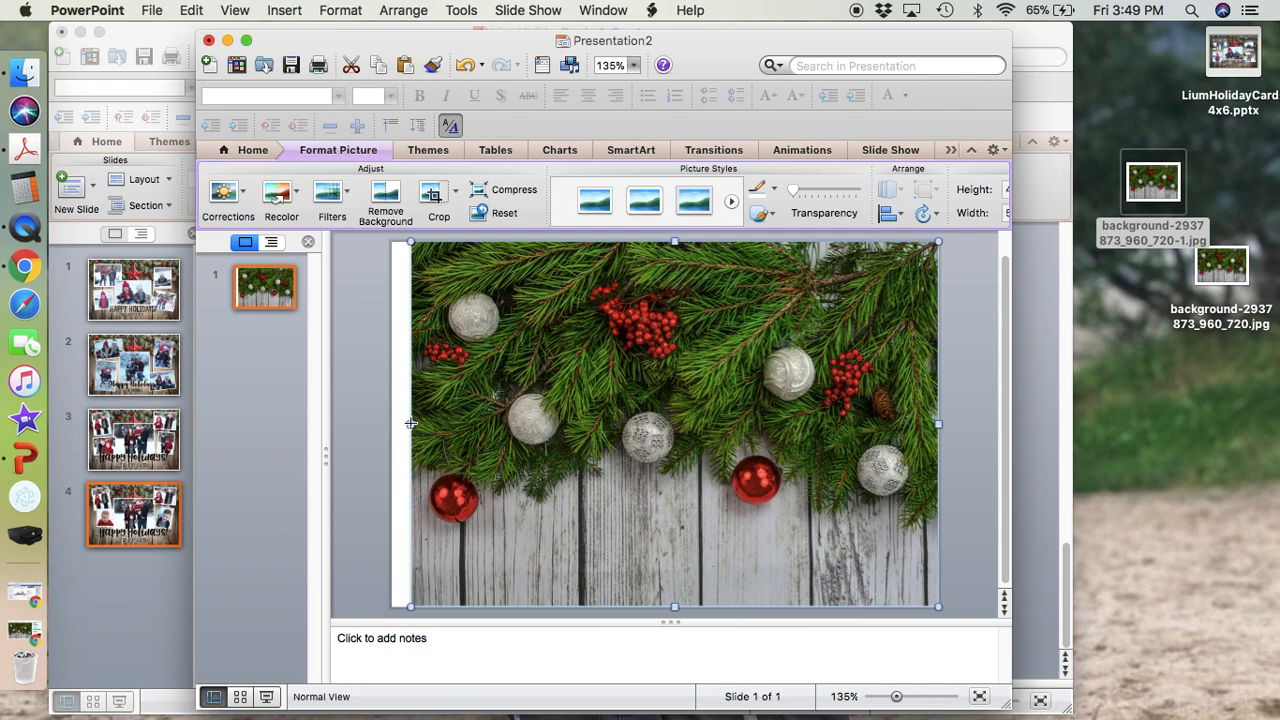
left_click_drag(410, 423, 390, 423)
left_click(362, 421)
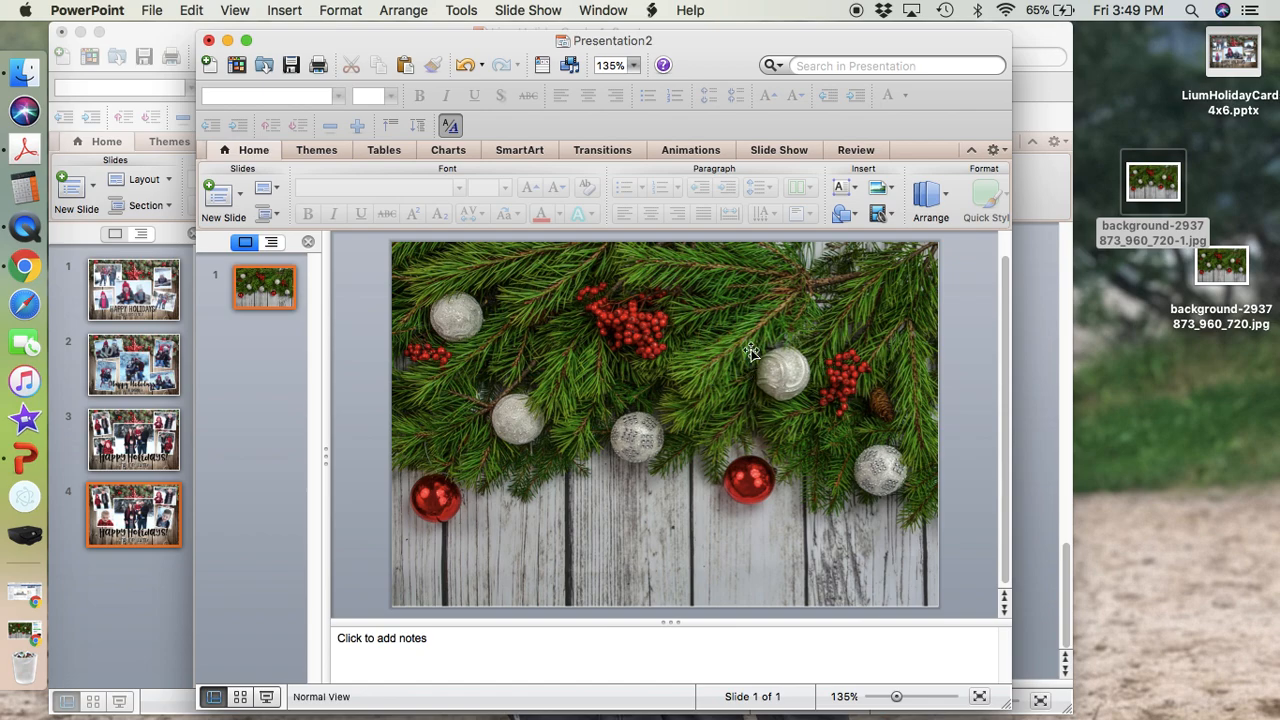
Collapse the notes area below the slide.
left_click(806, 388)
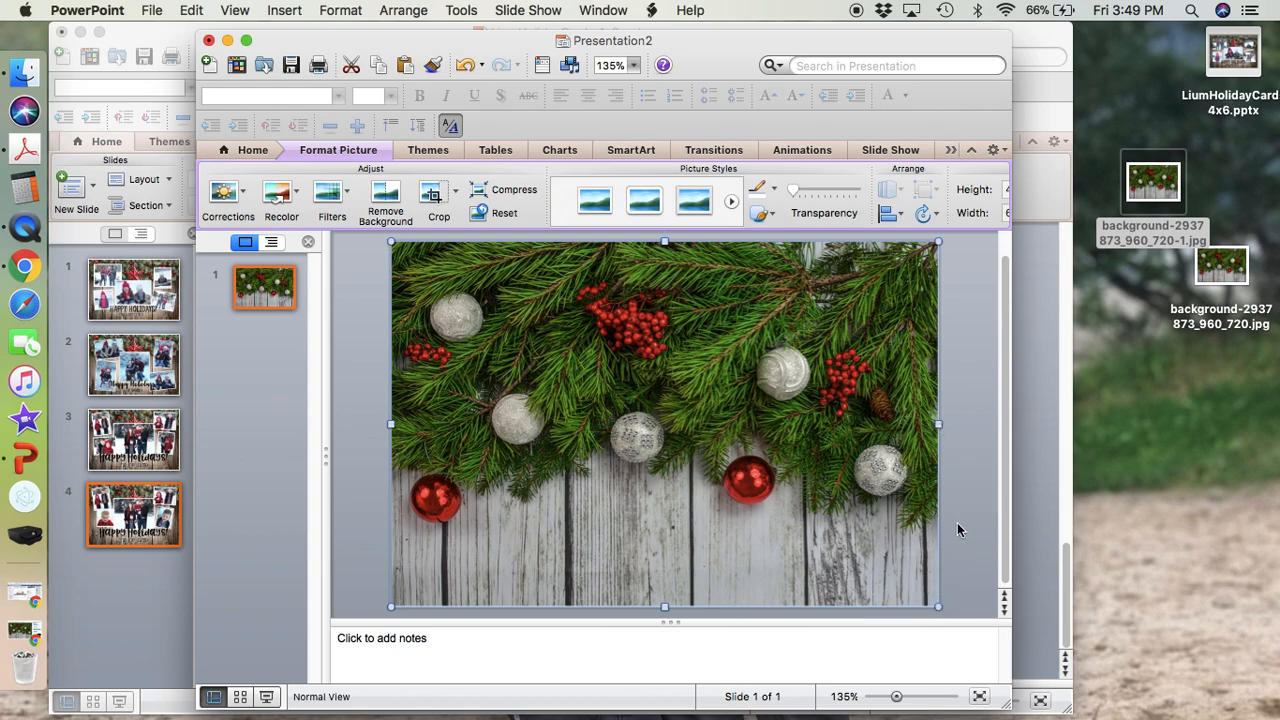
left_click(986, 628)
left_click_drag(981, 622, 983, 700)
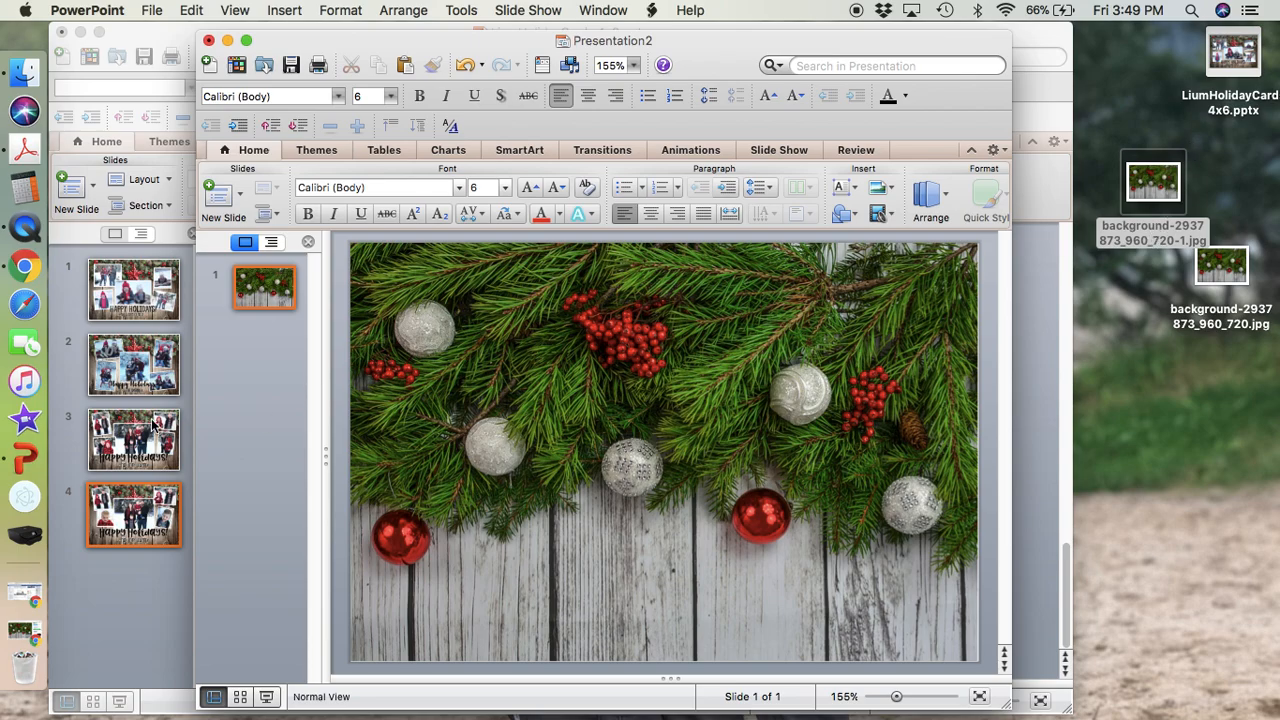
Copy all five family photos from slide 4 of the existing holiday card presentation.
left_click(123, 590)
left_click(465, 463)
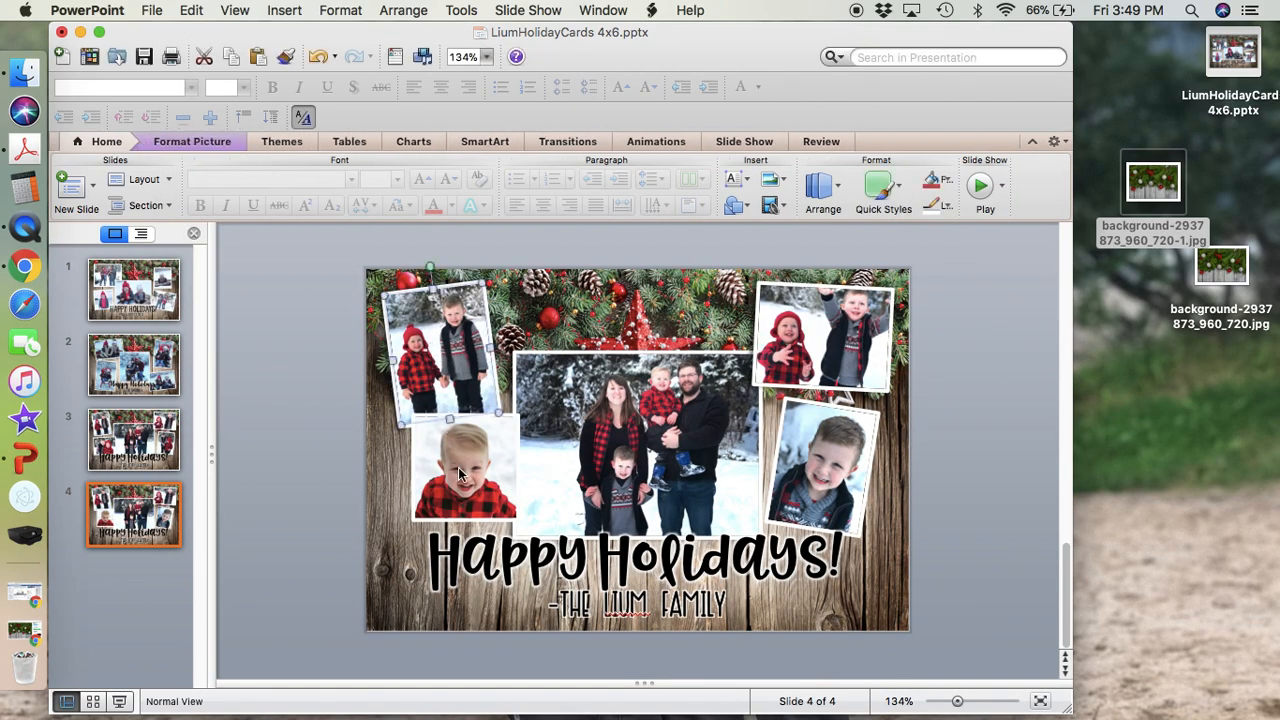
left_click(662, 412, "shift")
left_click(852, 334, "shift")
left_click(845, 483, "shift")
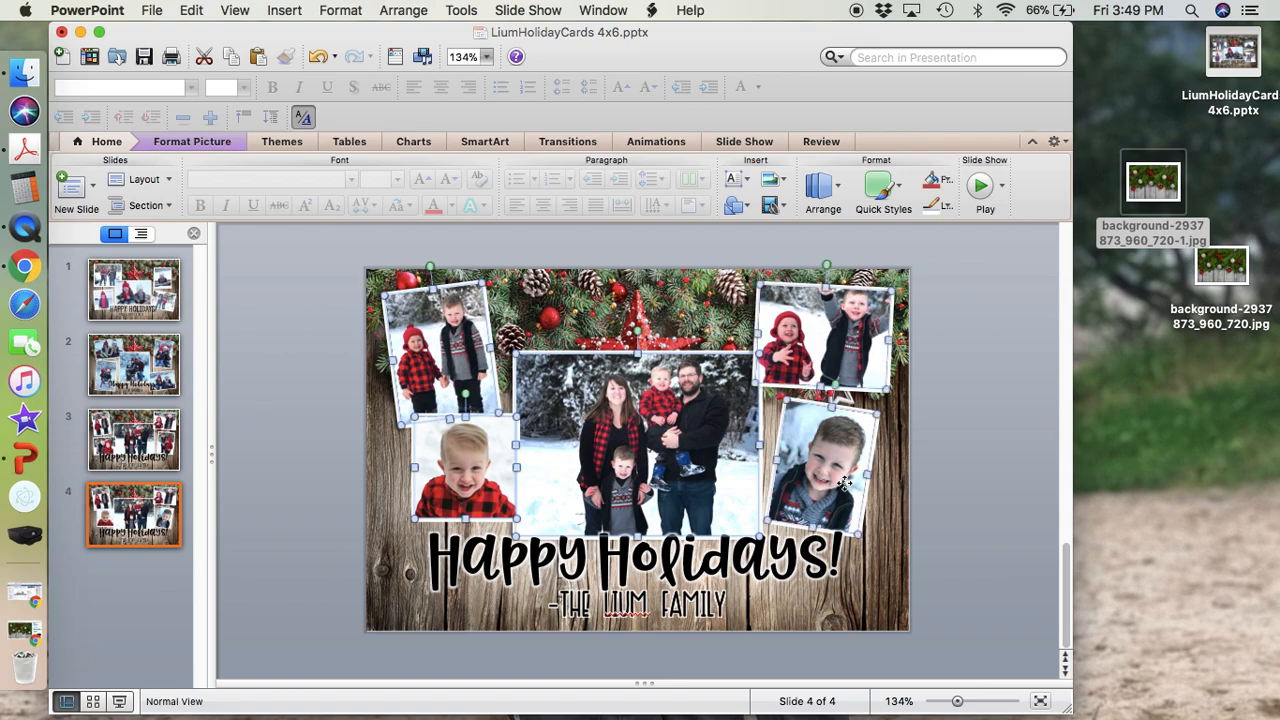
key("super+c")
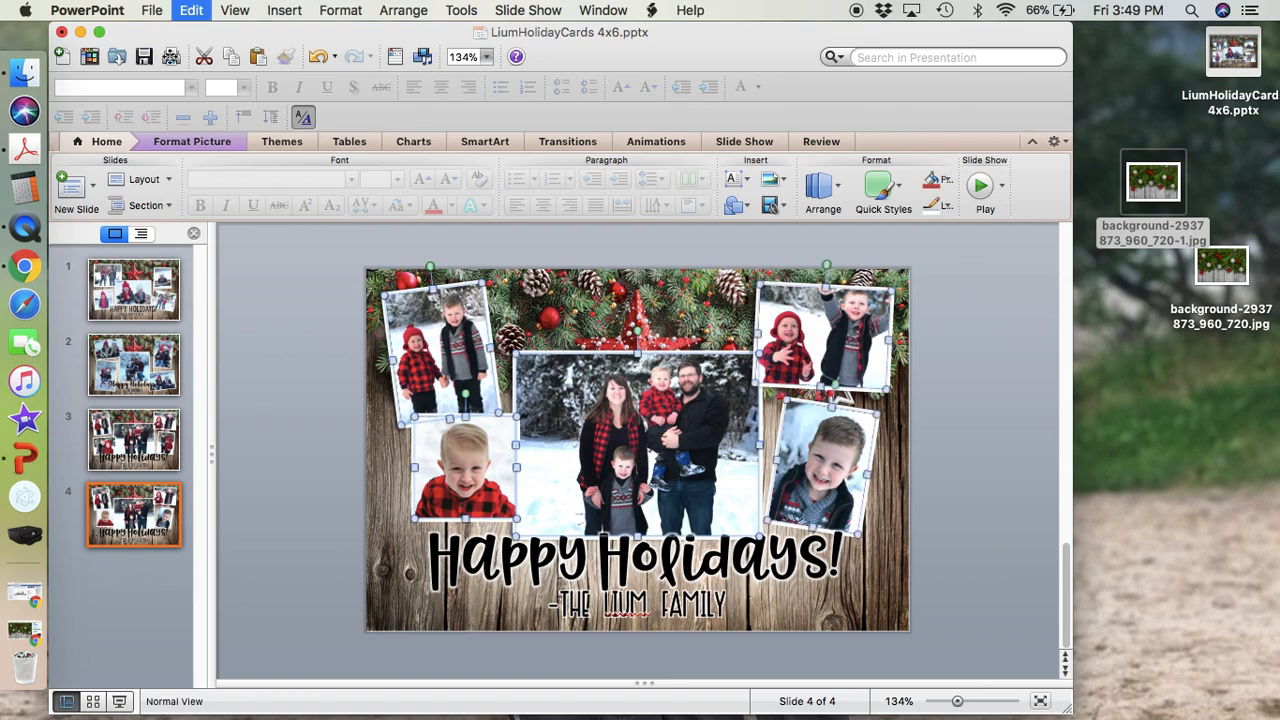
Minimize the old card presentation and paste the five photos onto the new slide's pine background.
left_click(80, 32)
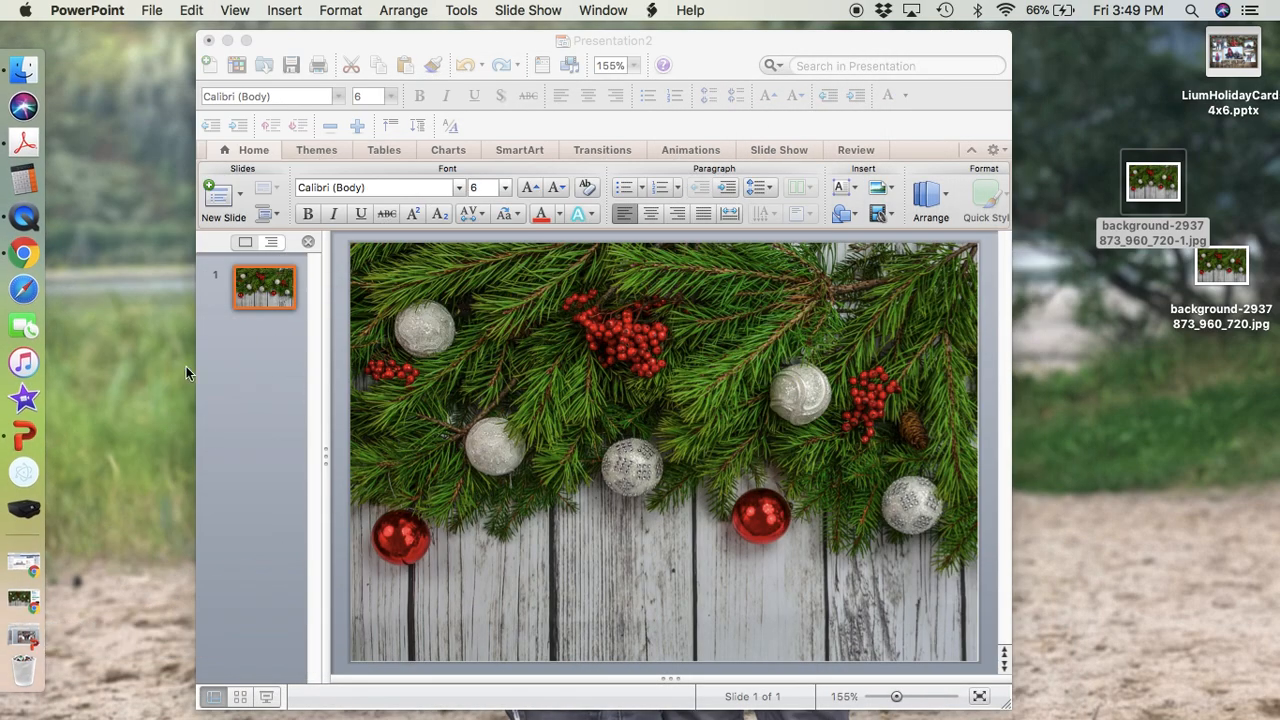
left_click_drag(379, 48, 250, 40)
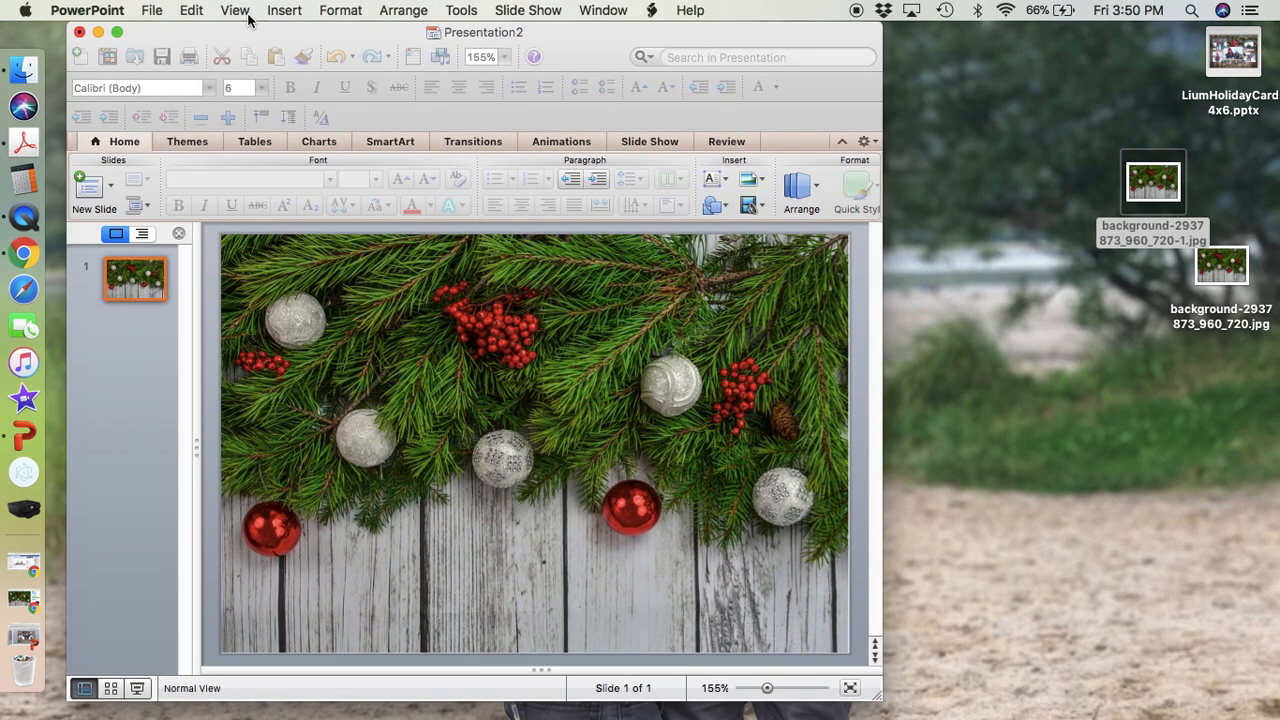
key("super+v")
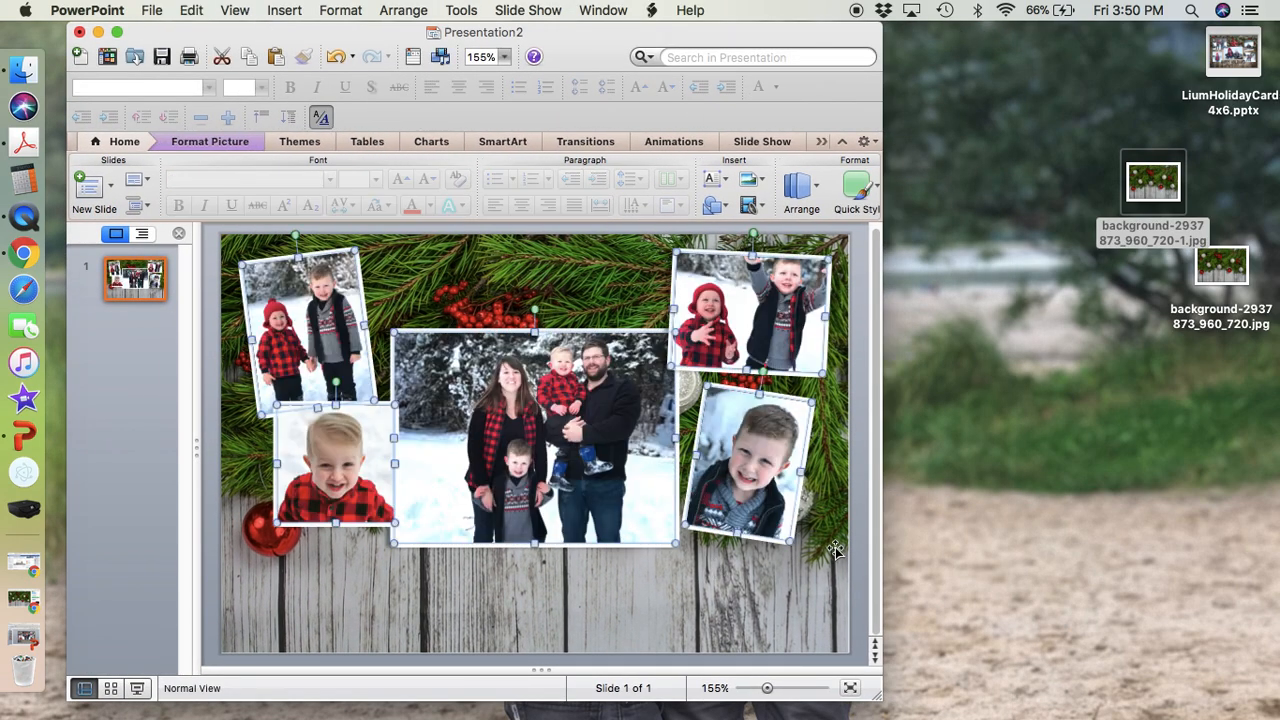
left_click(833, 549)
Tilt the toddler's solo photo slightly clockwise, nudge it beneath the photo of the two boys, and enlarge the presentation window.
left_click(452, 420)
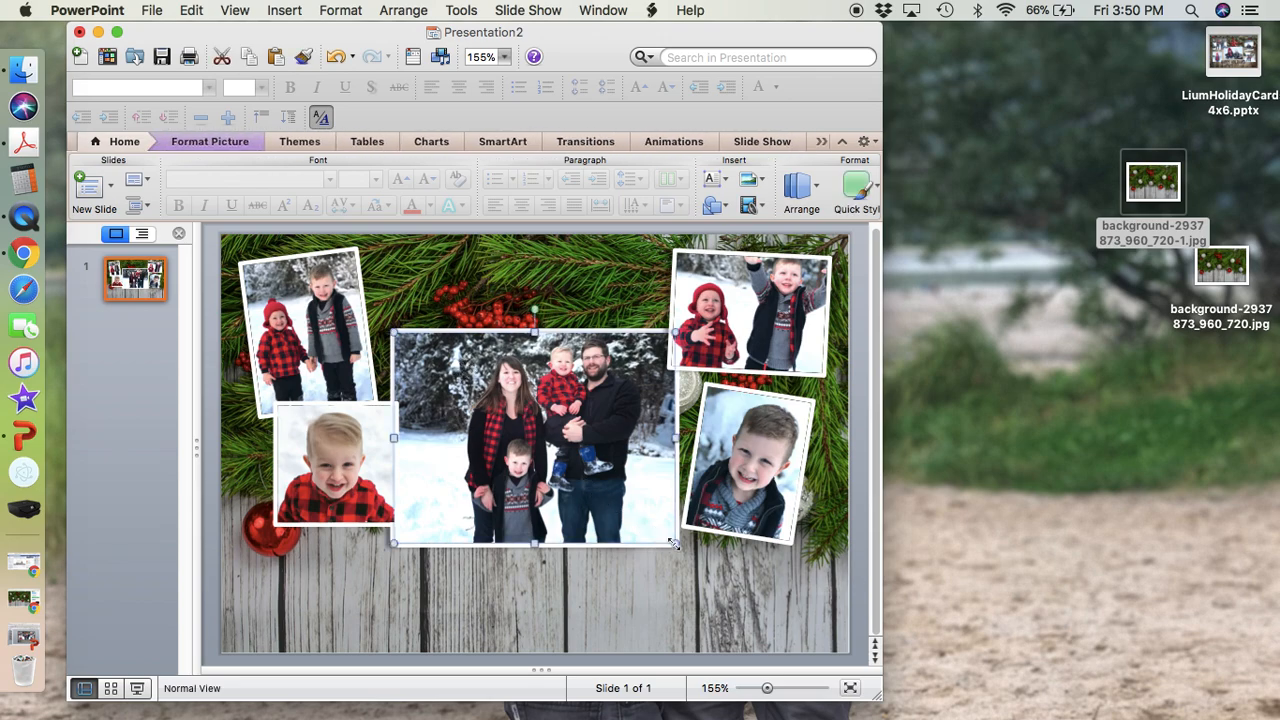
left_click_drag(676, 546, 678, 547)
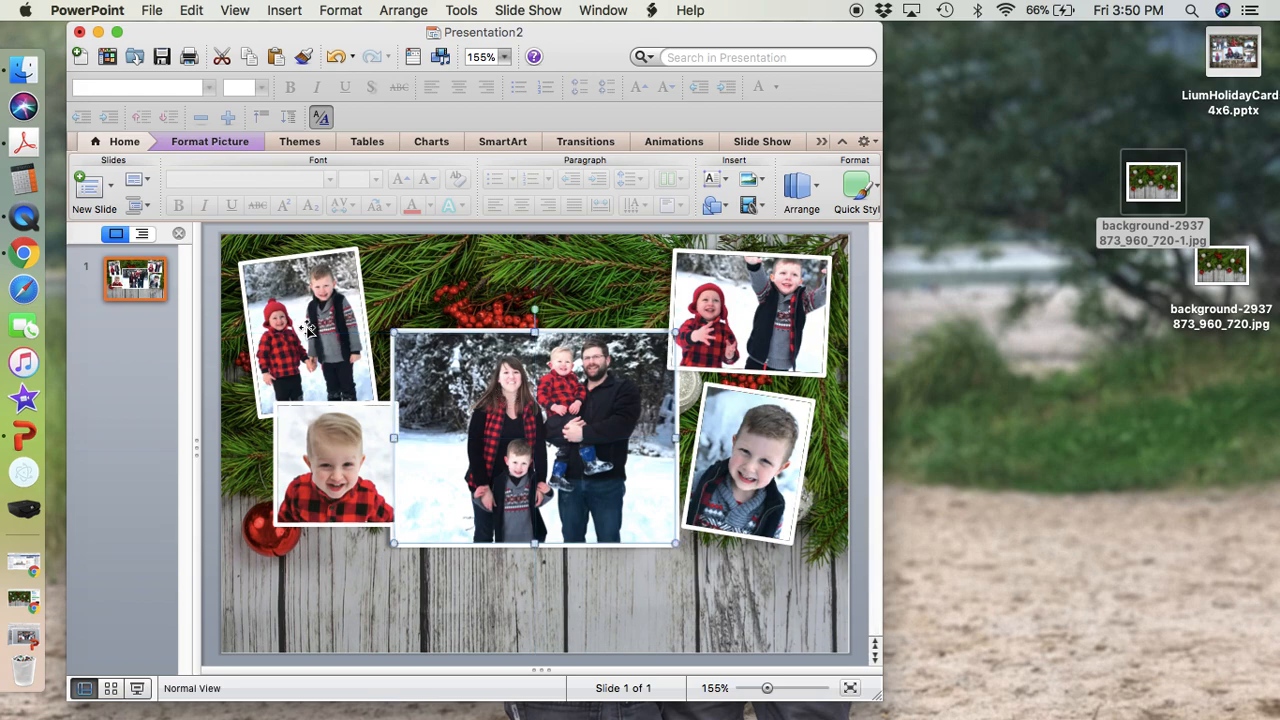
left_click(345, 442)
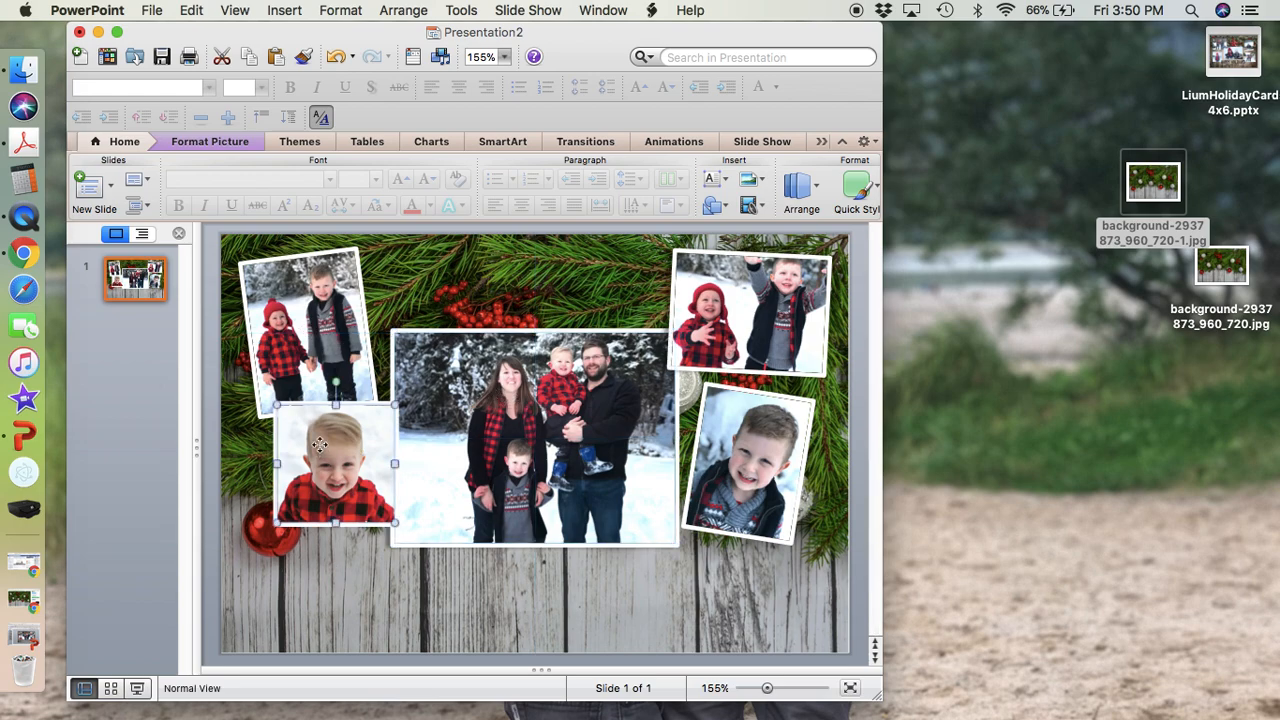
left_click_drag(336, 382, 319, 389)
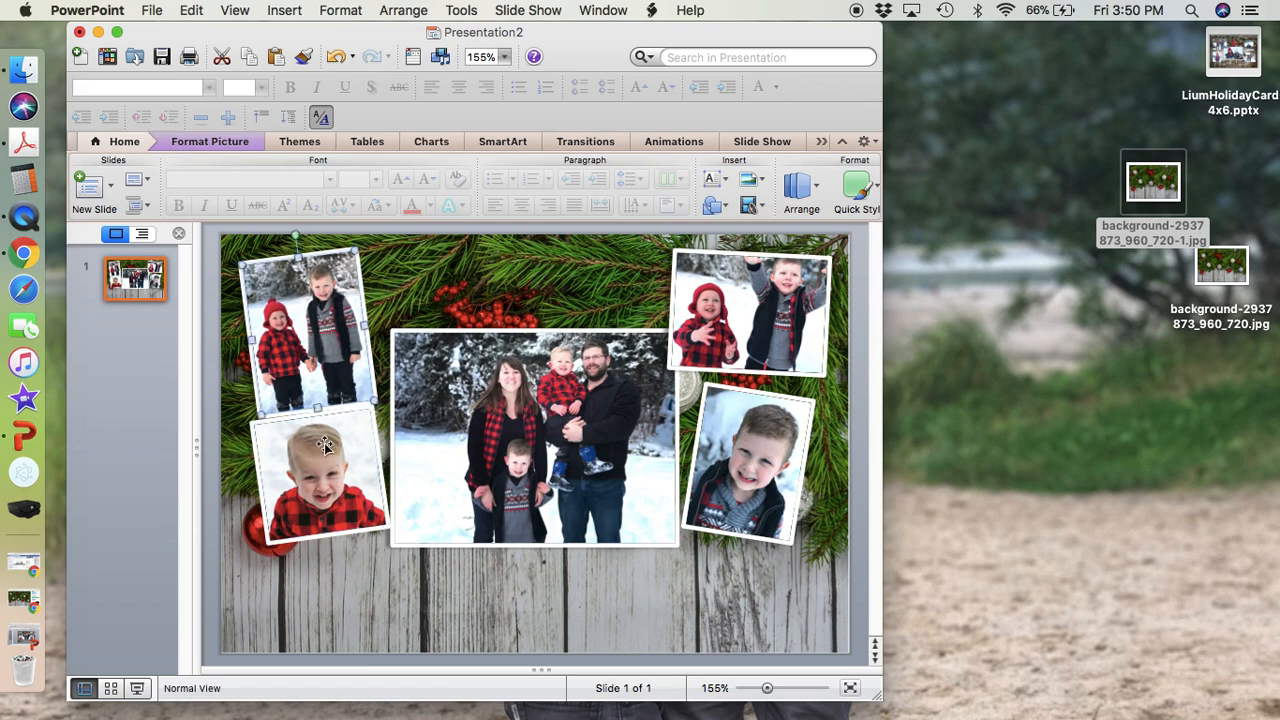
left_click_drag(309, 393, 329, 396)
left_click_drag(322, 475, 324, 469)
left_click_drag(876, 692, 1062, 712)
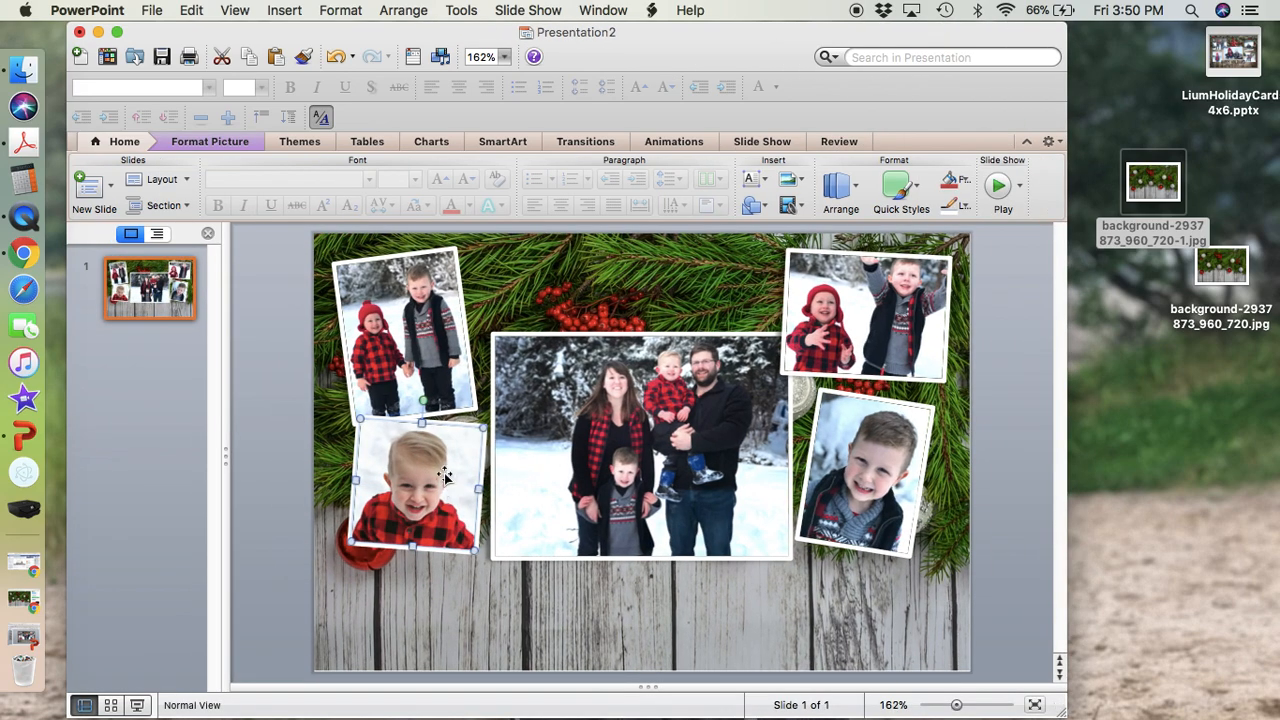
left_click(412, 300)
left_click(863, 195)
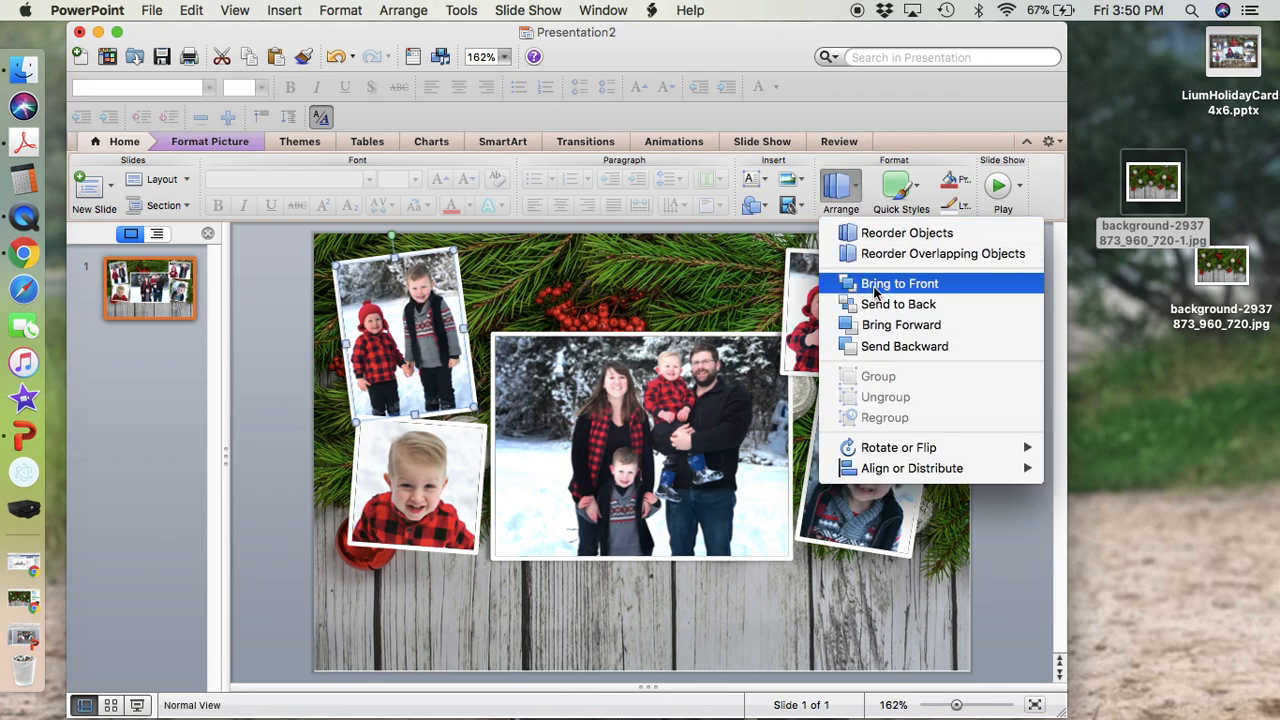
left_click(842, 210)
left_click(468, 501)
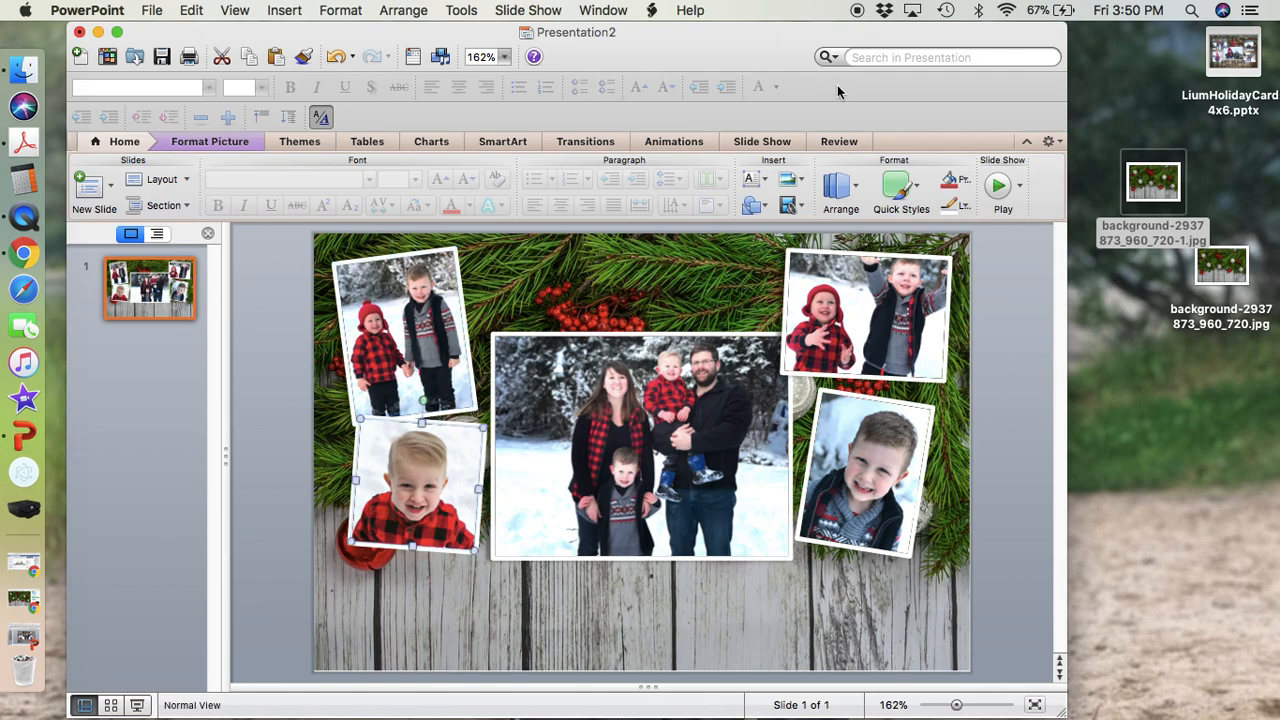
Bring the large central family photo to the front of the surrounding photos.
left_click(833, 303)
left_click(705, 398)
left_click(862, 196)
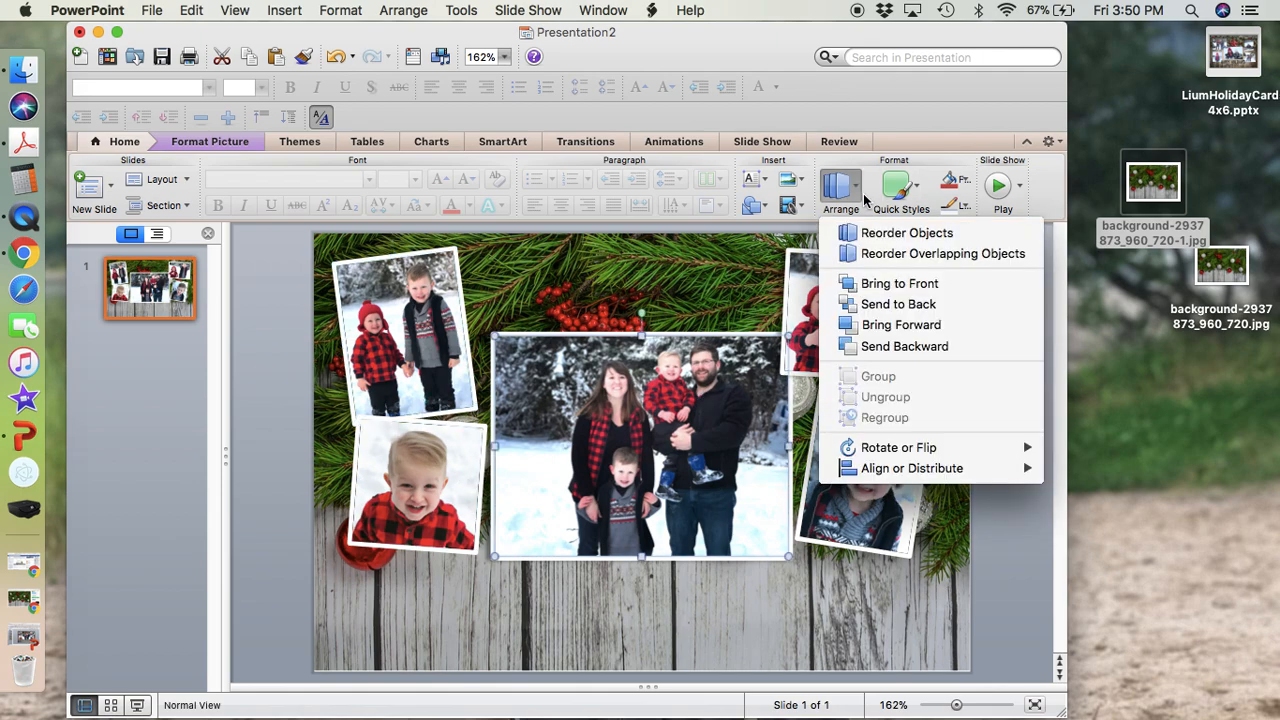
left_click(893, 285)
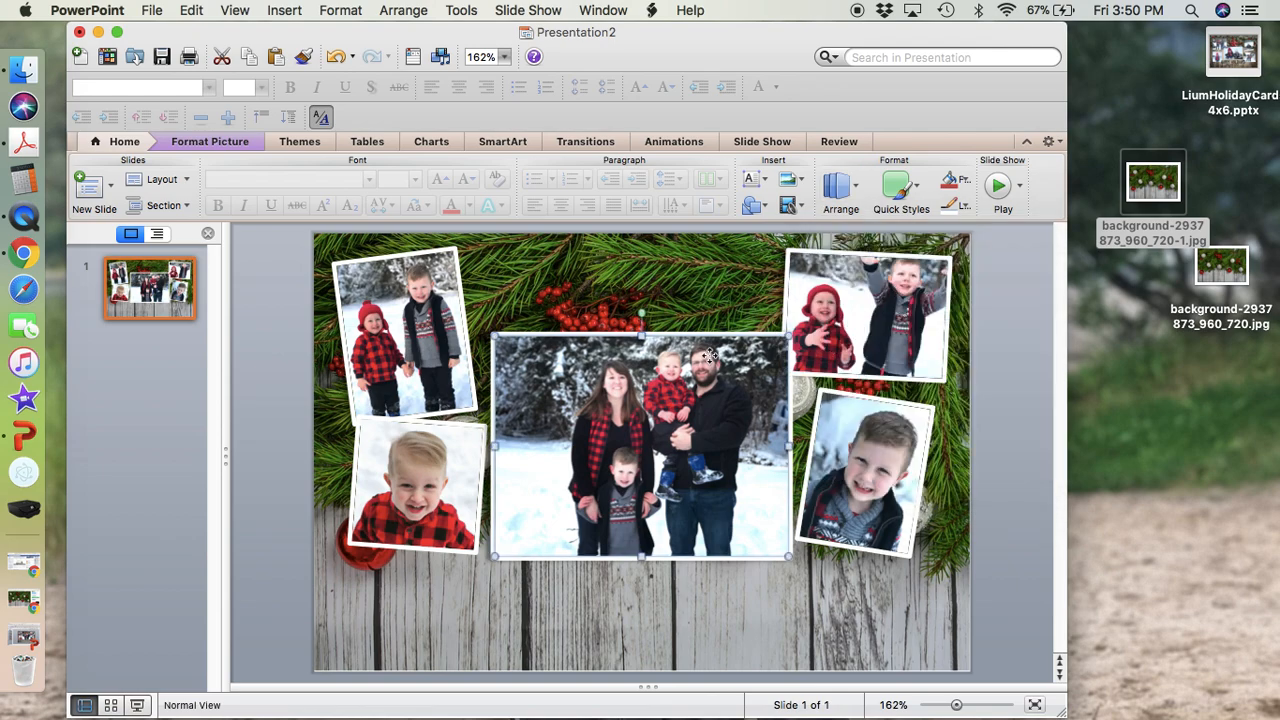
Undo the last bring-to-front change on the central family photo and deselect it.
left_click(335, 58)
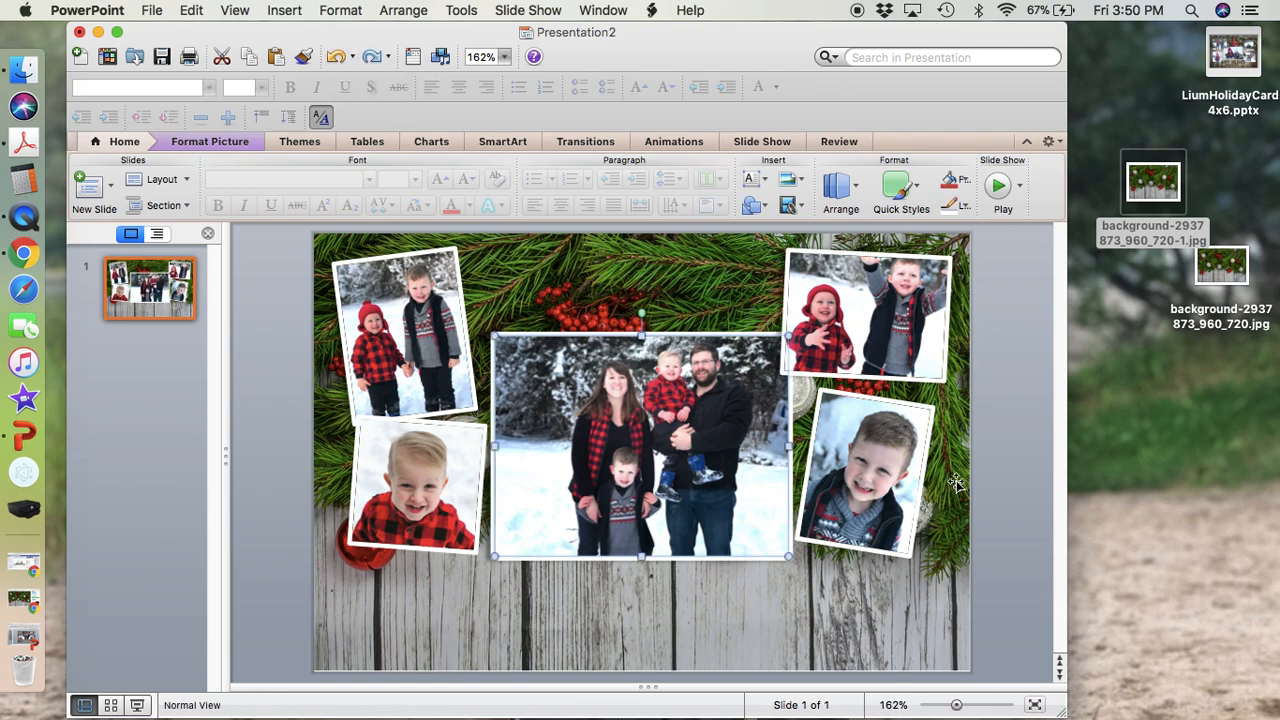
left_click(1042, 486)
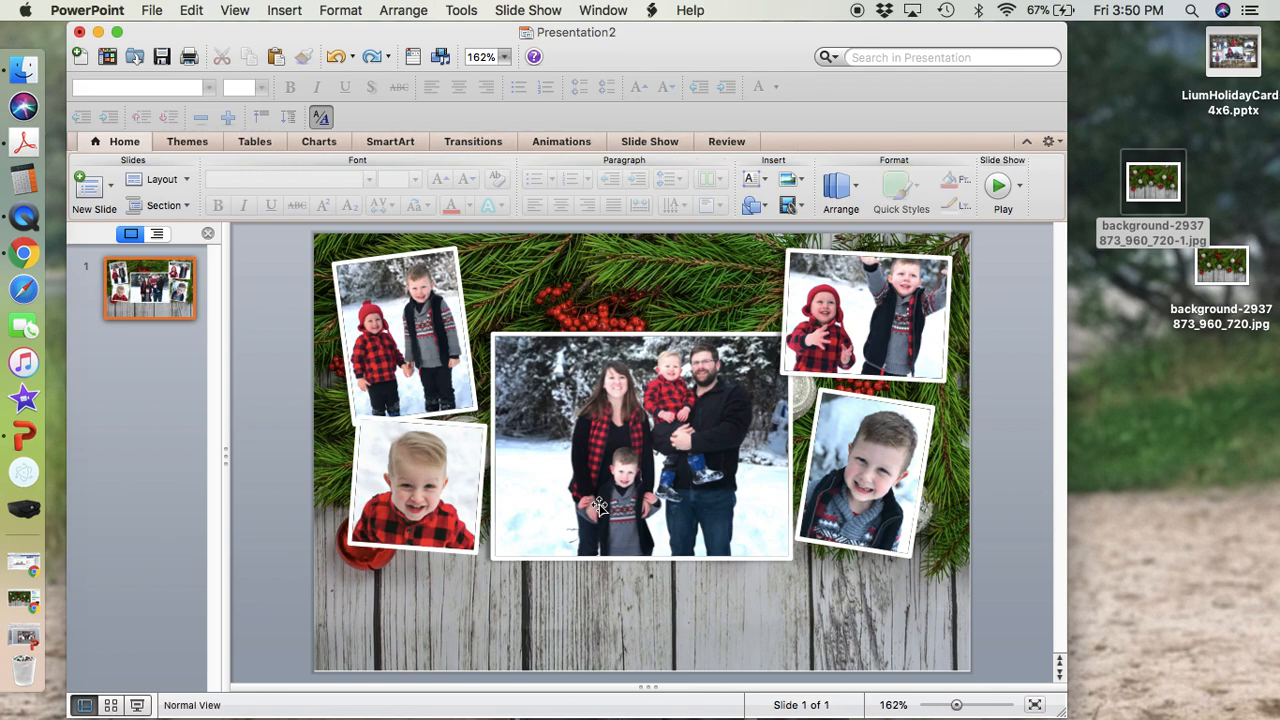
Examine the border line weight options for the toddler's solo photo, leaving its border as it is.
left_click(428, 468)
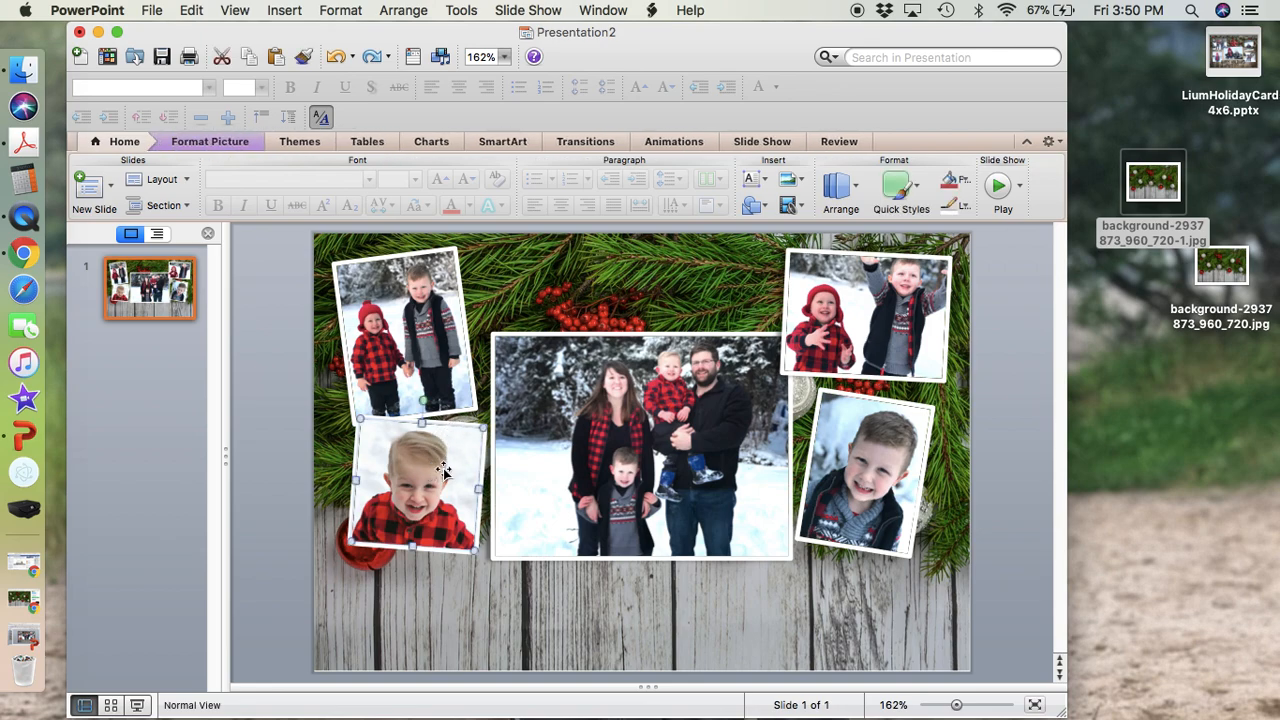
double_click(445, 472)
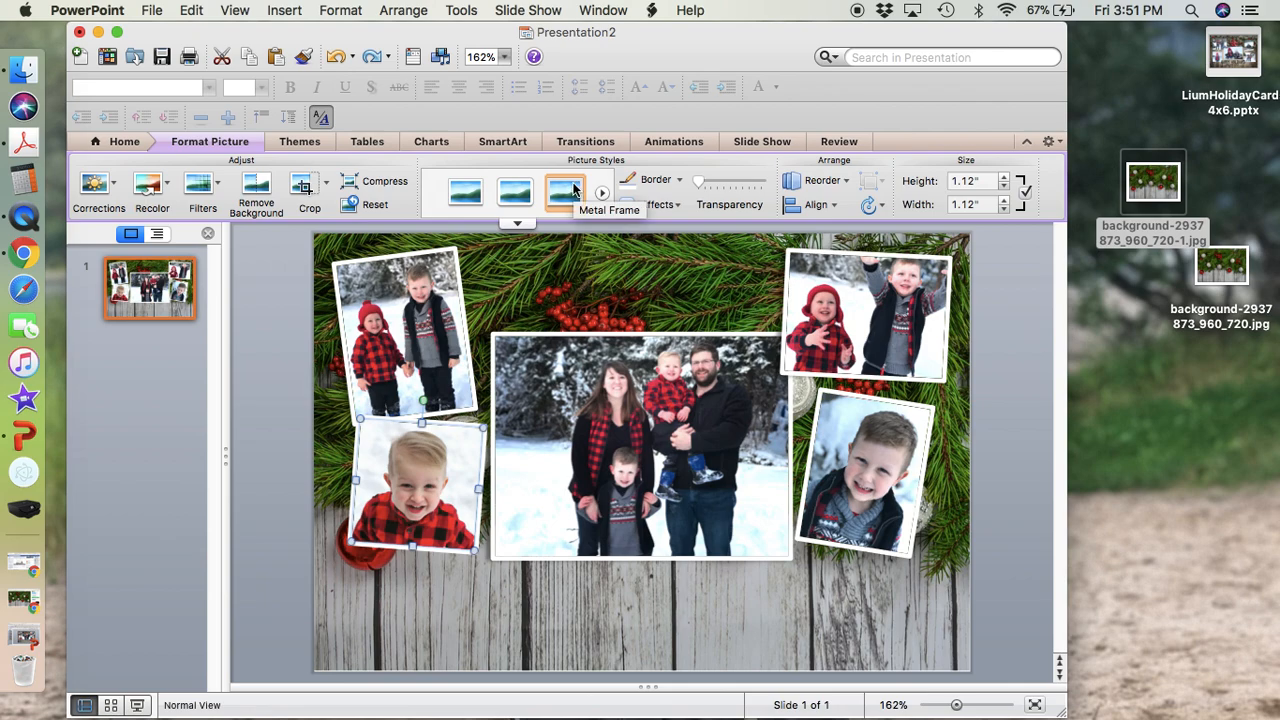
left_click(682, 180)
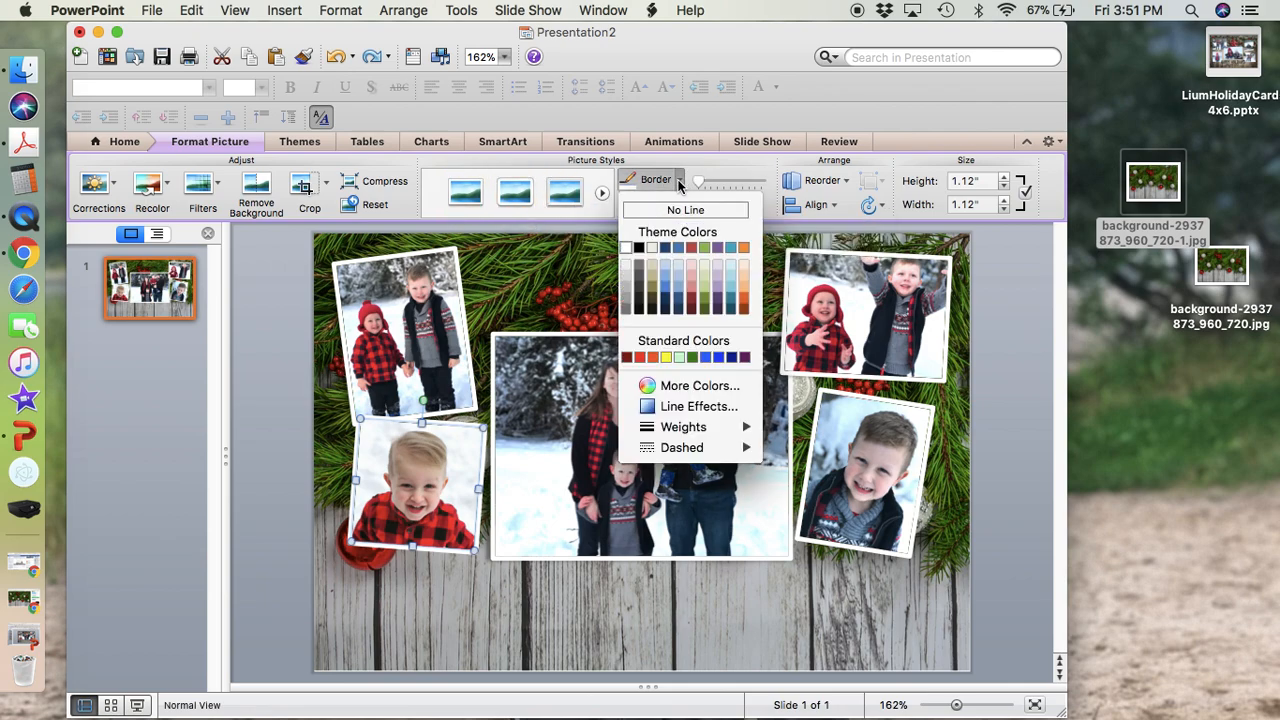
mouse_move(722, 424)
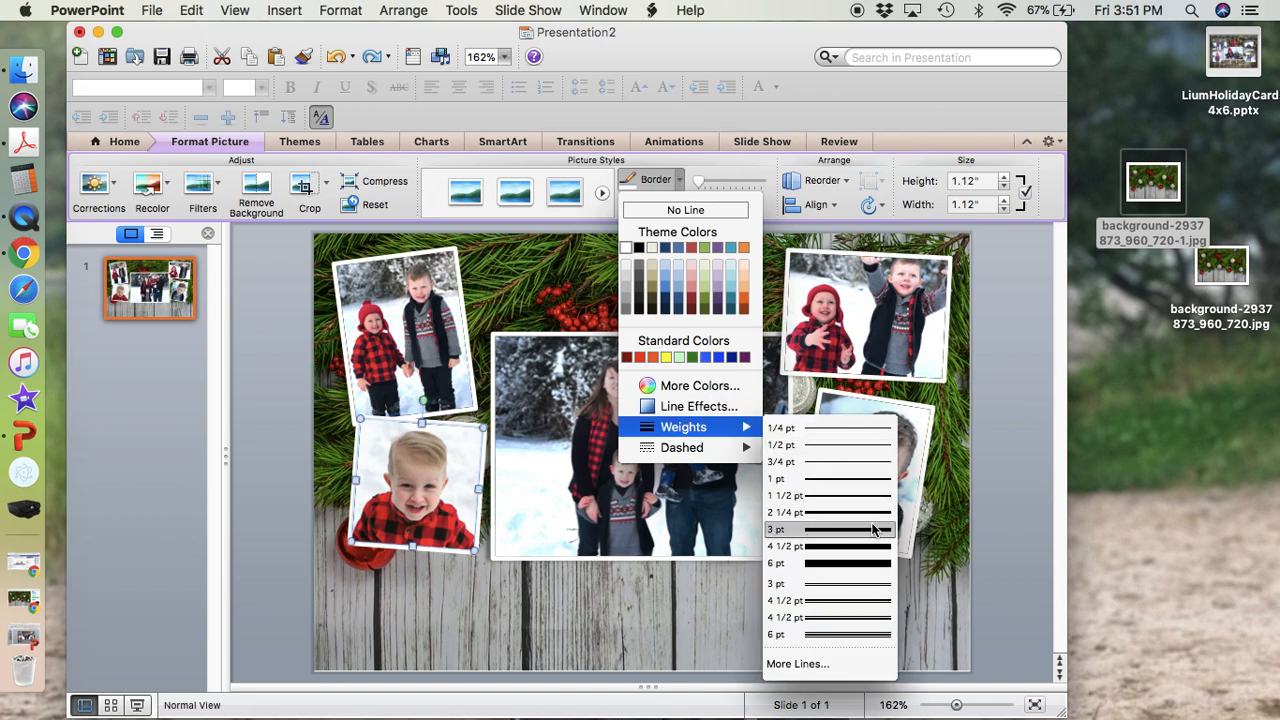
left_click(680, 188)
left_click(1009, 369)
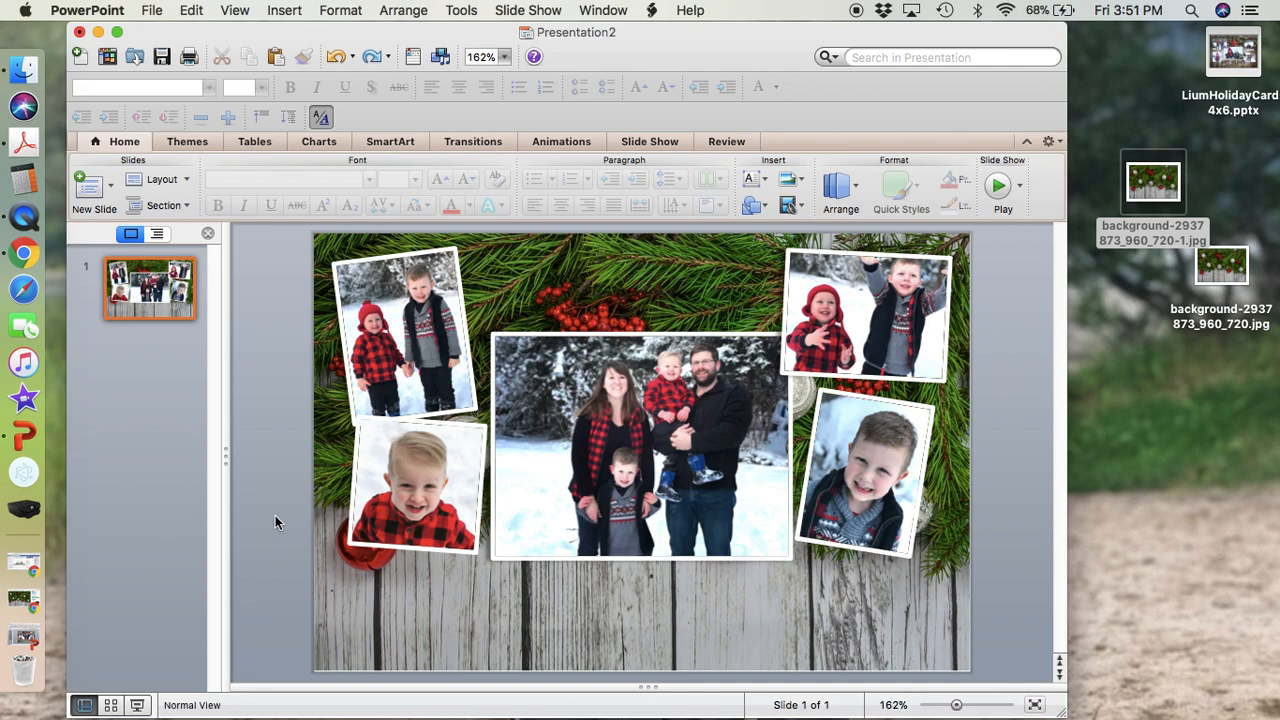
Draw a text box spanning the full 6-inch slide width just below the photos and center its text.
mouse_move(277, 518)
left_mouse_down()
mouse_move(298, 546)
mouse_move(398, 552)
mouse_move(405, 570)
mouse_move(376, 578)
left_mouse_up()
left_click_drag(433, 620, 974, 621)
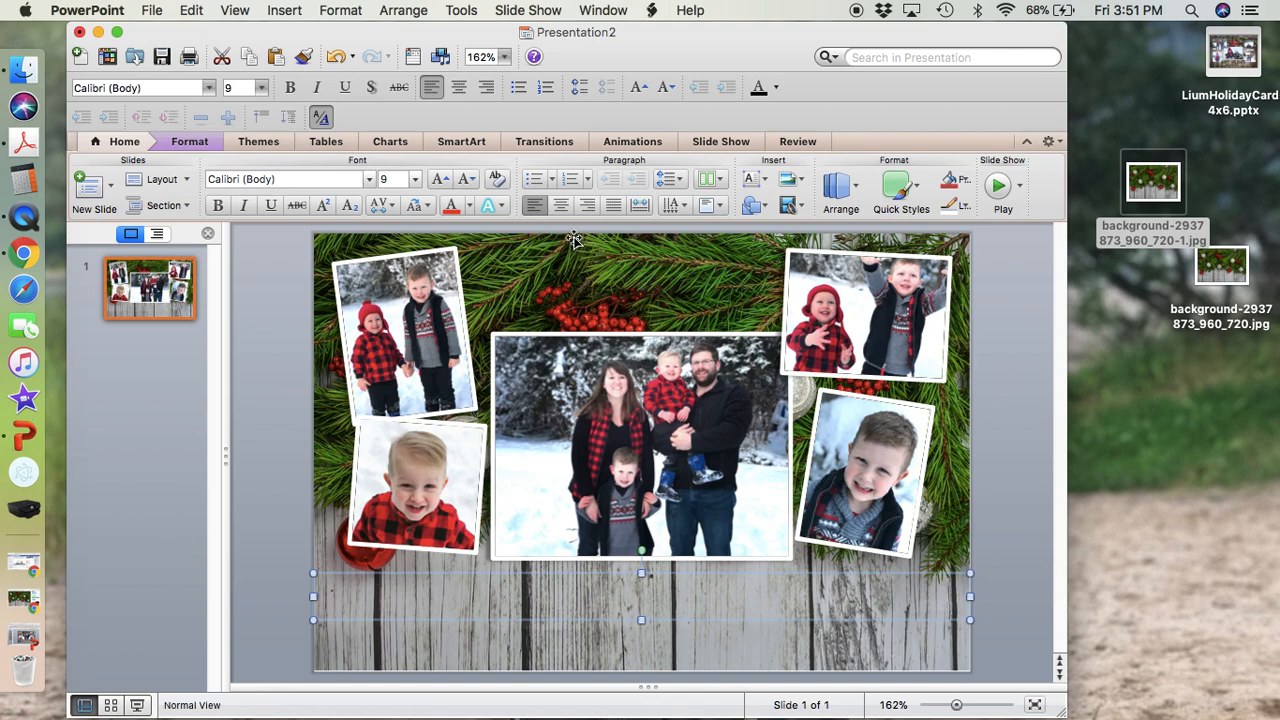
left_click(561, 205)
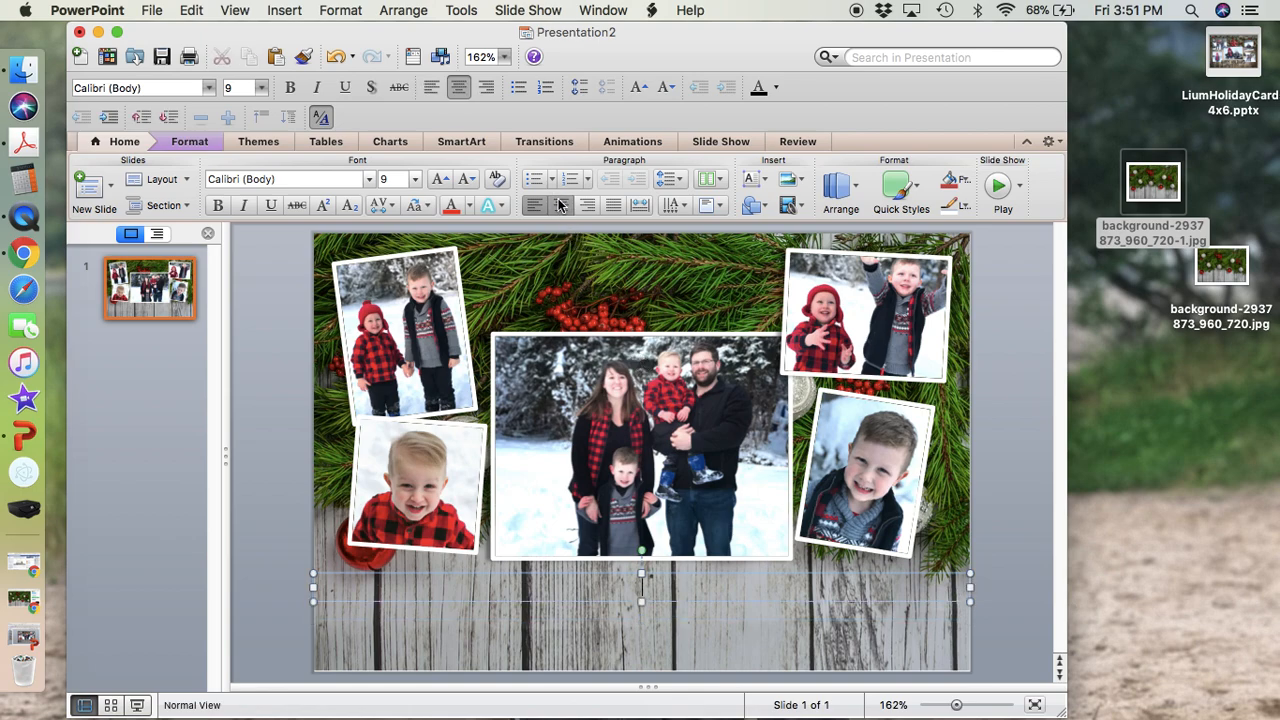
Align the new text box to the horizontal center of the slide, keeping its text centered.
left_click(641, 598)
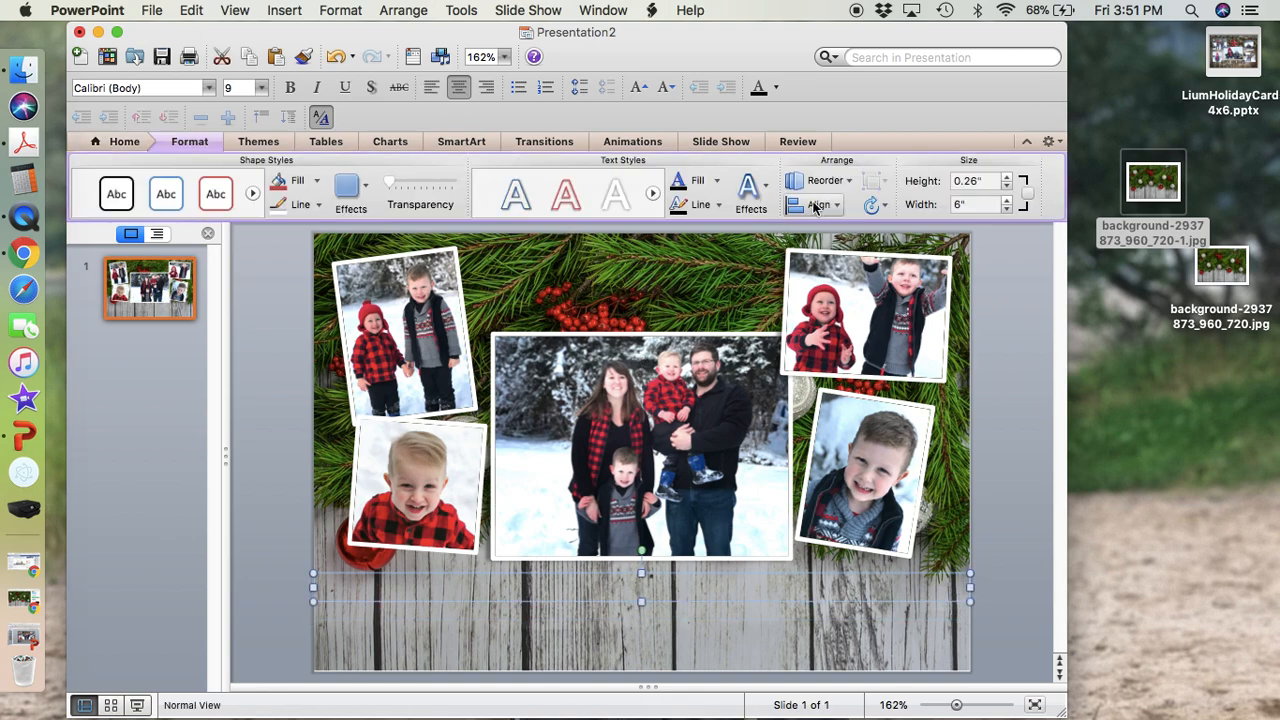
left_click(820, 205)
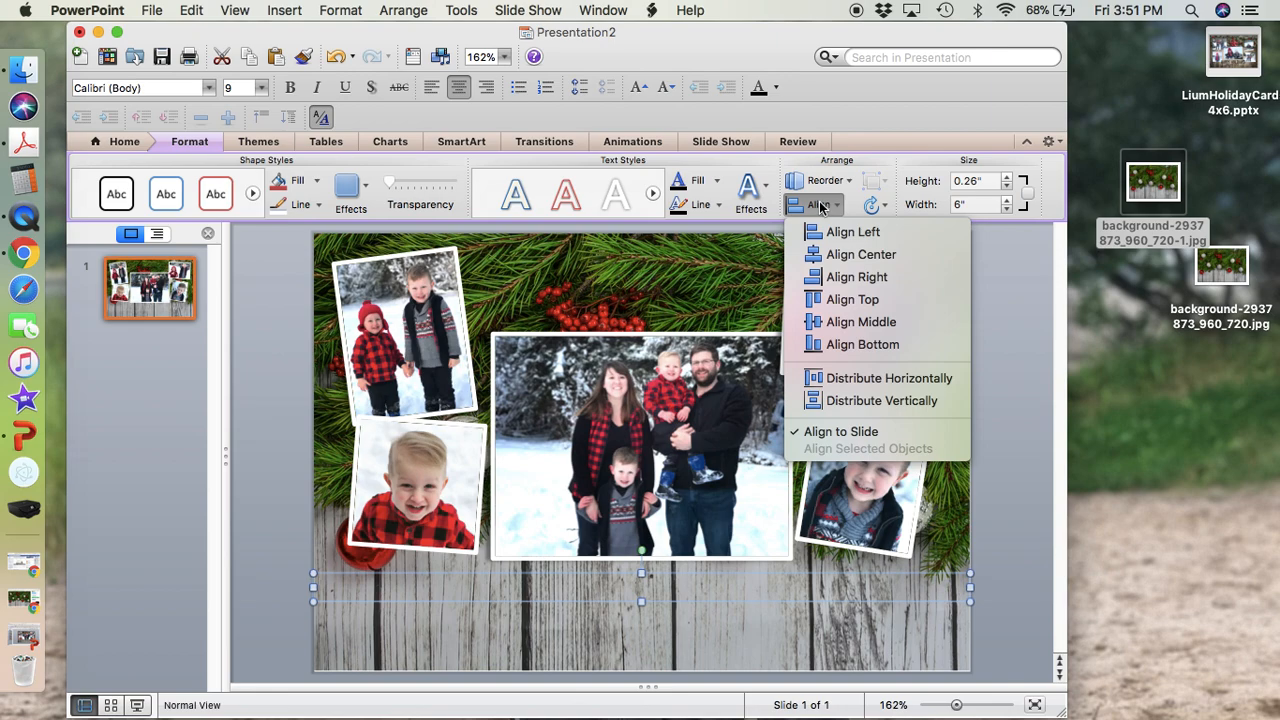
left_click(861, 256)
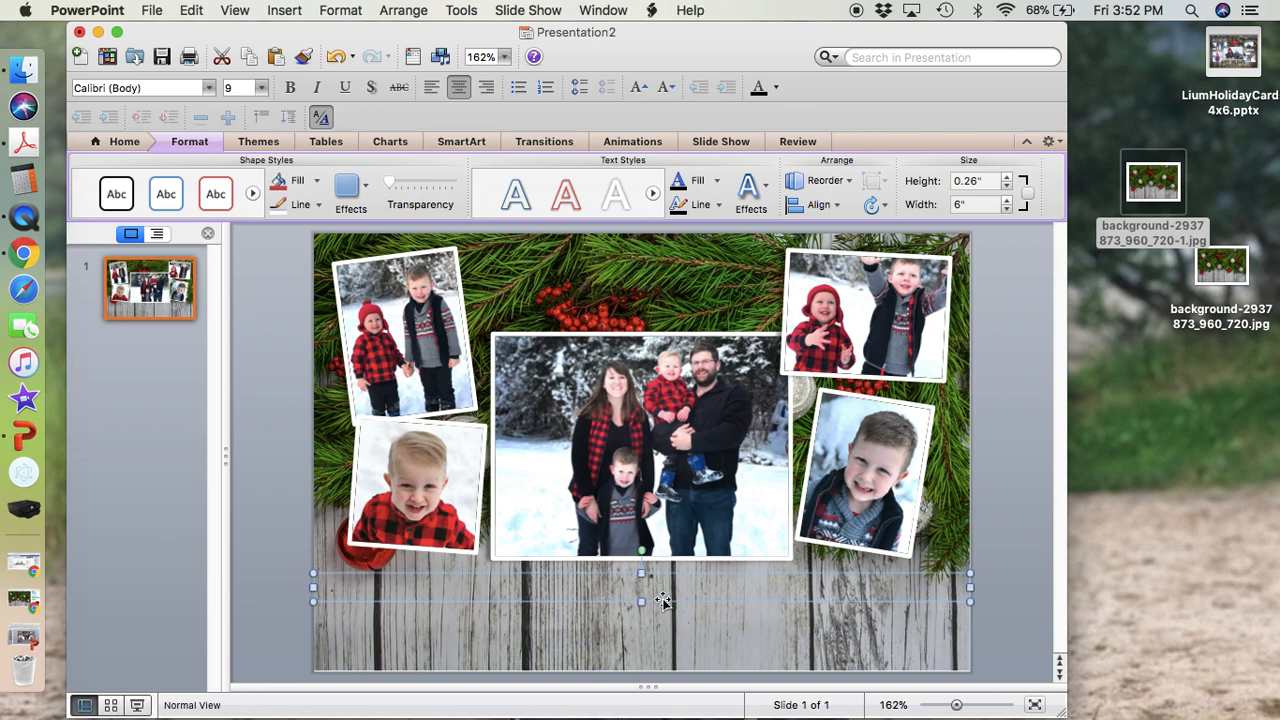
left_click(458, 88)
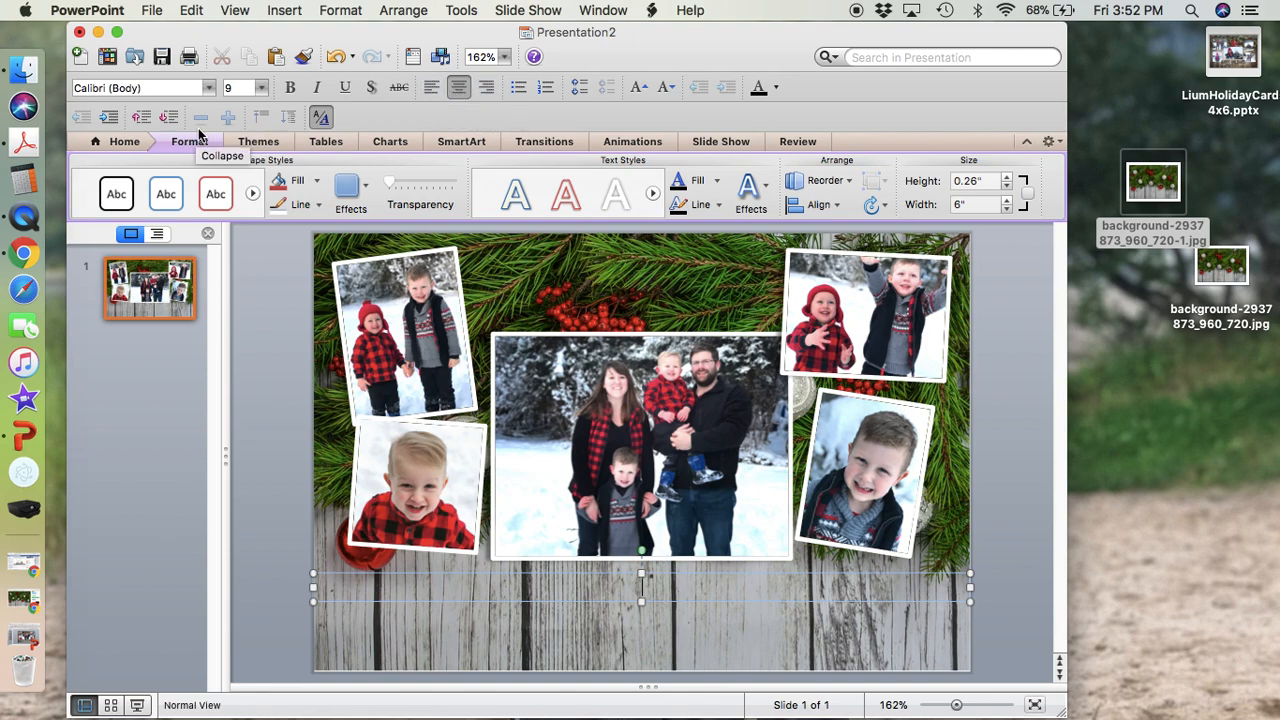
Set the text box's font to Tingler Script from the Scripts font collection.
left_click(210, 90)
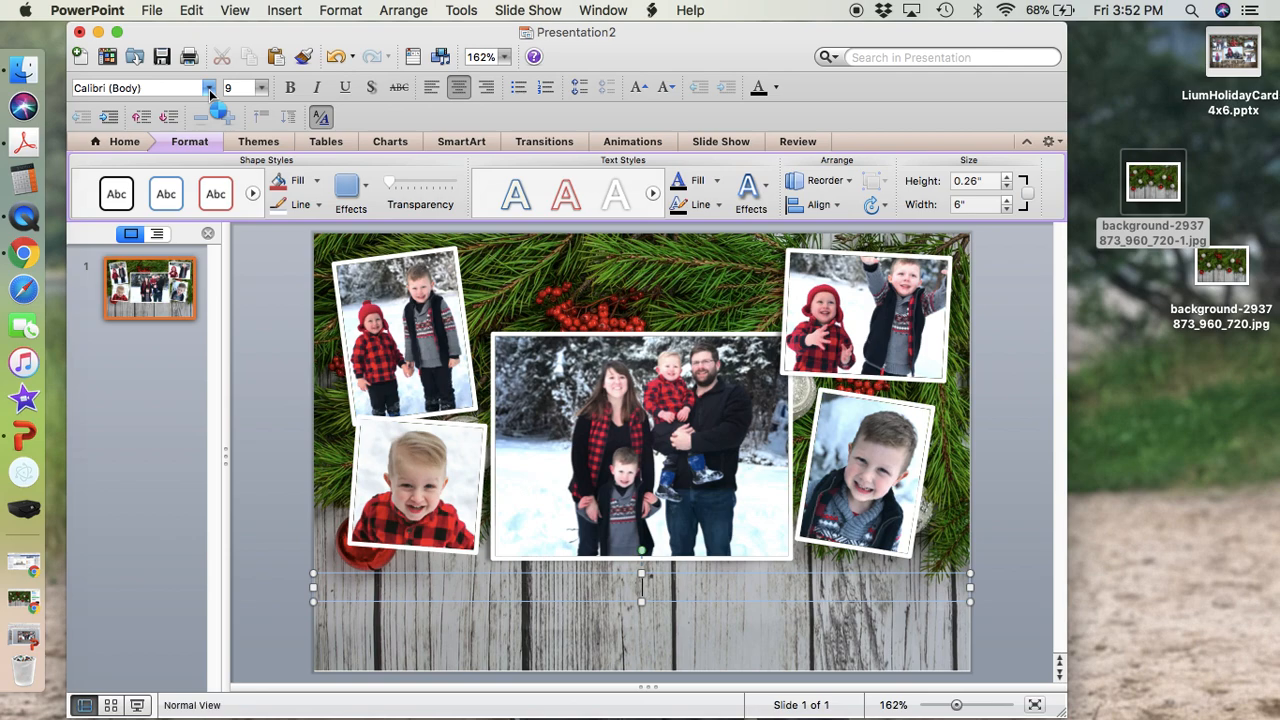
mouse_move(221, 114)
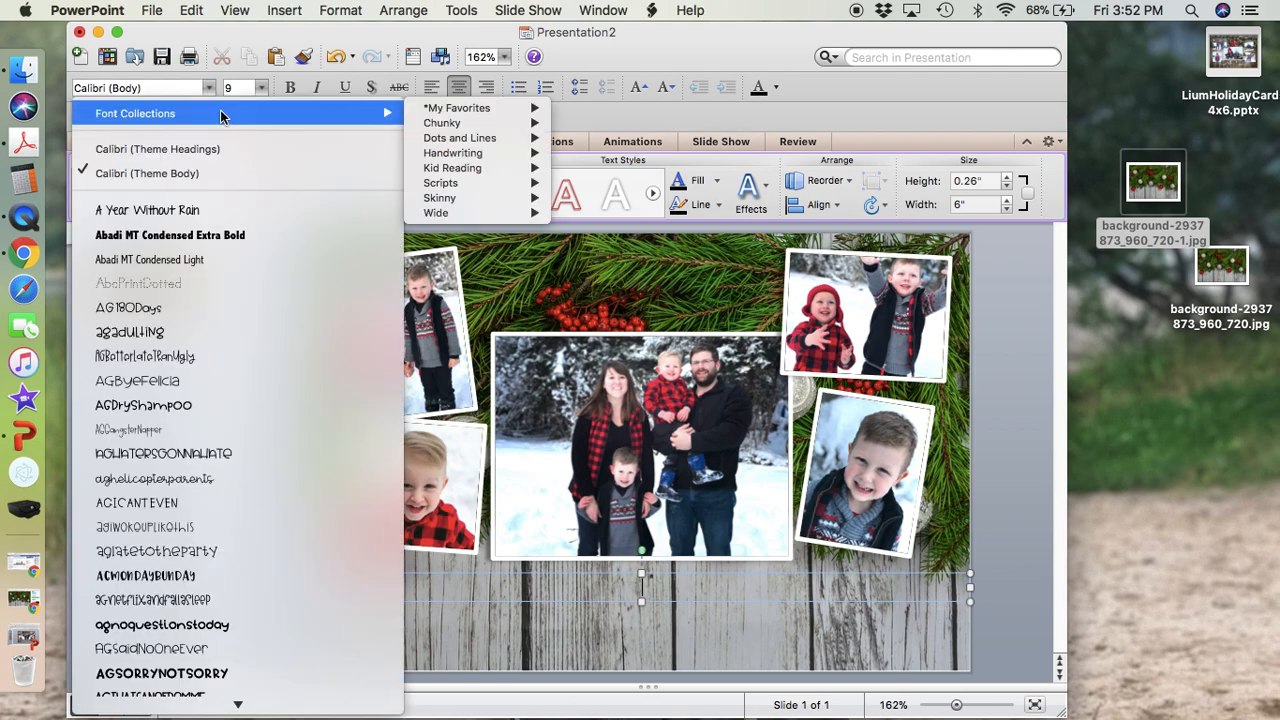
mouse_move(535, 113)
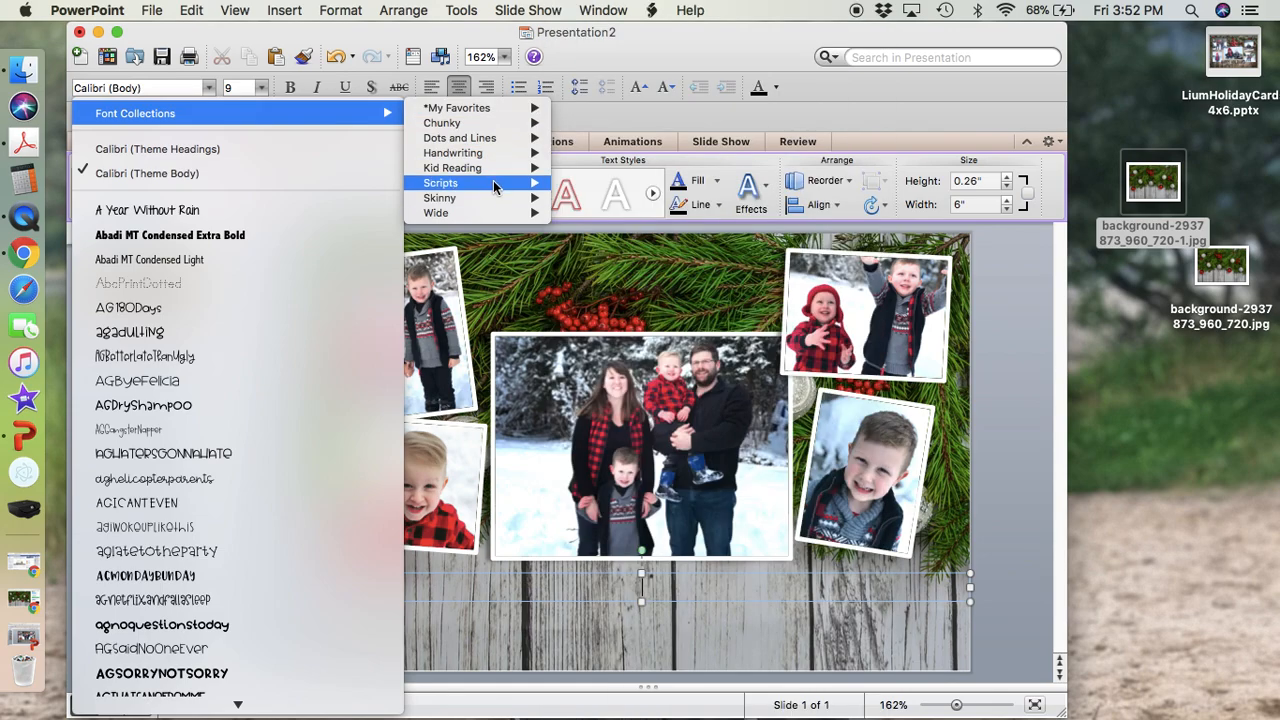
mouse_move(493, 186)
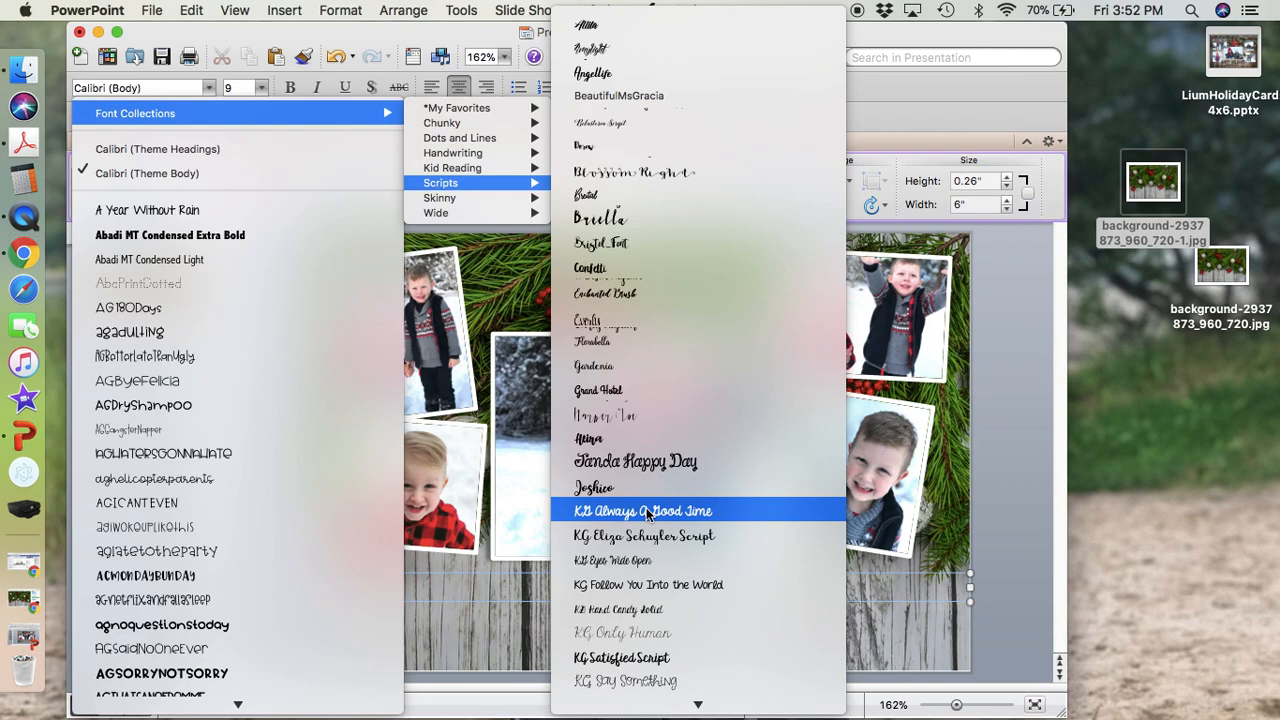
scroll(648, 513, "down", 5)
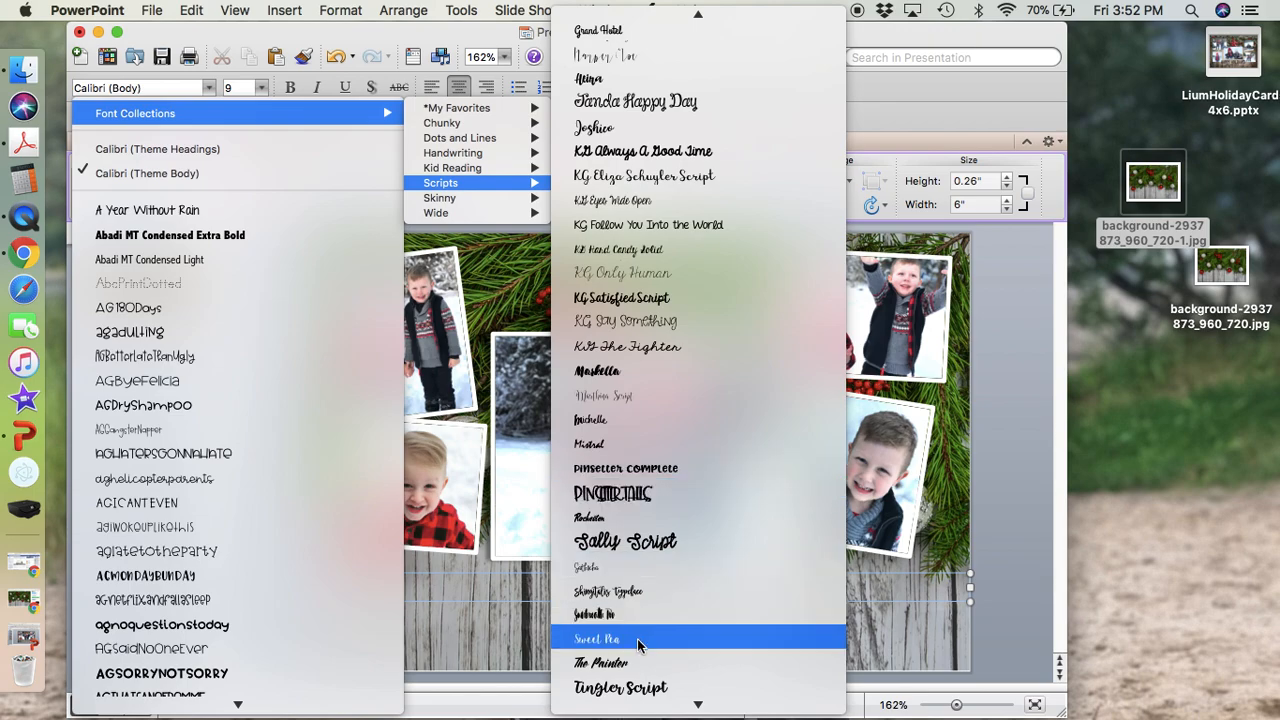
left_click(640, 690)
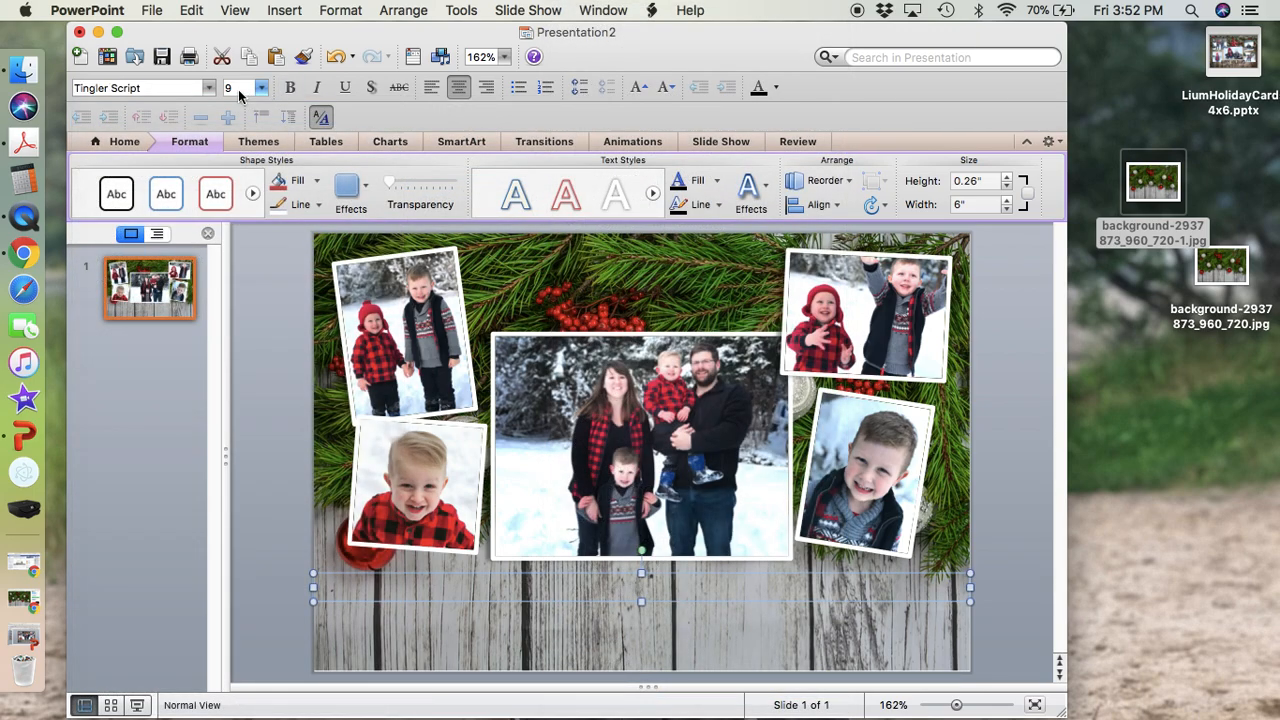
Set the empty text box's font size to 80.
double_click(238, 90)
type("80")
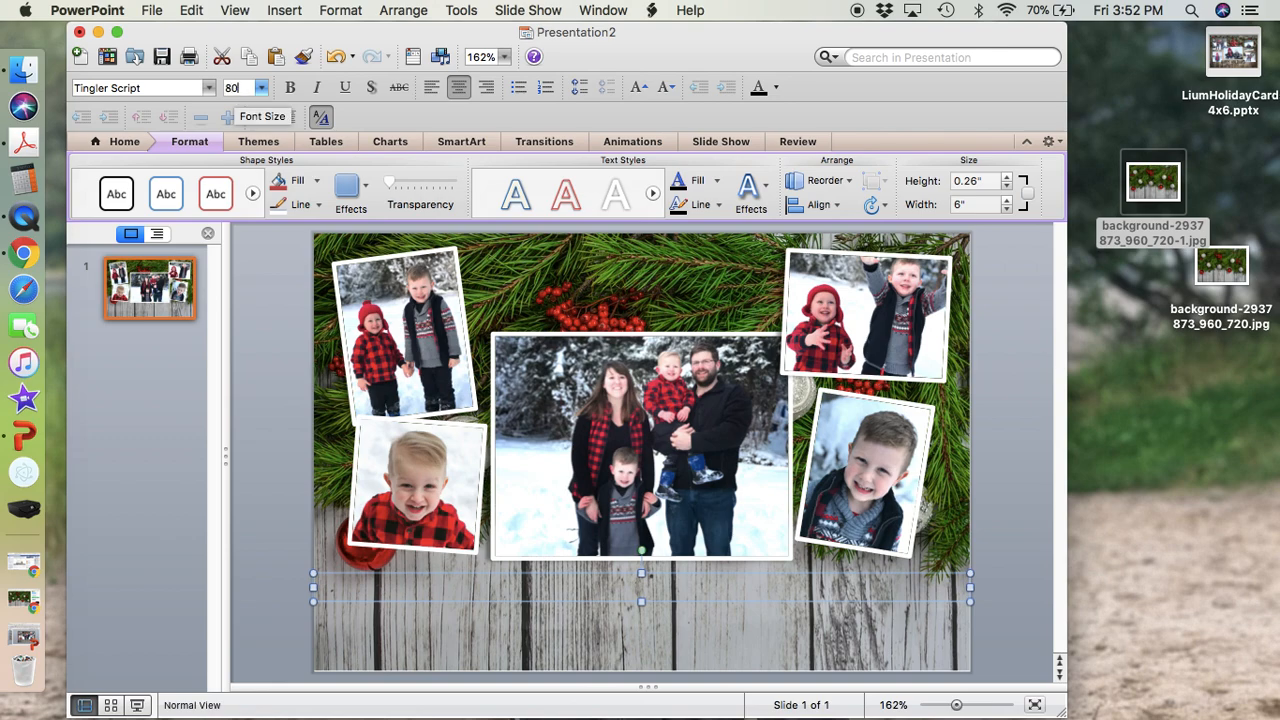
key("Return")
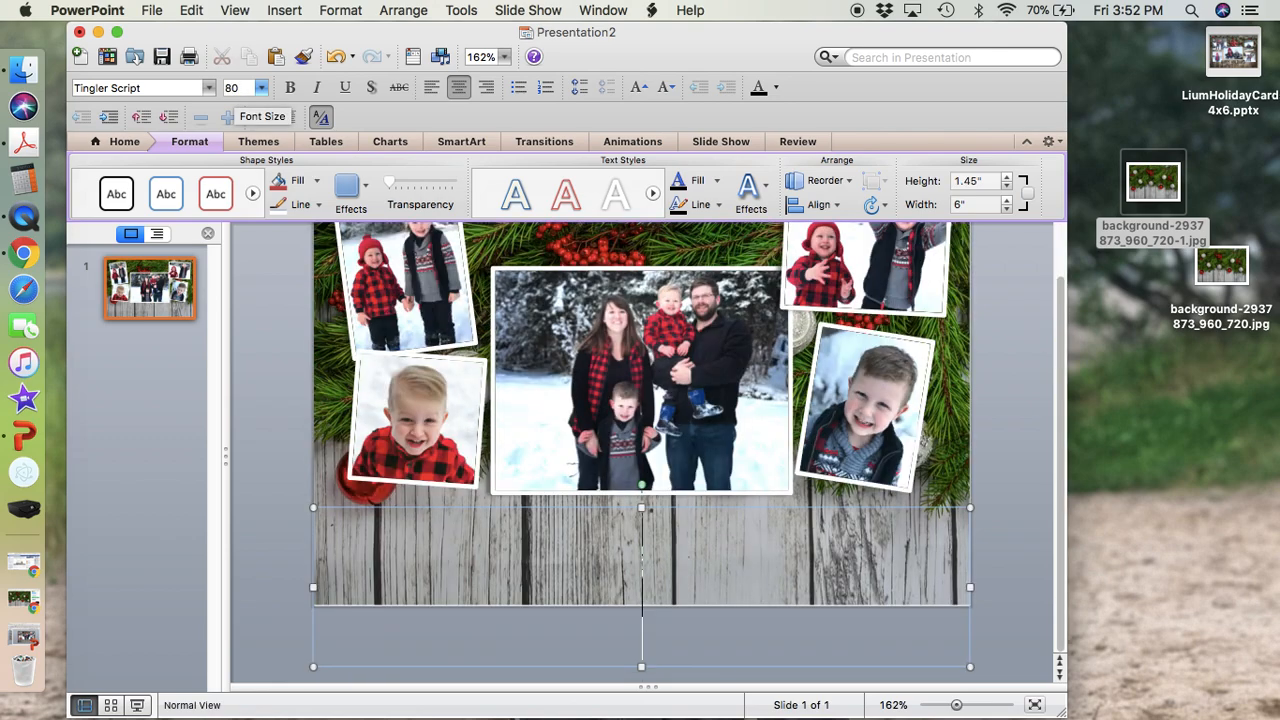
Set the text box's font size to 40 and enter the greeting "Happy Holidays!".
double_click(232, 88)
type("40")
key("Return")
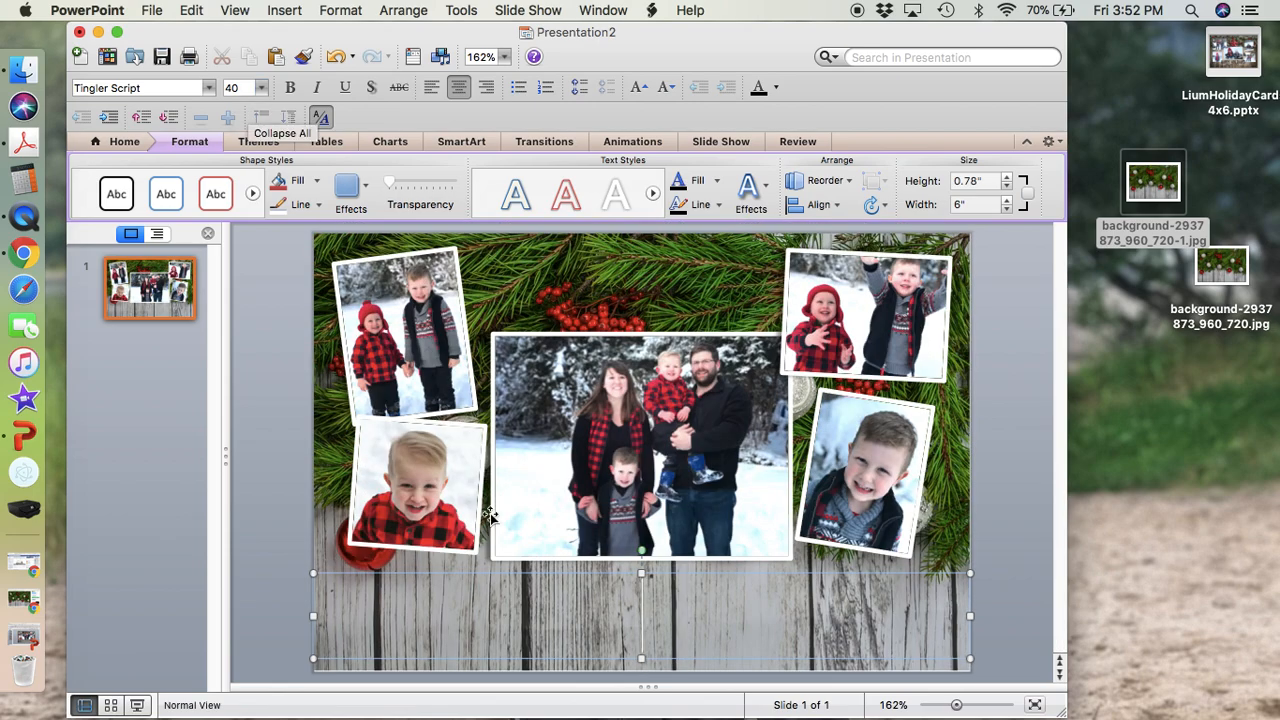
type("Happy")
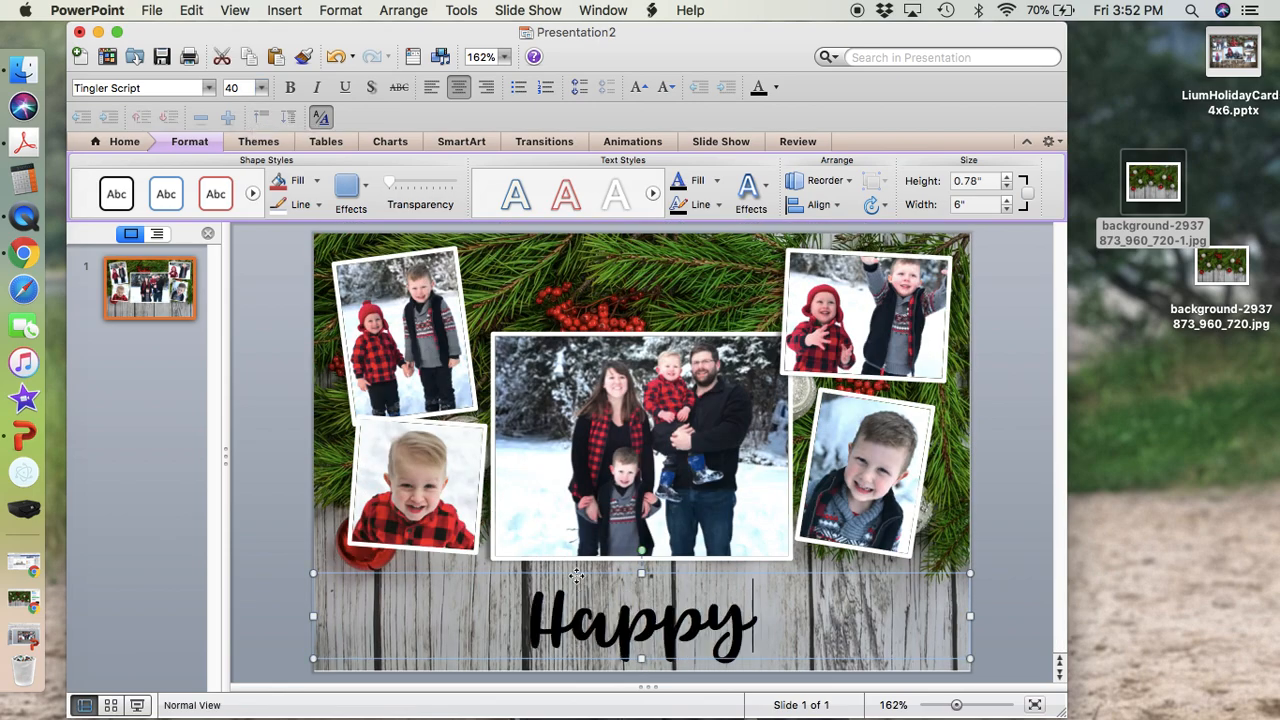
type(" Holidays!")
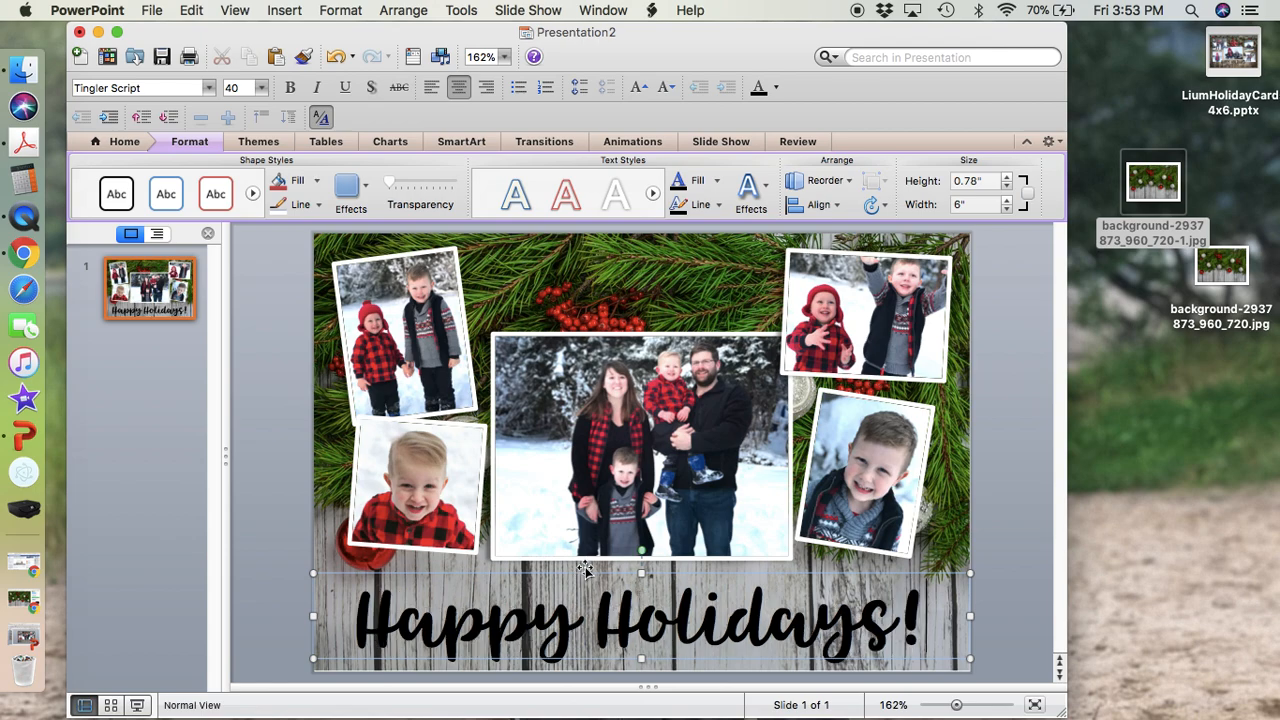
Move the greeting up so it overlaps the lower edges of the photos, and keep its text box selected.
left_click_drag(584, 580, 584, 522)
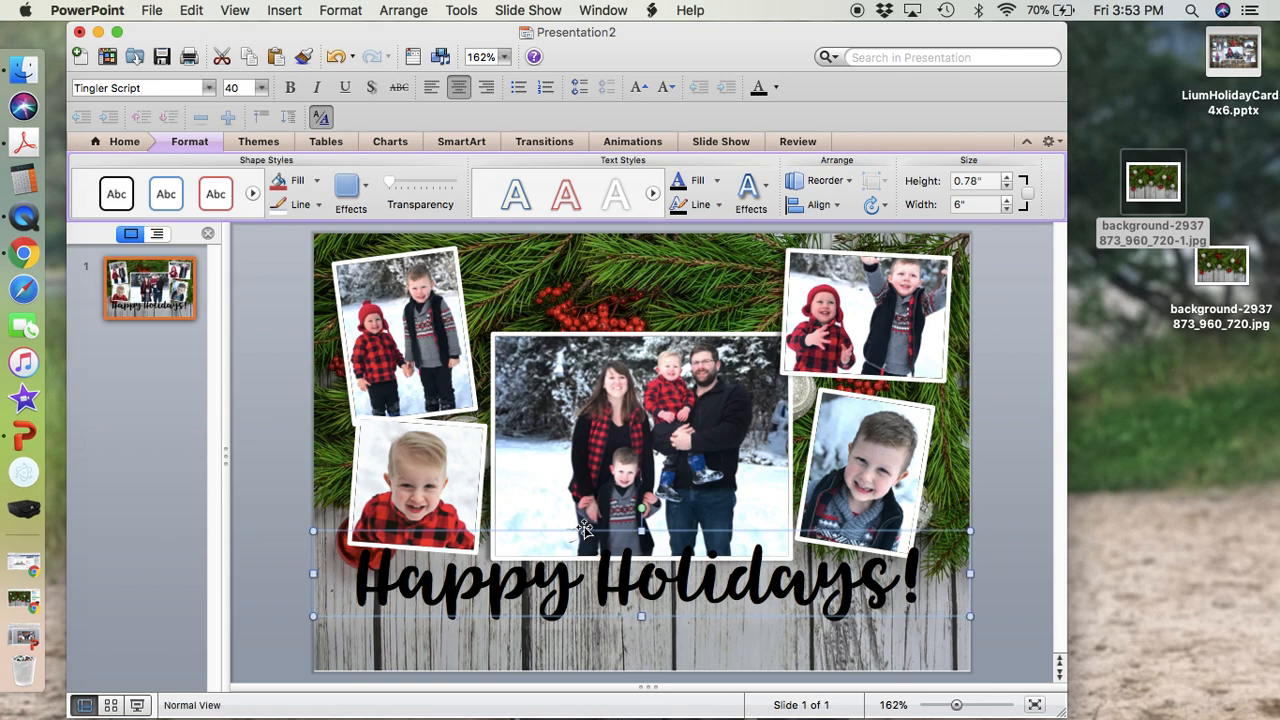
left_click(585, 528)
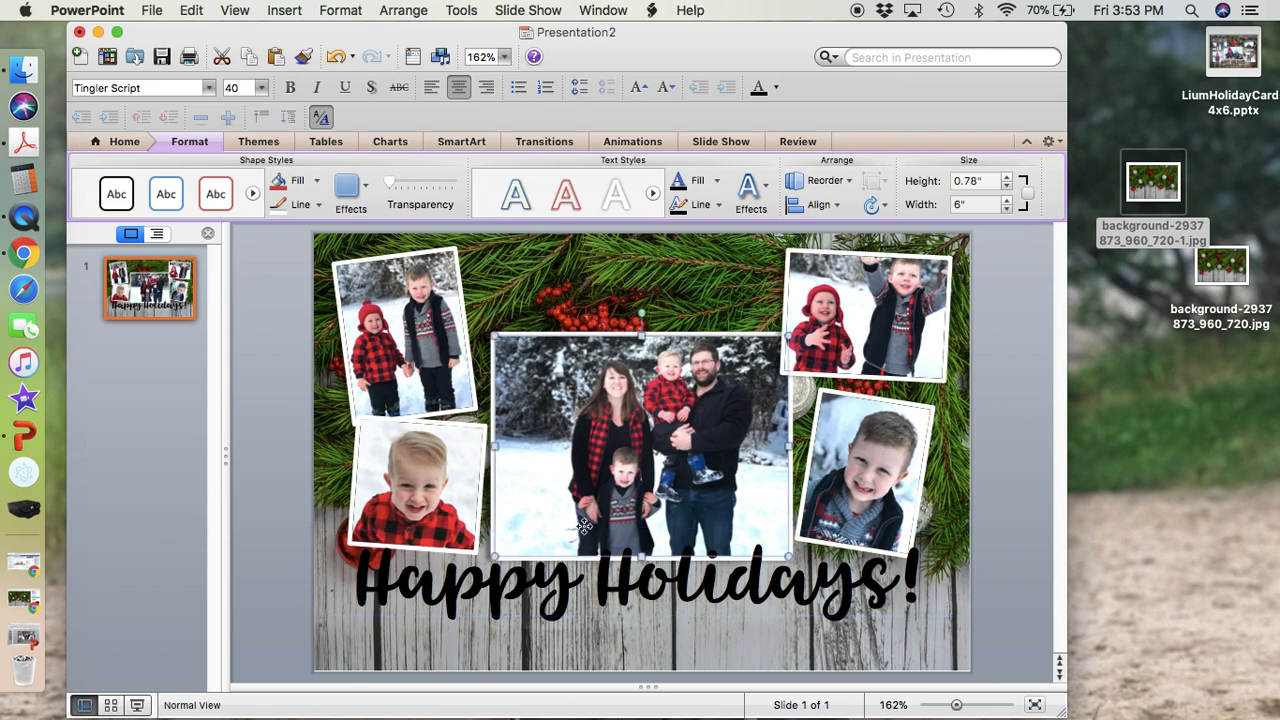
double_click(588, 543)
double_click(587, 531)
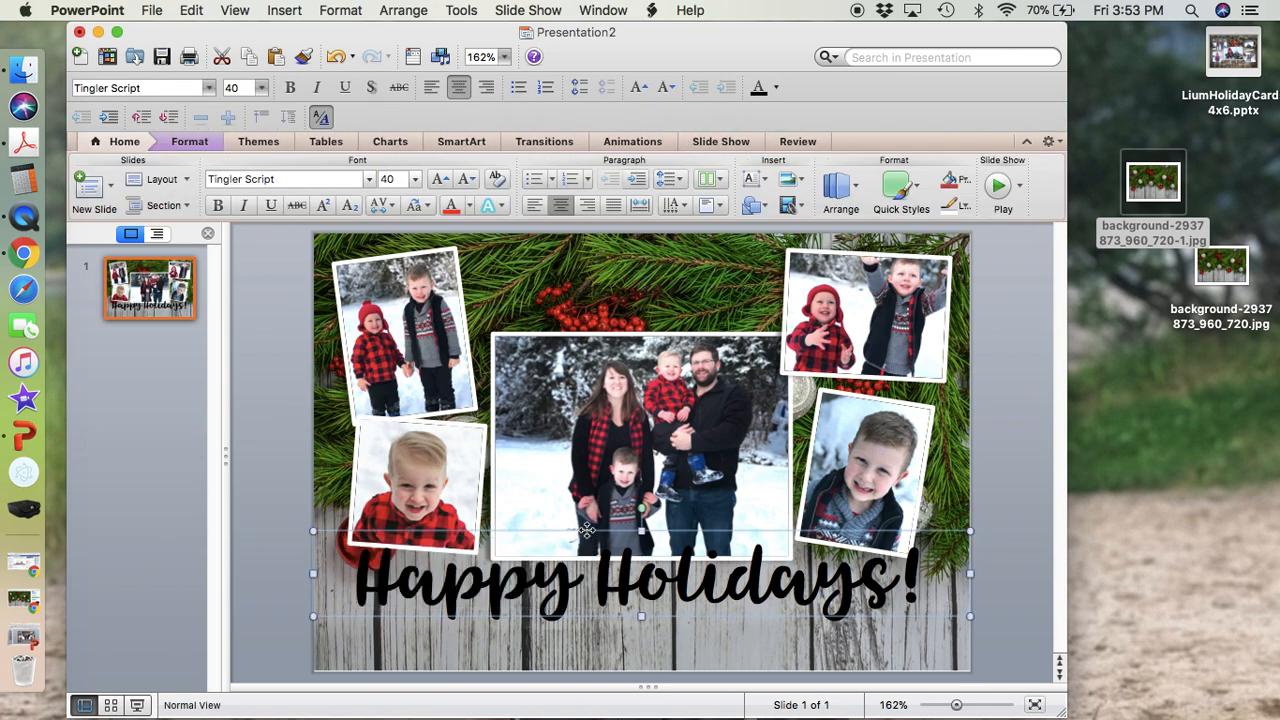
Add a white glow to the "Happy Holidays!" text through the glow options.
left_click(748, 188)
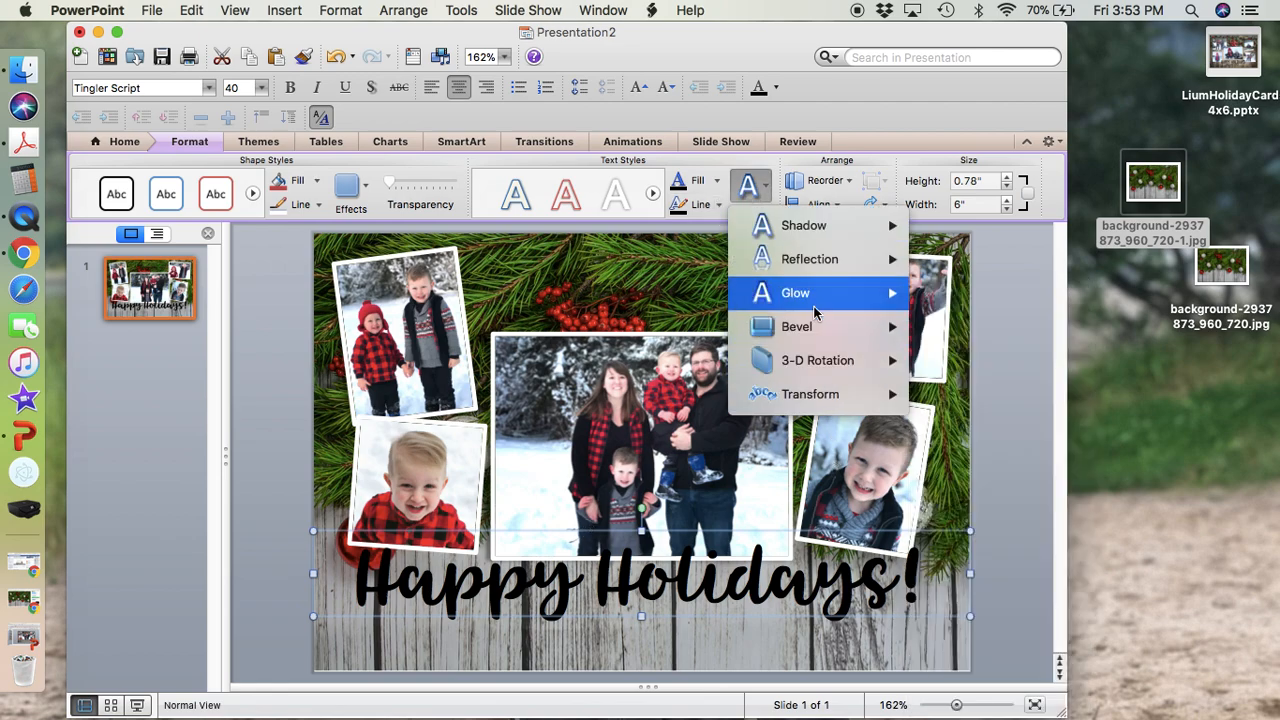
mouse_move(814, 308)
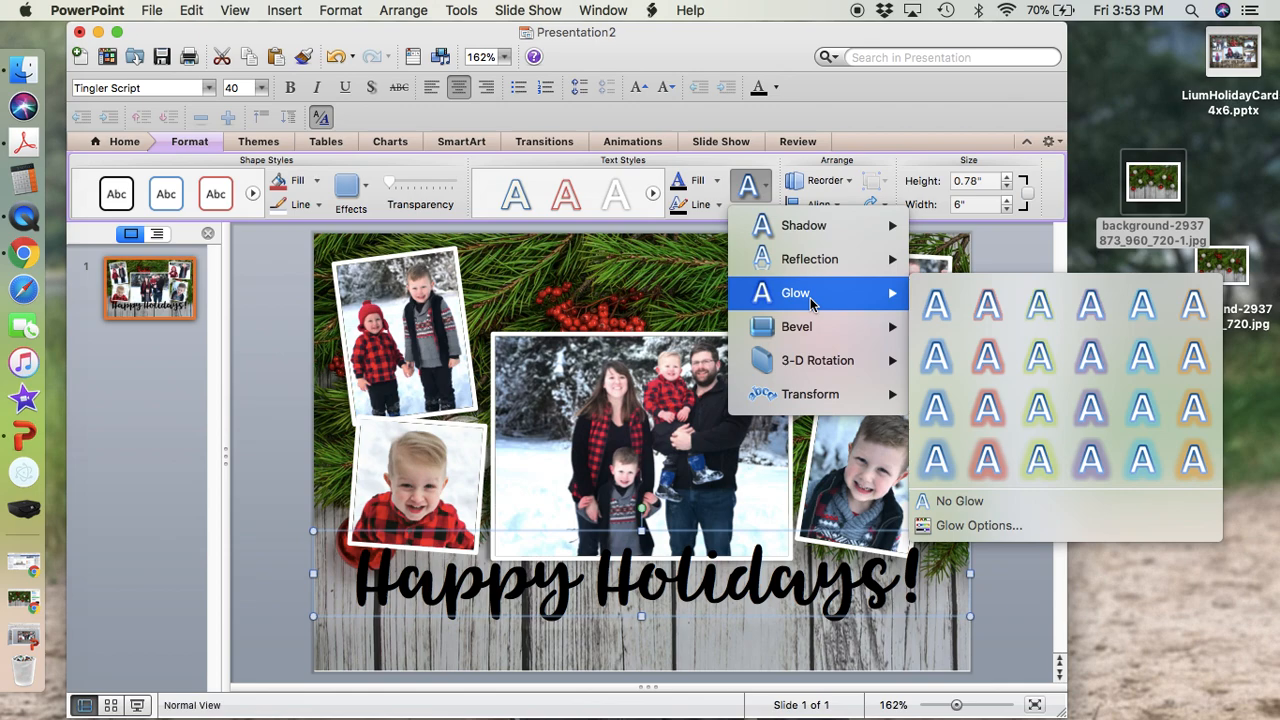
left_click(980, 525)
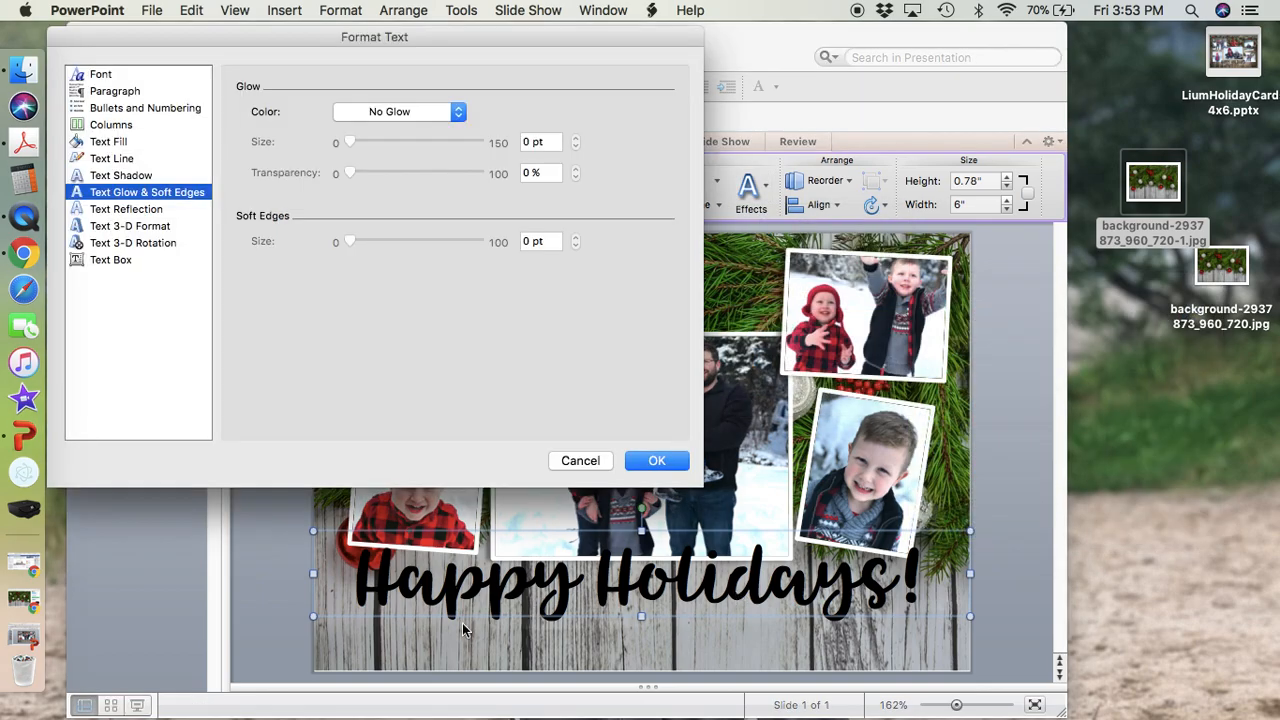
left_click(428, 111)
left_click(340, 172)
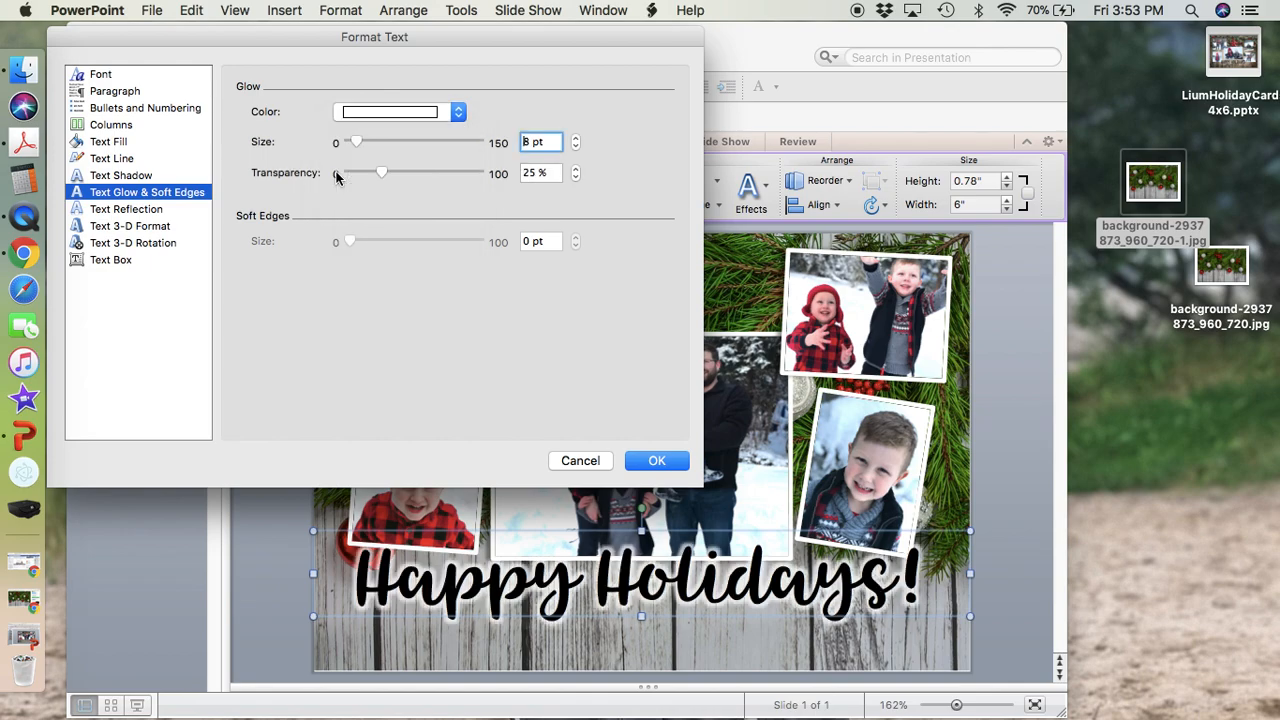
Set the greeting's glow size to 6 pt and transparency to 7%, apply it, and reselect the text box.
left_click(577, 148)
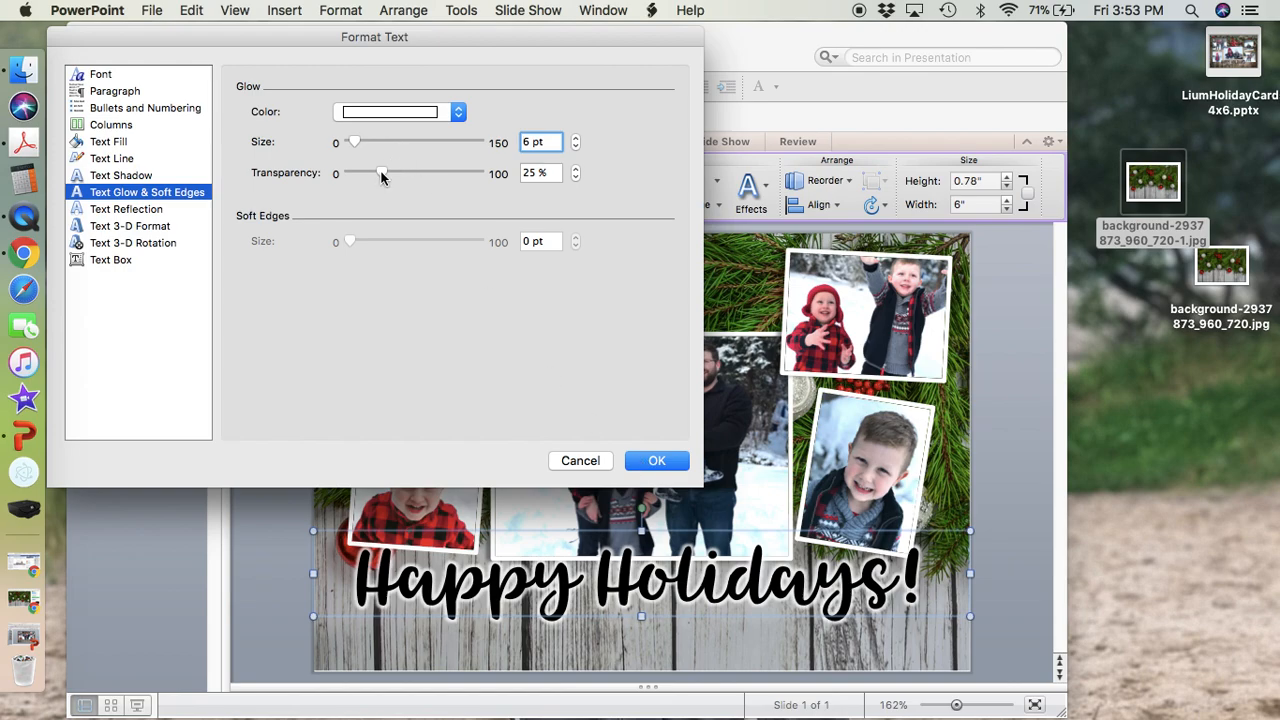
left_click(370, 175)
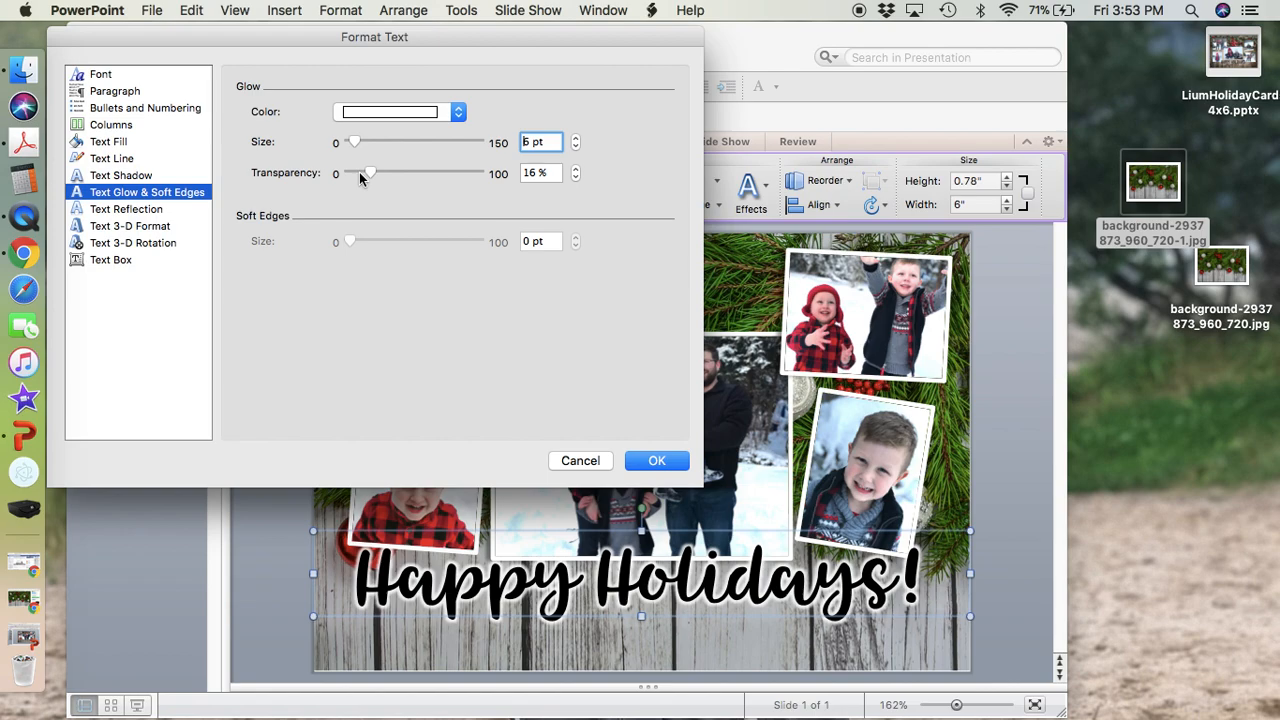
left_click(359, 175)
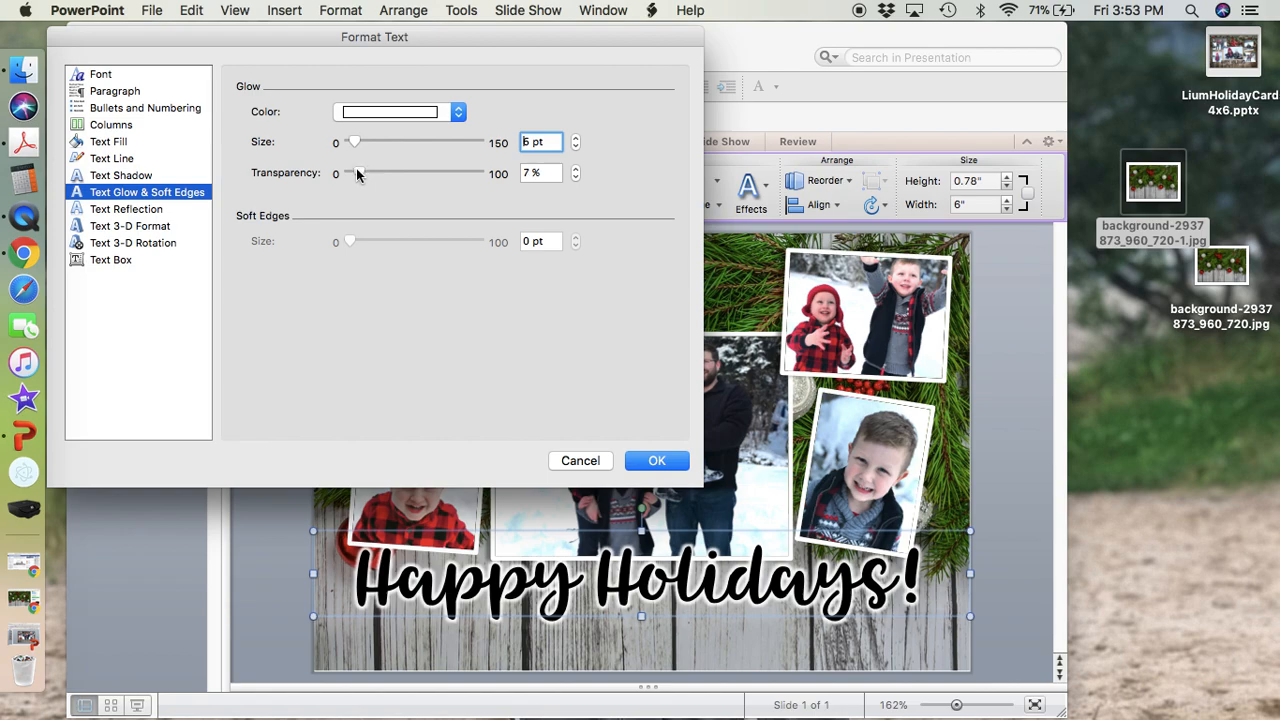
left_click(668, 464)
left_click(1010, 533)
left_click(685, 615)
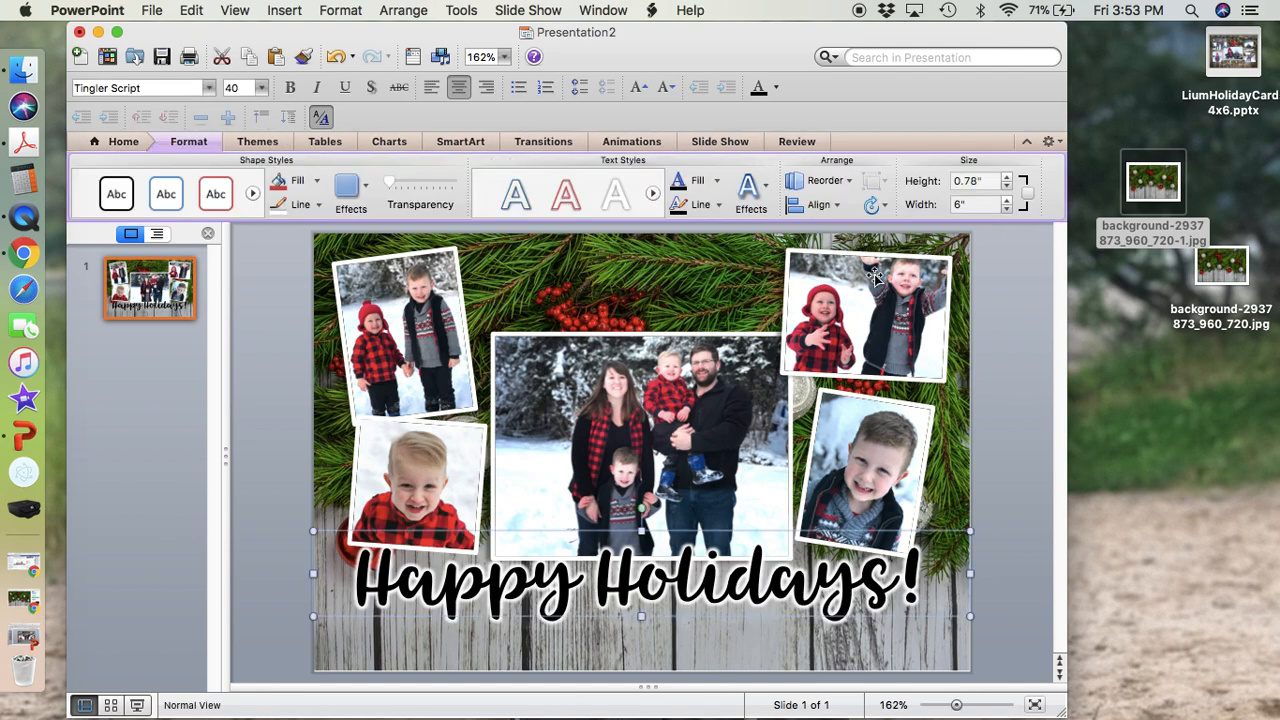
left_click(755, 188)
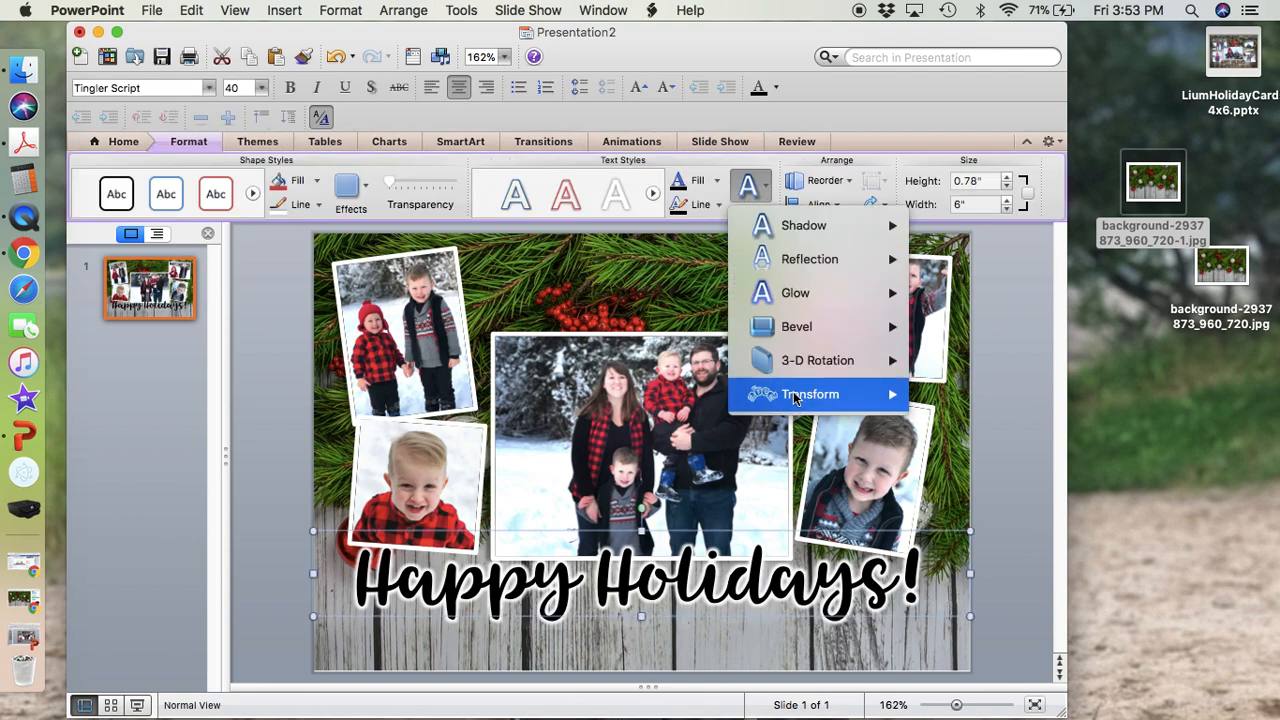
mouse_move(795, 398)
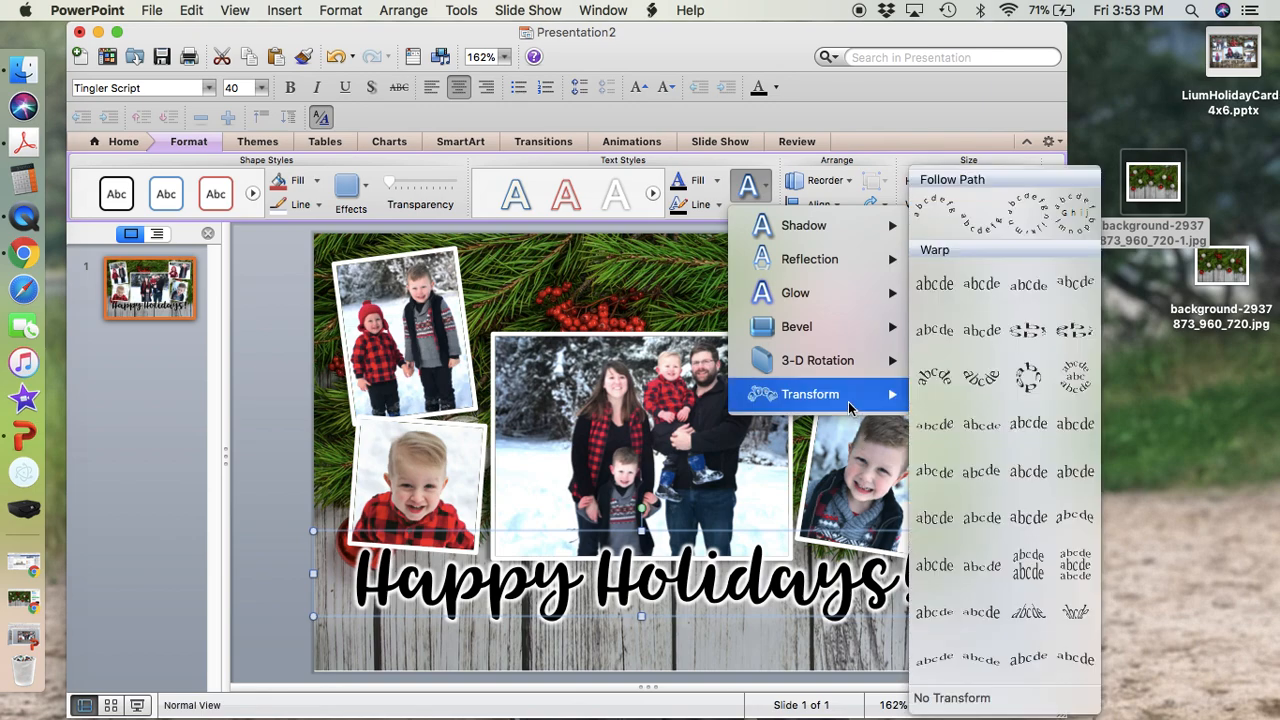
left_click(282, 518)
left_click(278, 516)
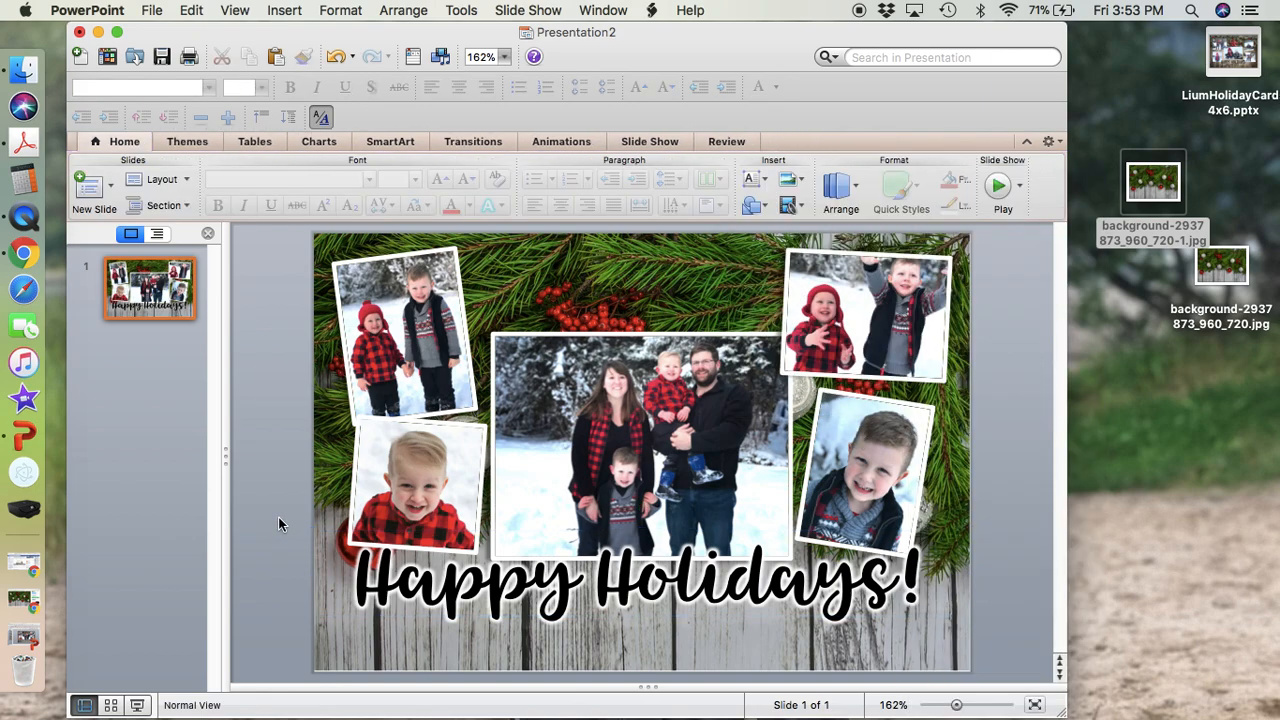
Draw a text box across the full card width below the greeting and centre its text.
left_click(292, 532)
left_click_drag(292, 532, 977, 645)
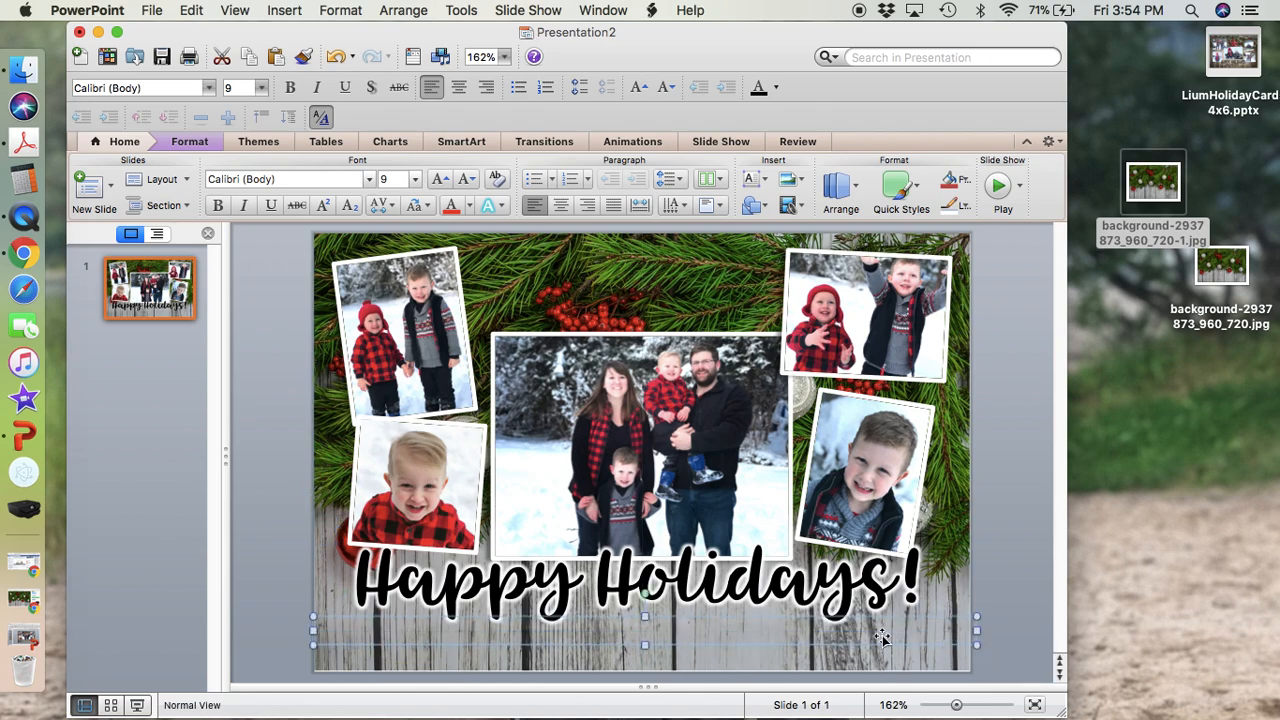
left_click(562, 207)
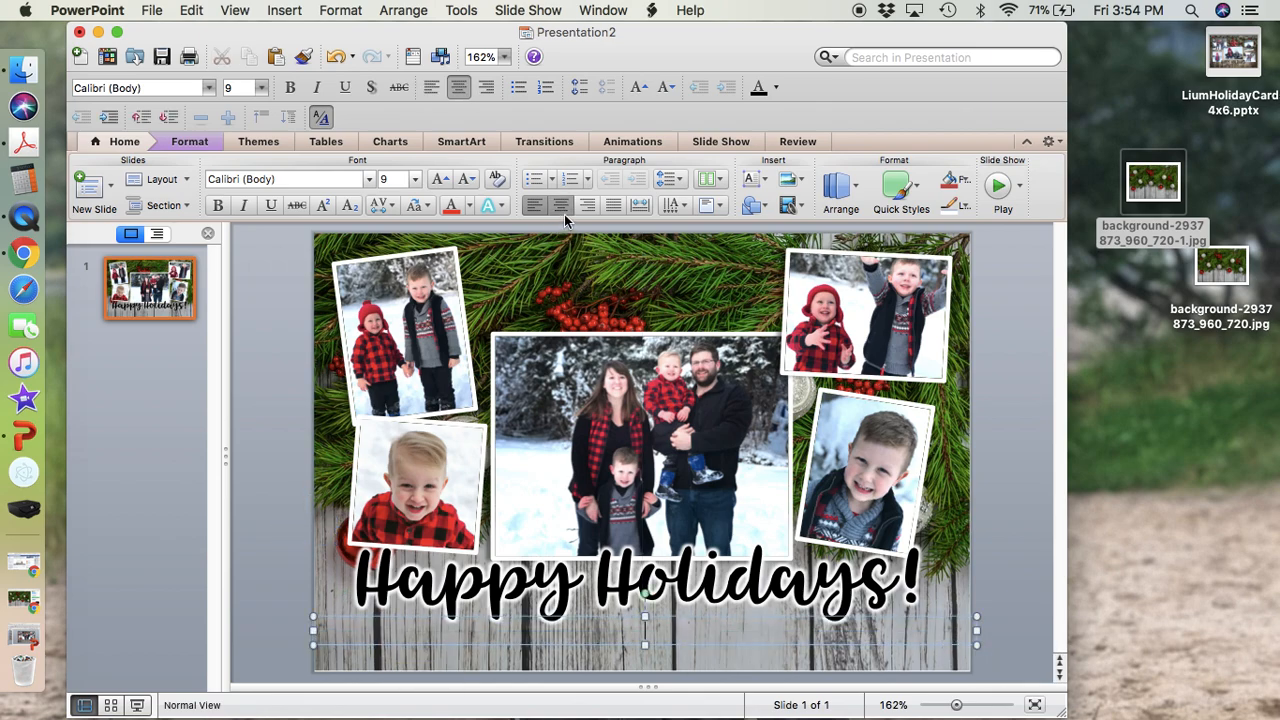
Set the new text box's font to Juniper Caps from the Skinny font collection.
left_click(369, 181)
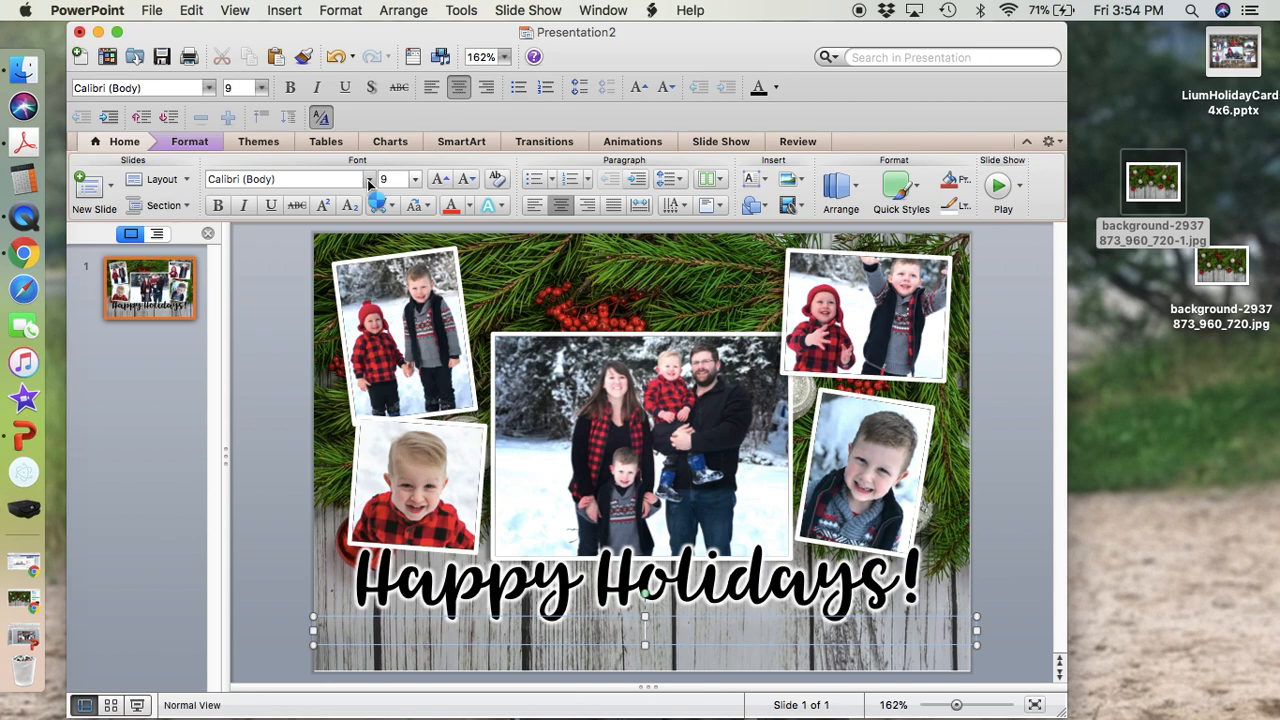
mouse_move(514, 206)
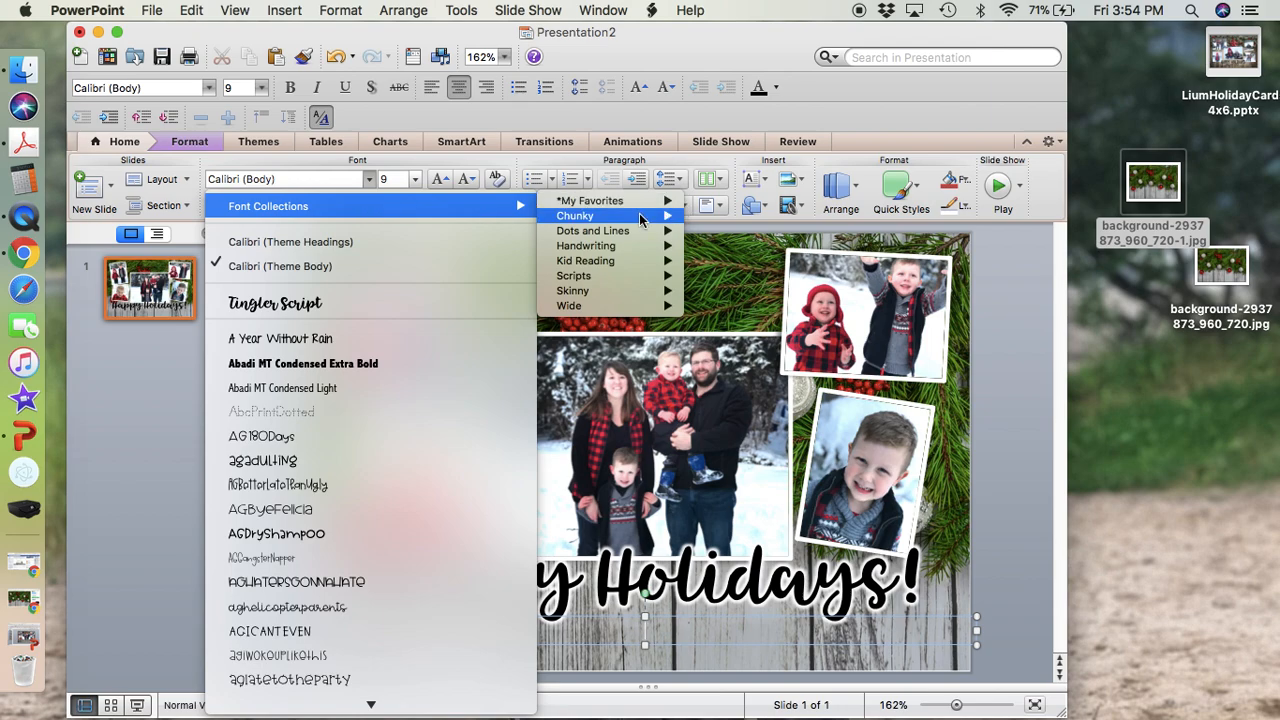
mouse_move(614, 306)
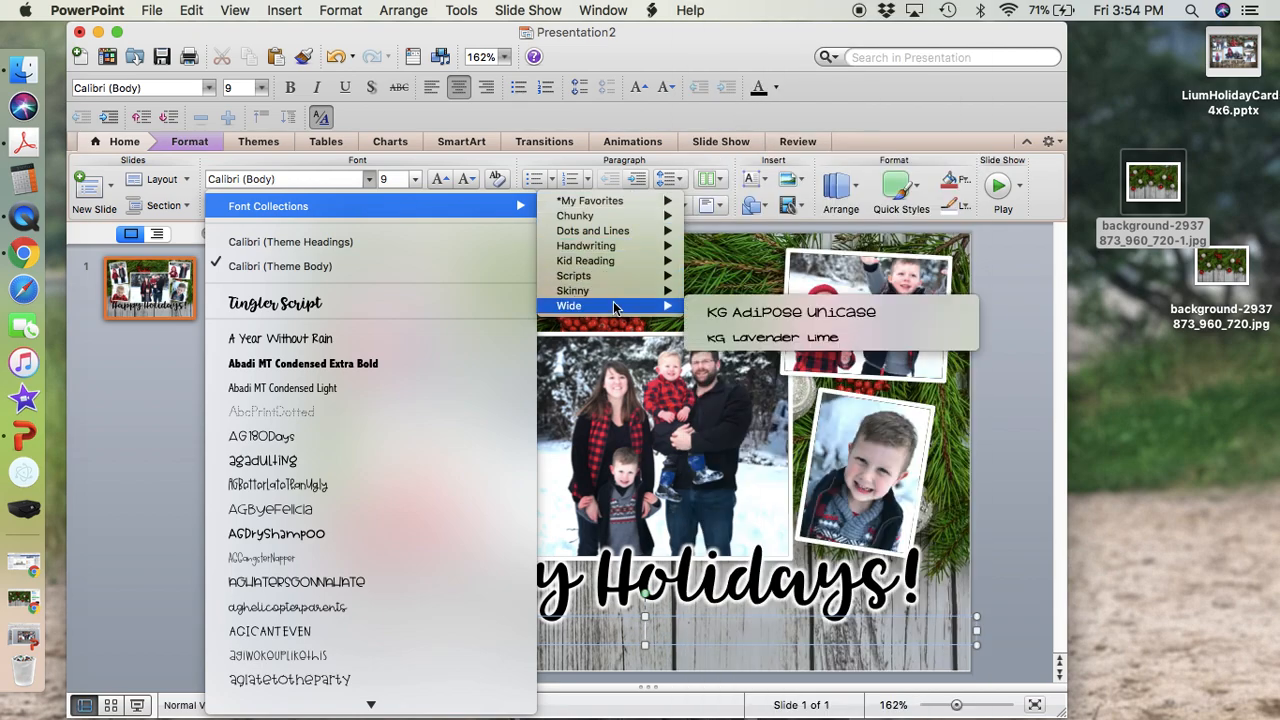
mouse_move(608, 216)
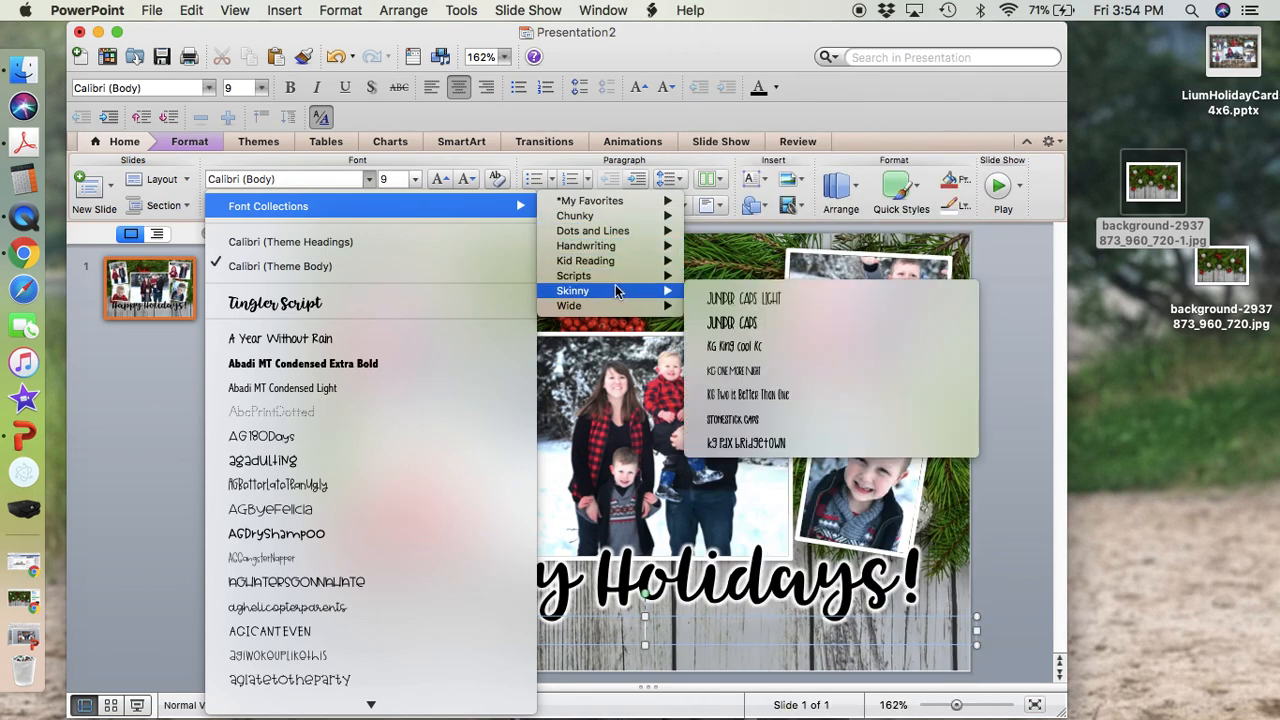
left_click(755, 322)
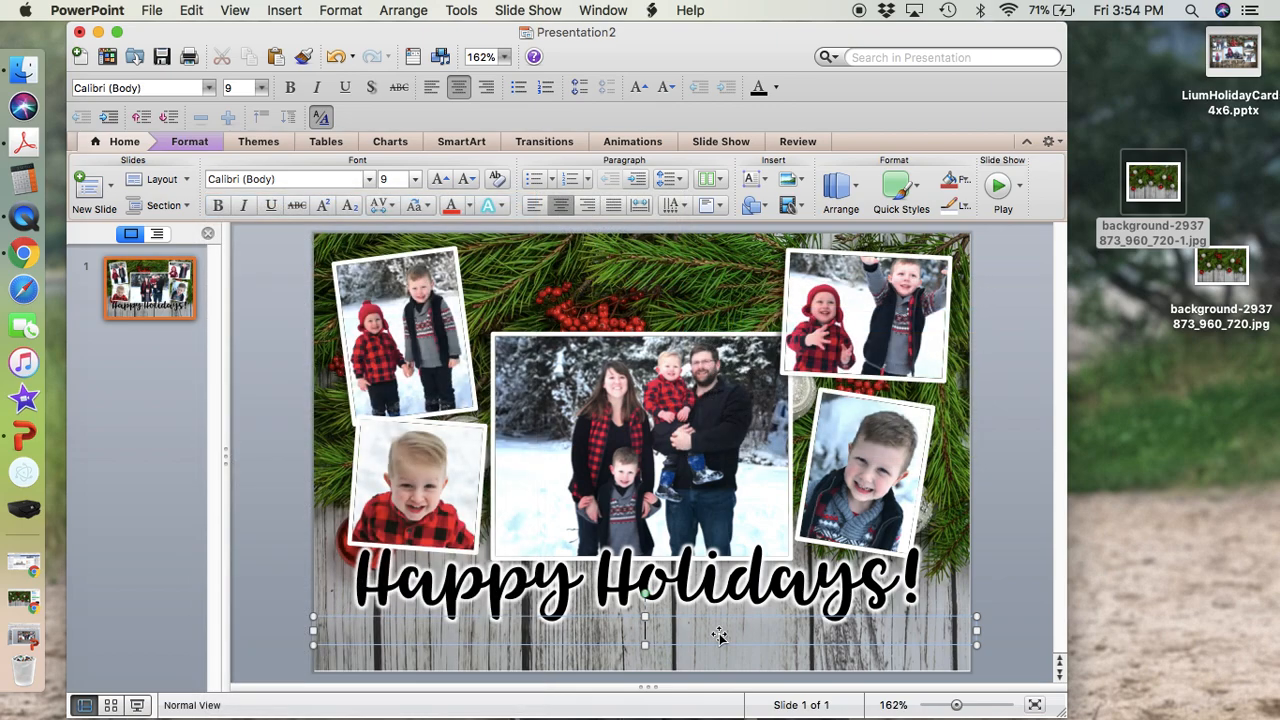
Set the new text box's font size to 28 and enter the family's signature line, starting with a hyphen.
left_click(415, 179)
left_click(405, 410)
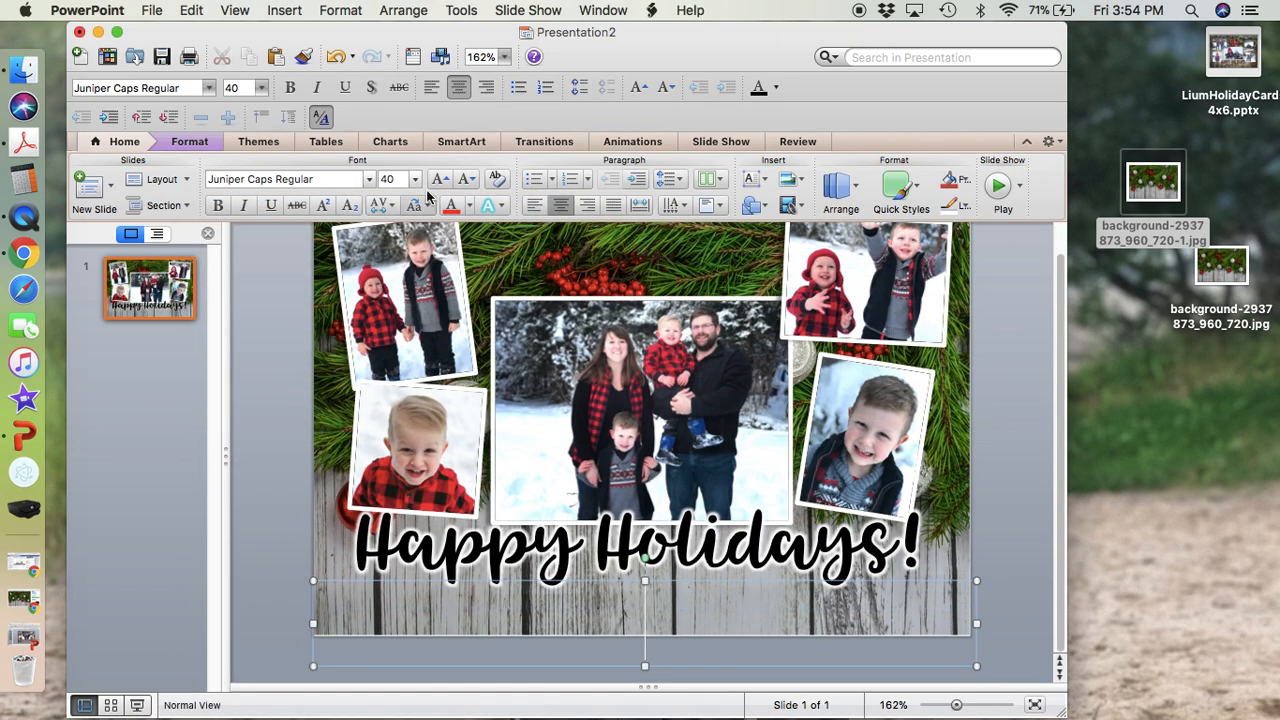
left_click(415, 179)
left_click(418, 370)
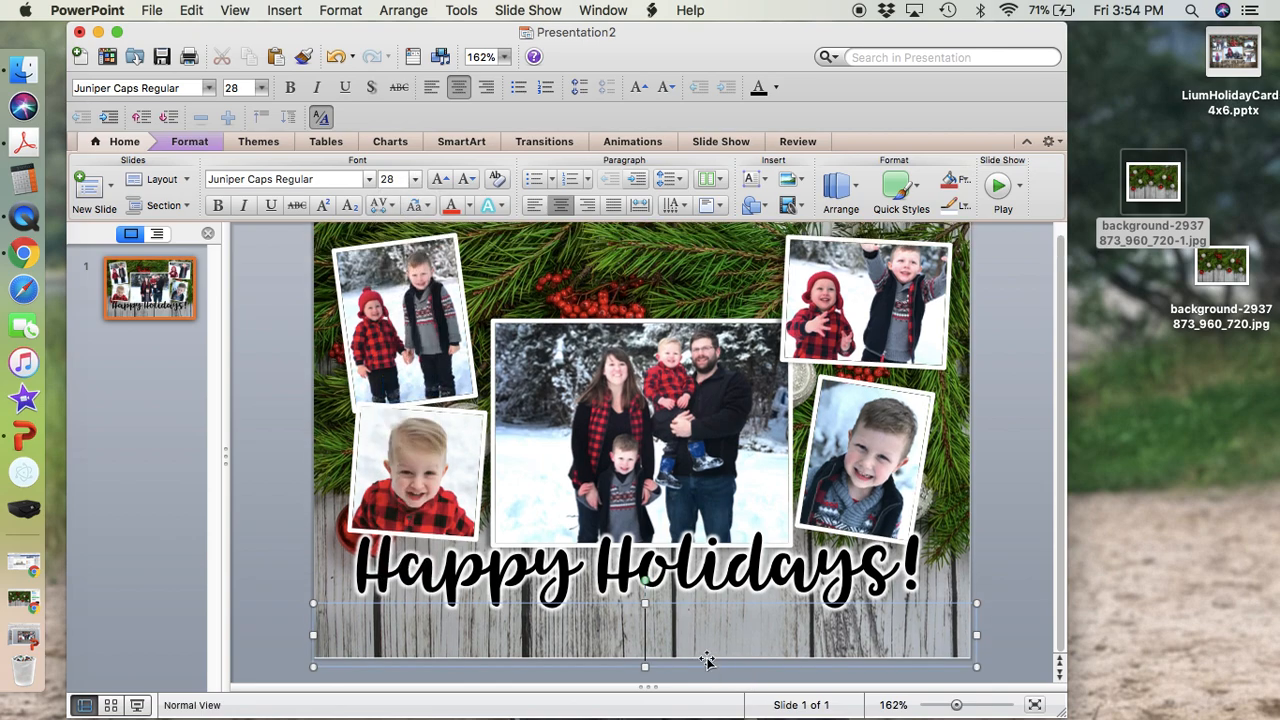
type("-The Lium Family")
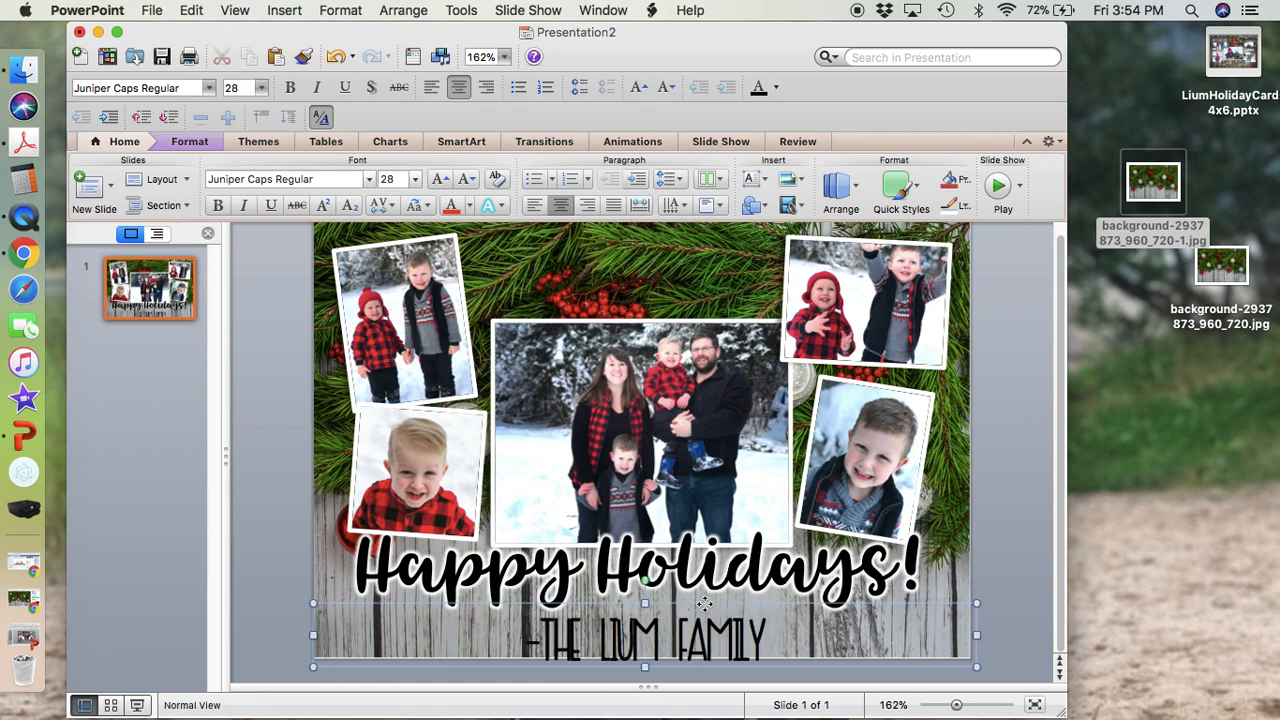
Nudge the signature text box up slightly, closer to the greeting and within the card.
left_click(705, 604)
key("Up")
key("Up")
key("Up")
key("Up")
key("Up")
key("Up")
key("Up")
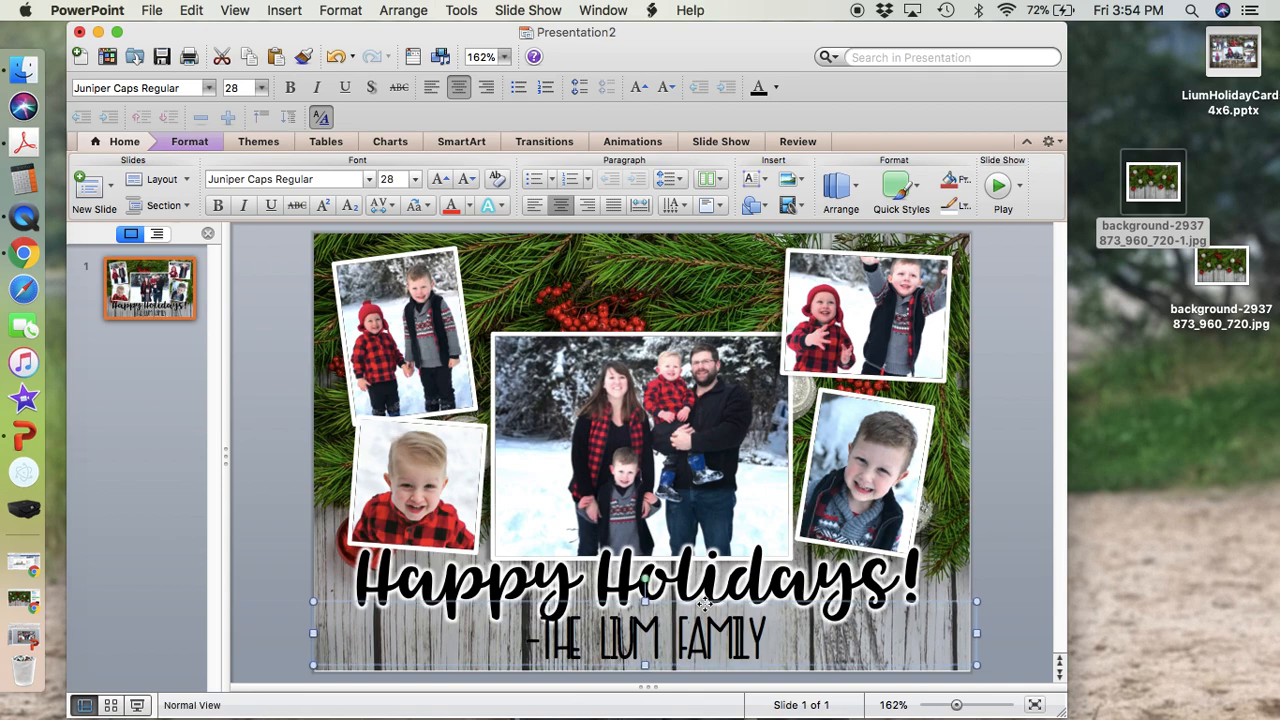
Add a white glow to the signature text through the glow options, adjusting the glow size.
left_click(749, 186)
mouse_move(819, 350)
mouse_move(824, 294)
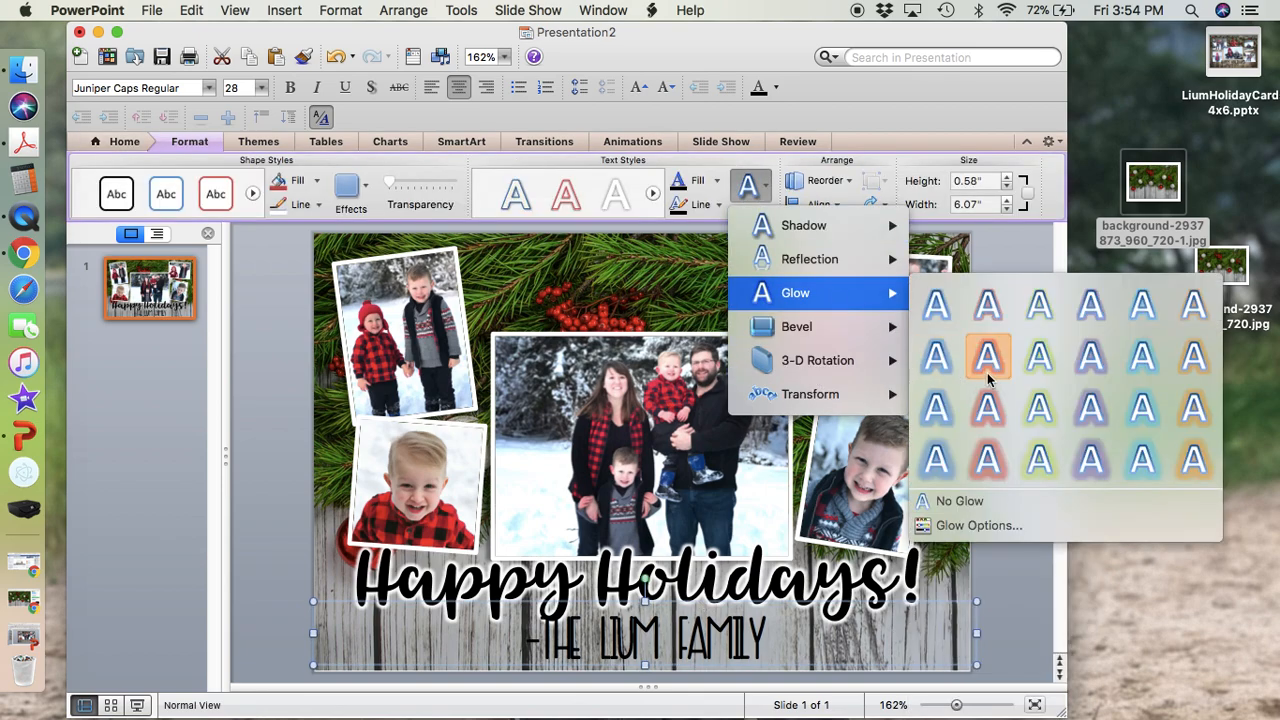
left_click(955, 533)
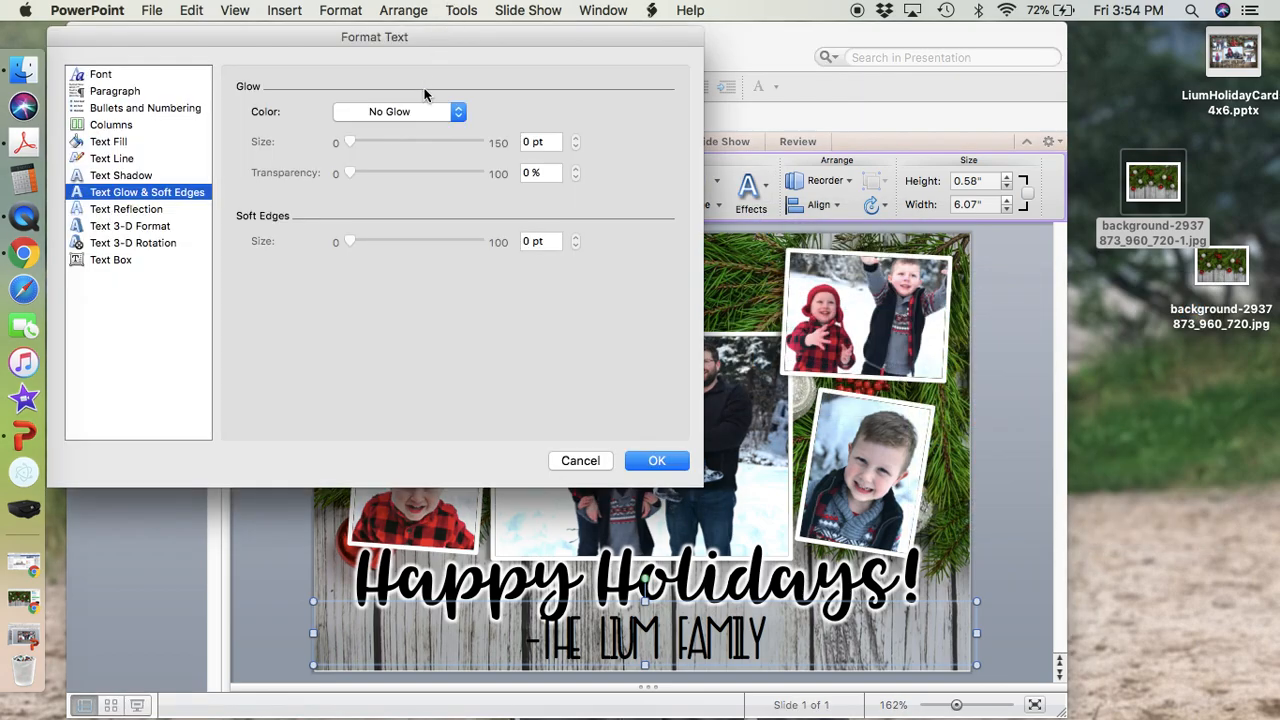
left_click(421, 113)
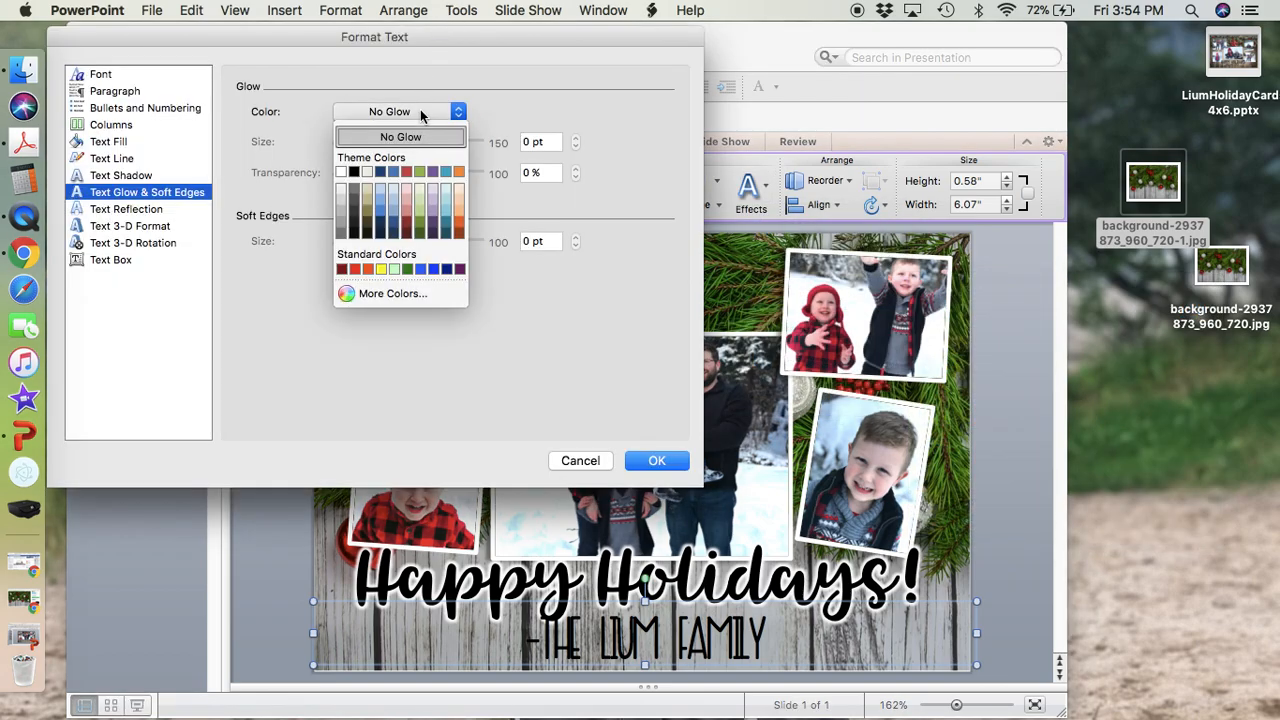
left_click(341, 172)
left_click(575, 147)
left_click(648, 462)
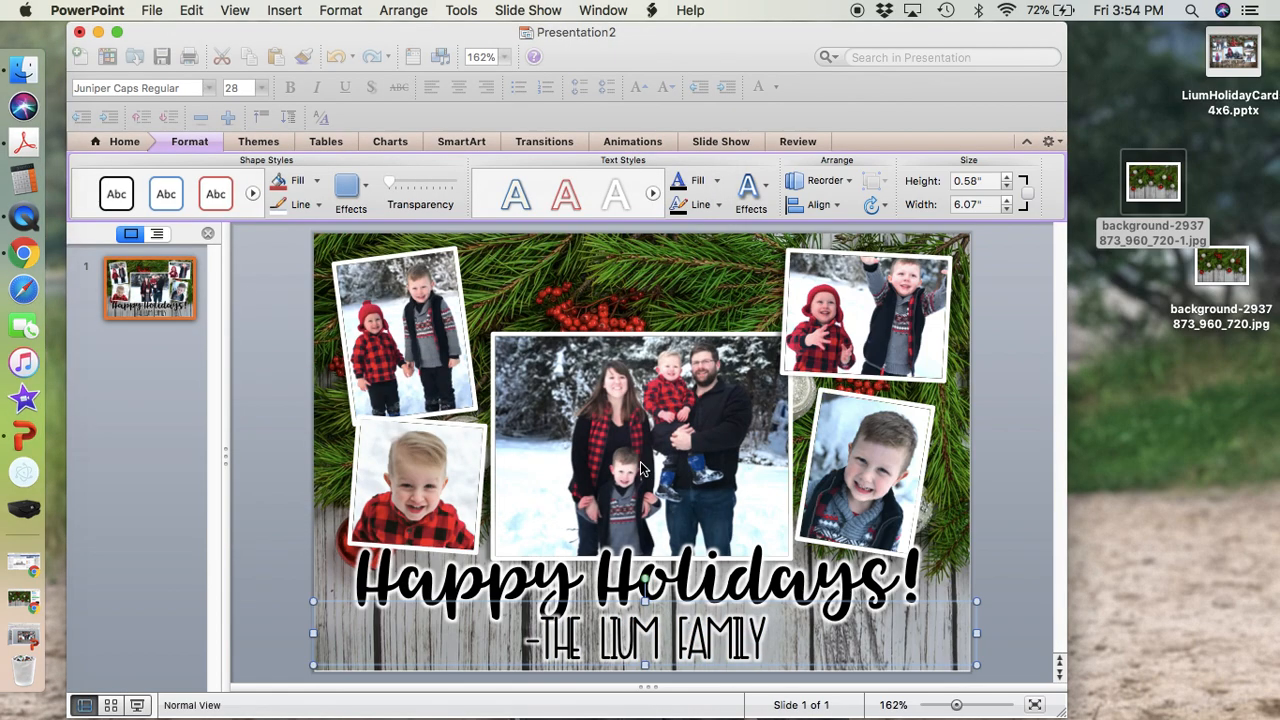
Apply the outer shadow from the second row, third column of the presets to the signature text.
left_click(767, 185)
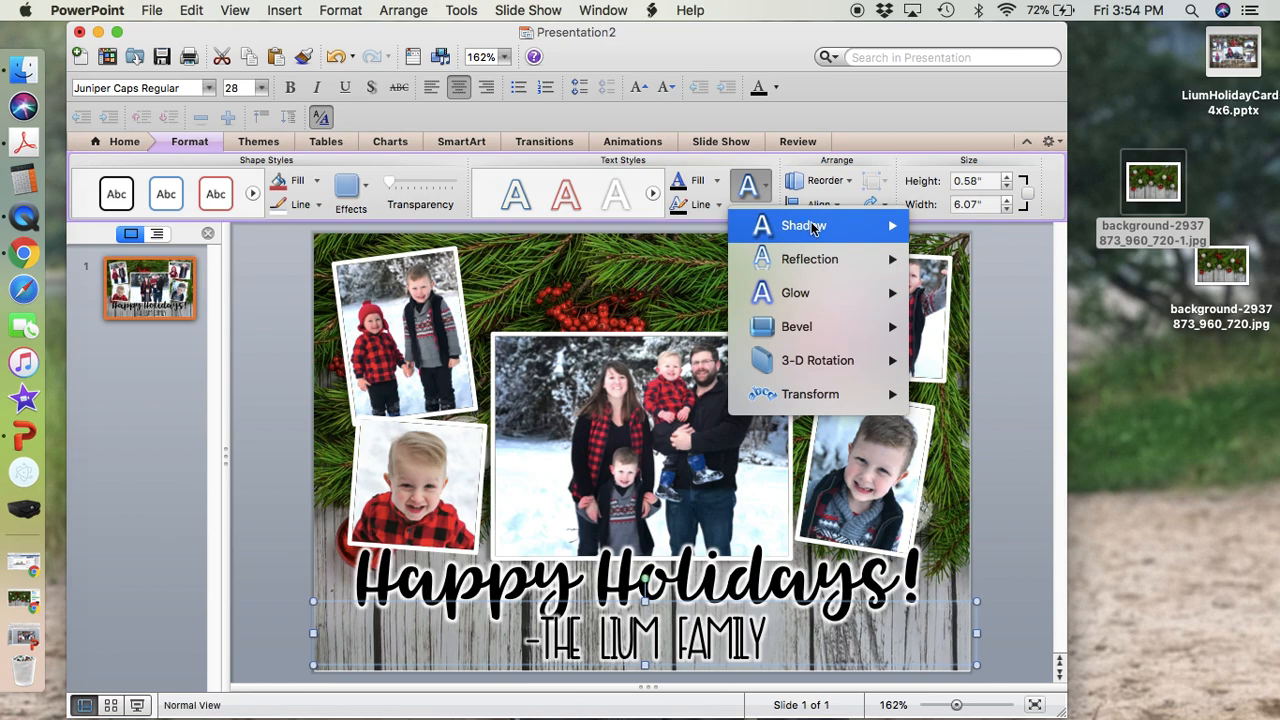
mouse_move(806, 230)
left_click(1057, 280)
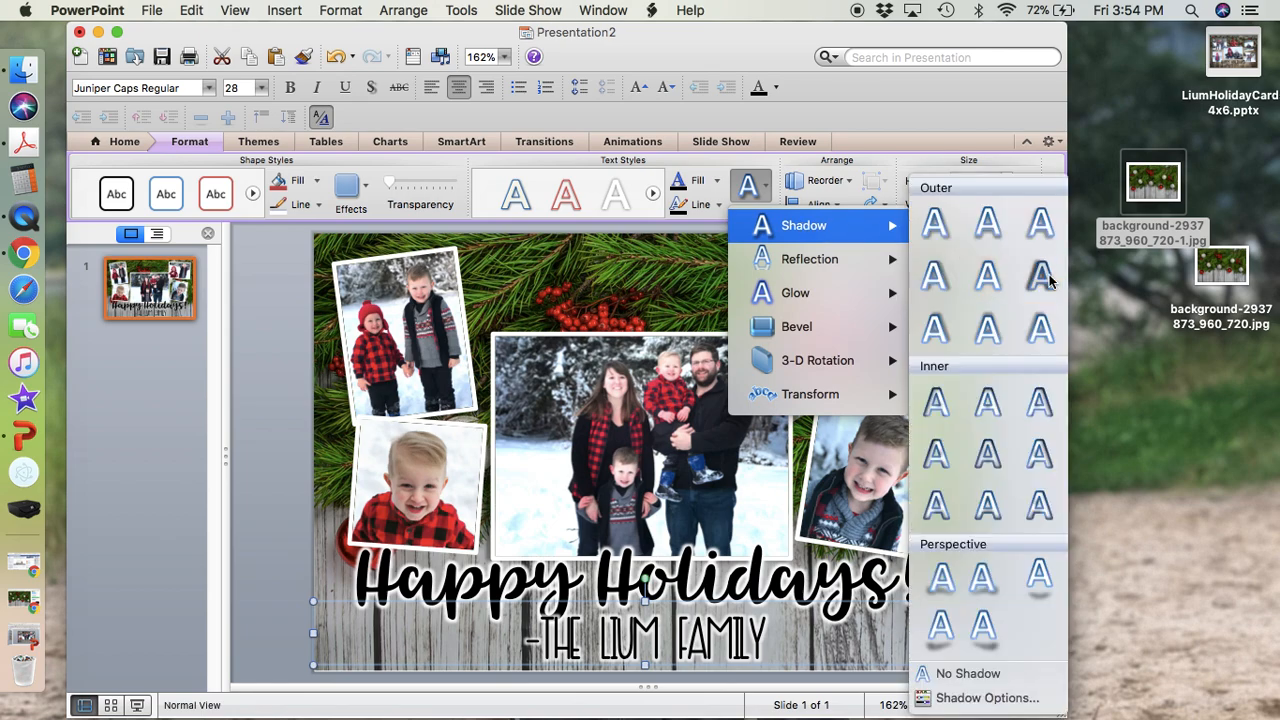
left_click(989, 562)
Apply the same second-row, third-column outer shadow preset to the "Happy Holidays!" greeting.
left_click(850, 599)
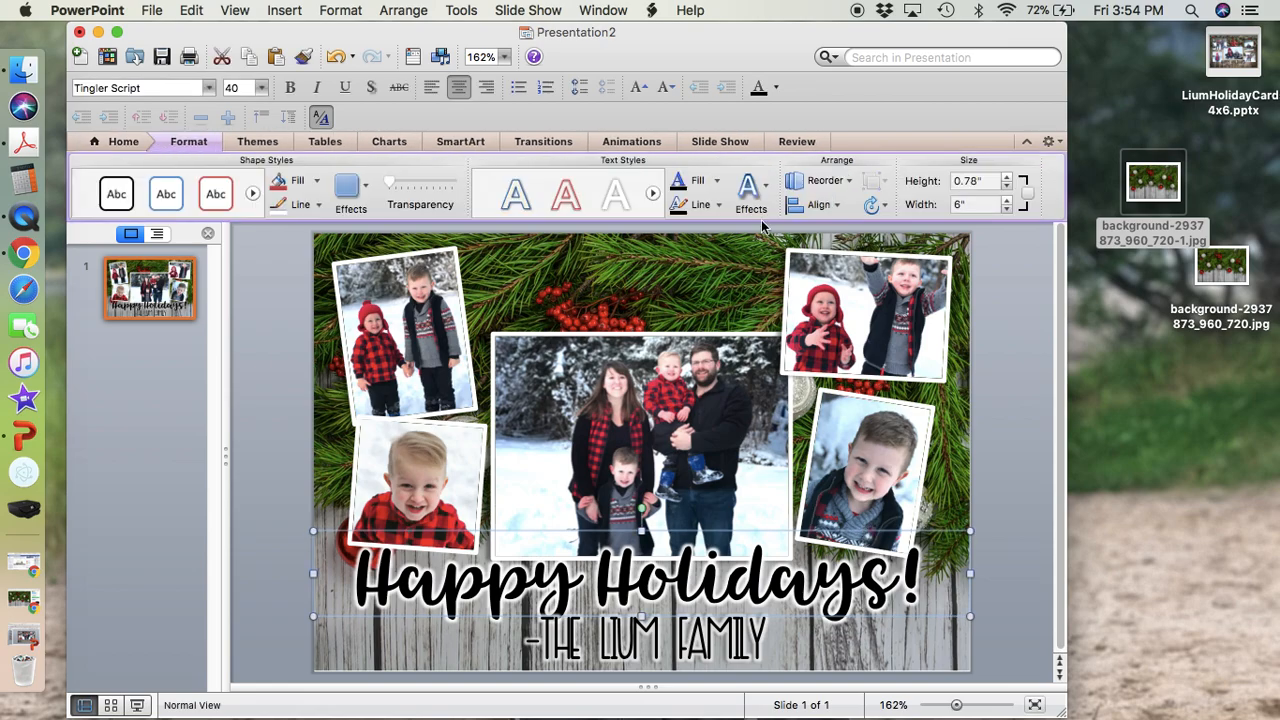
left_click(748, 186)
mouse_move(806, 227)
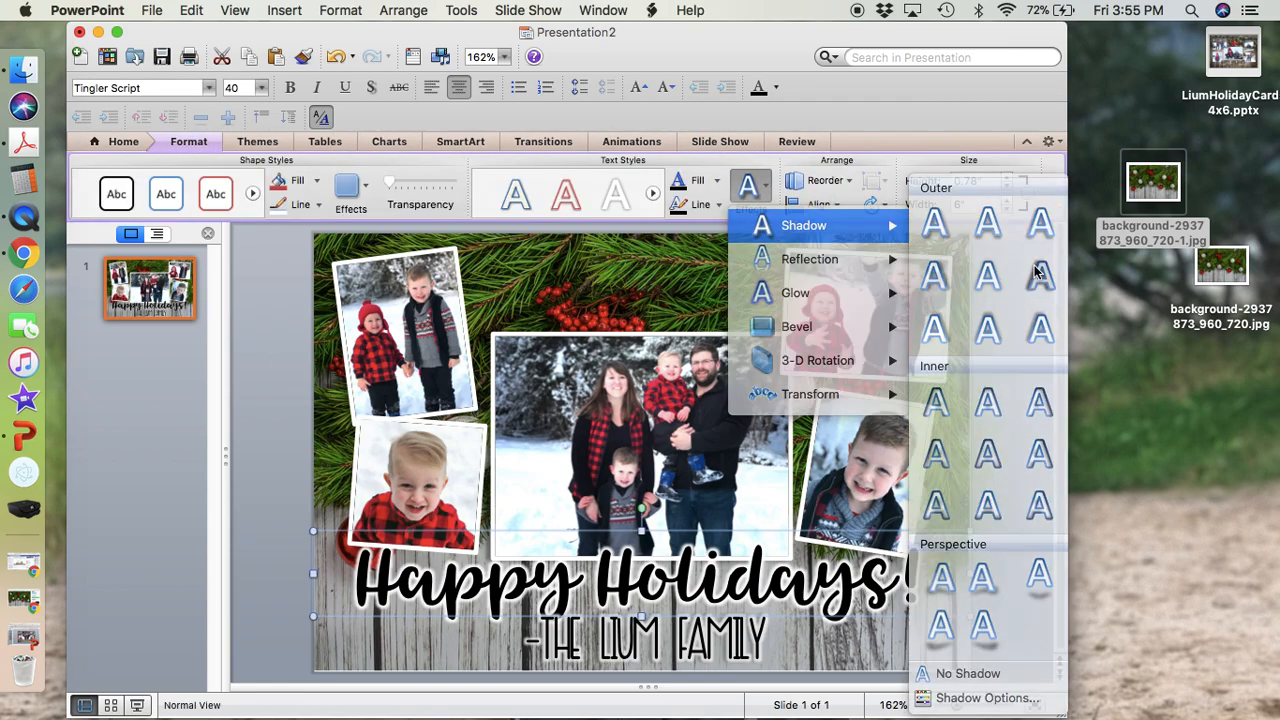
left_click(1035, 272)
left_click(1023, 540)
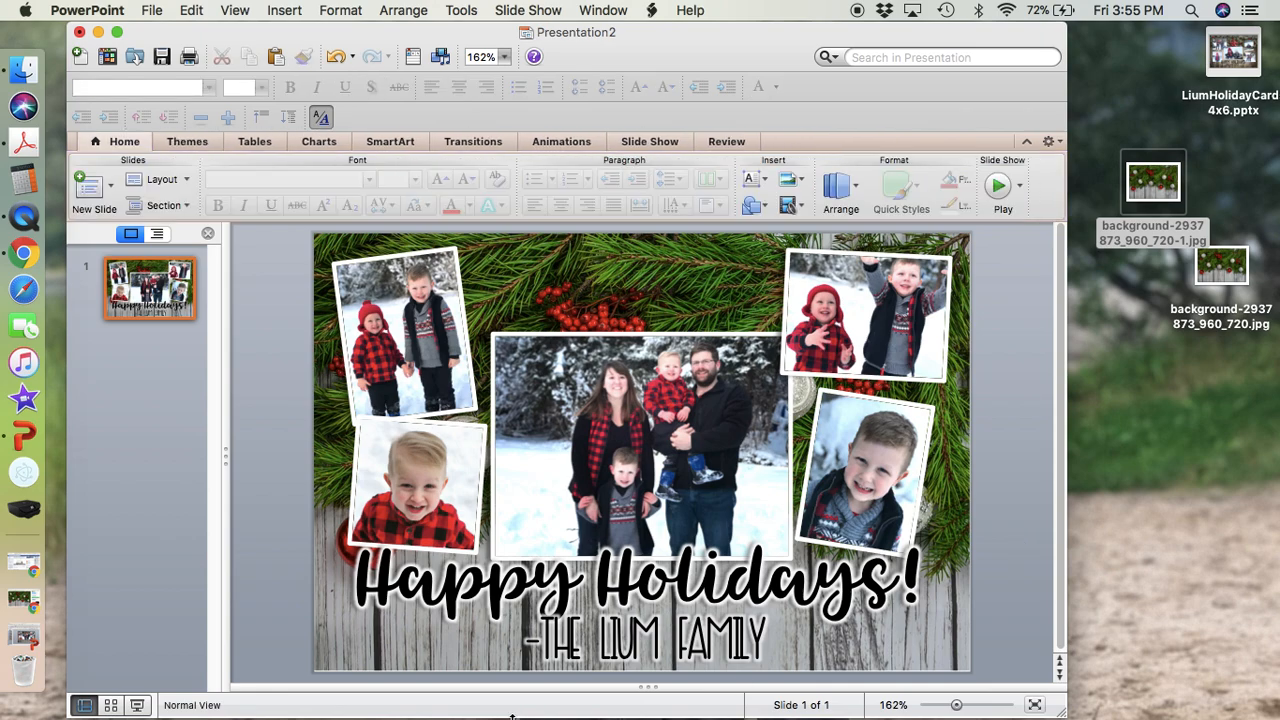
Bring the "Happy Holidays!" text box to the front of the stacking order.
left_click(570, 585)
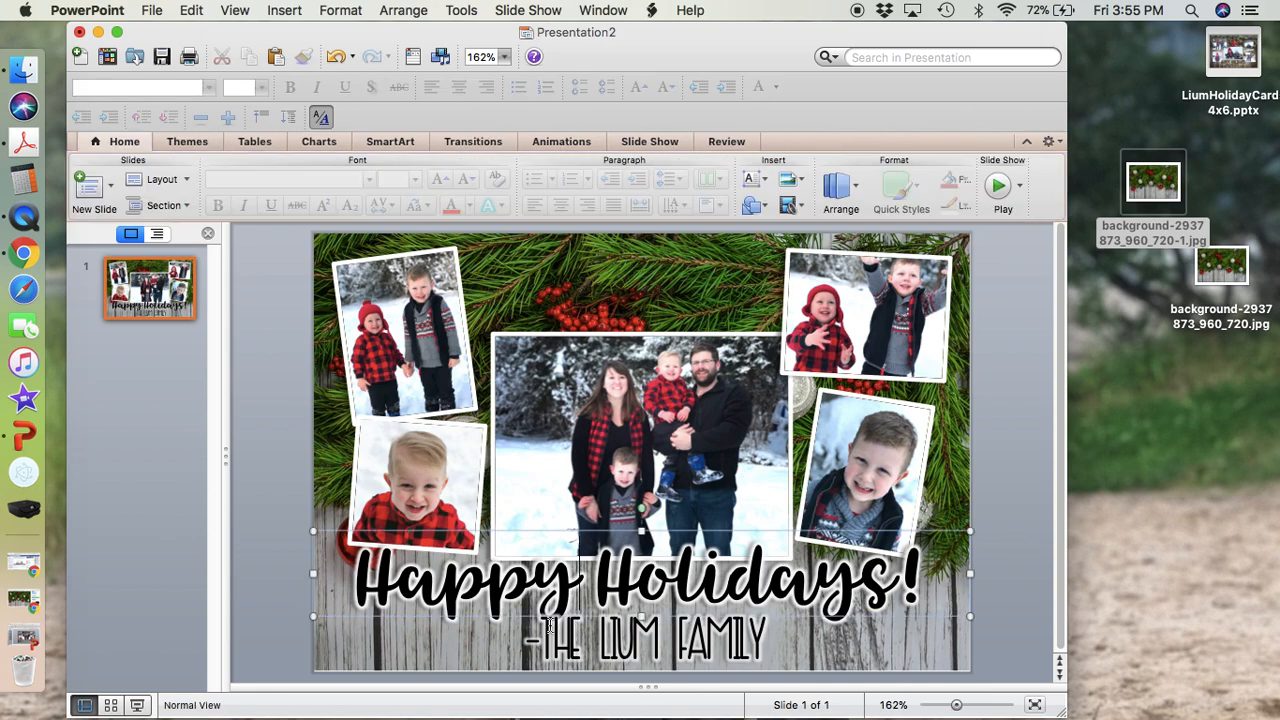
left_click(583, 532)
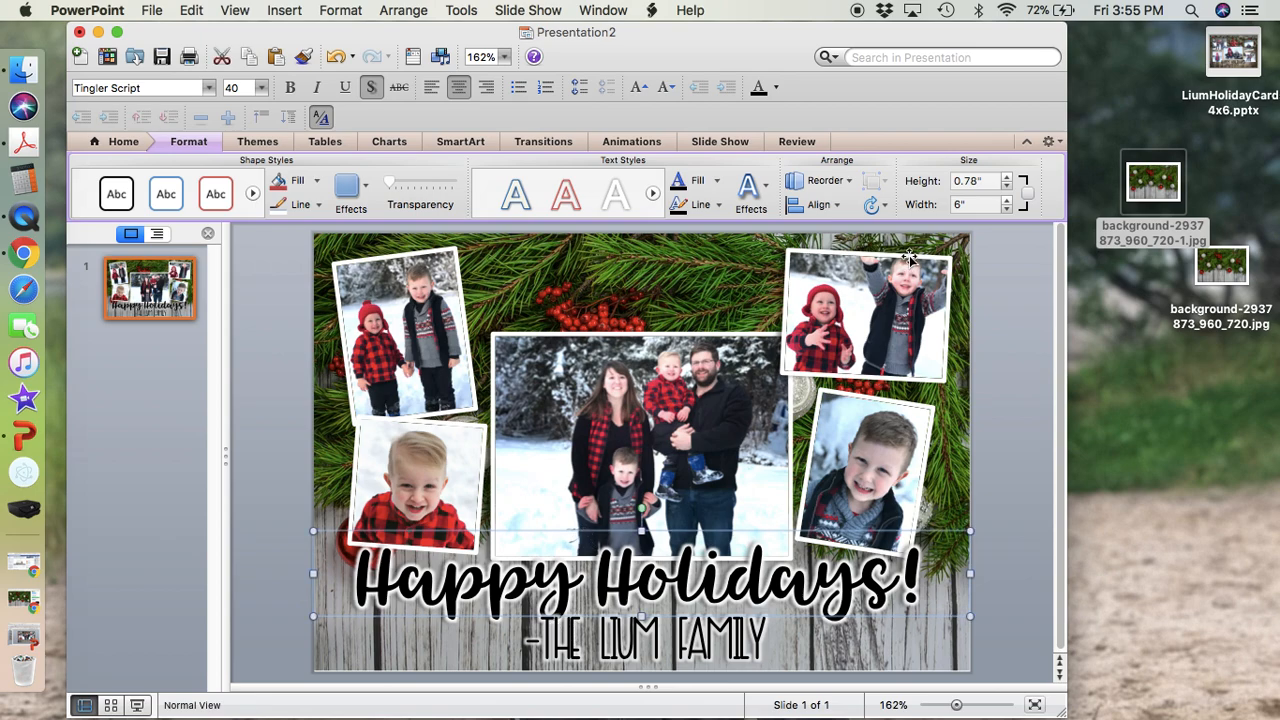
left_click(840, 182)
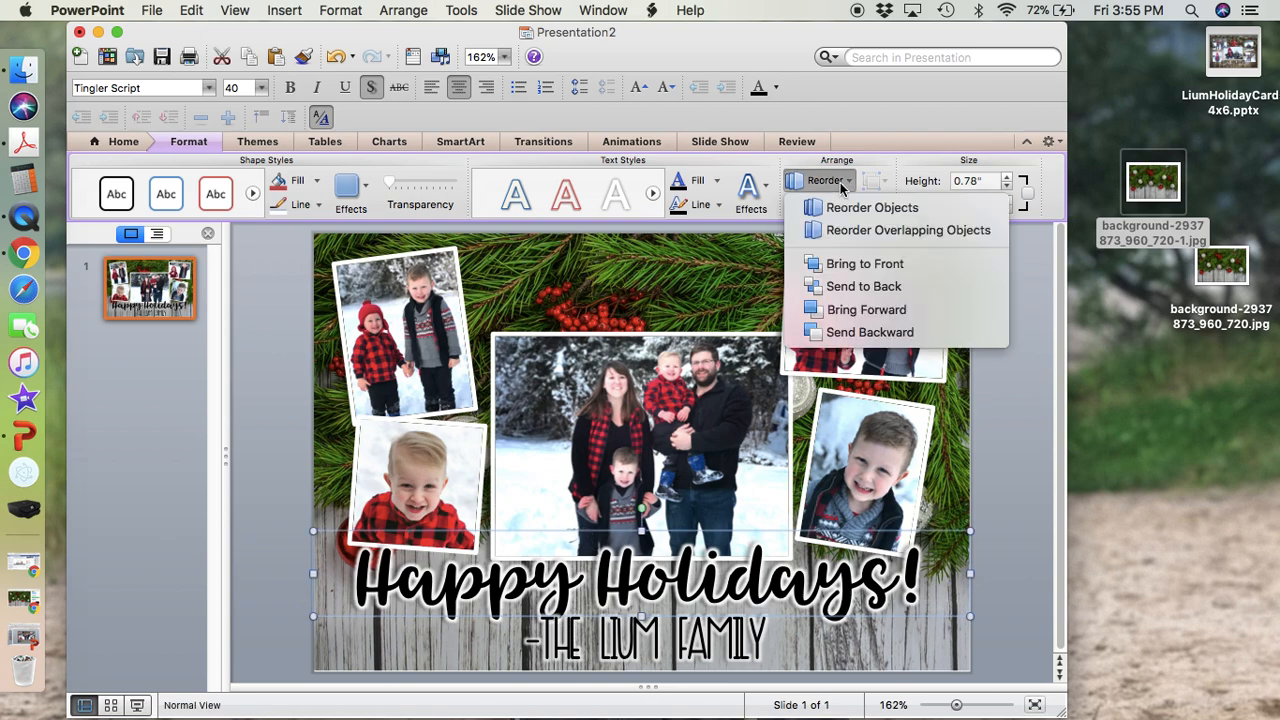
left_click(855, 266)
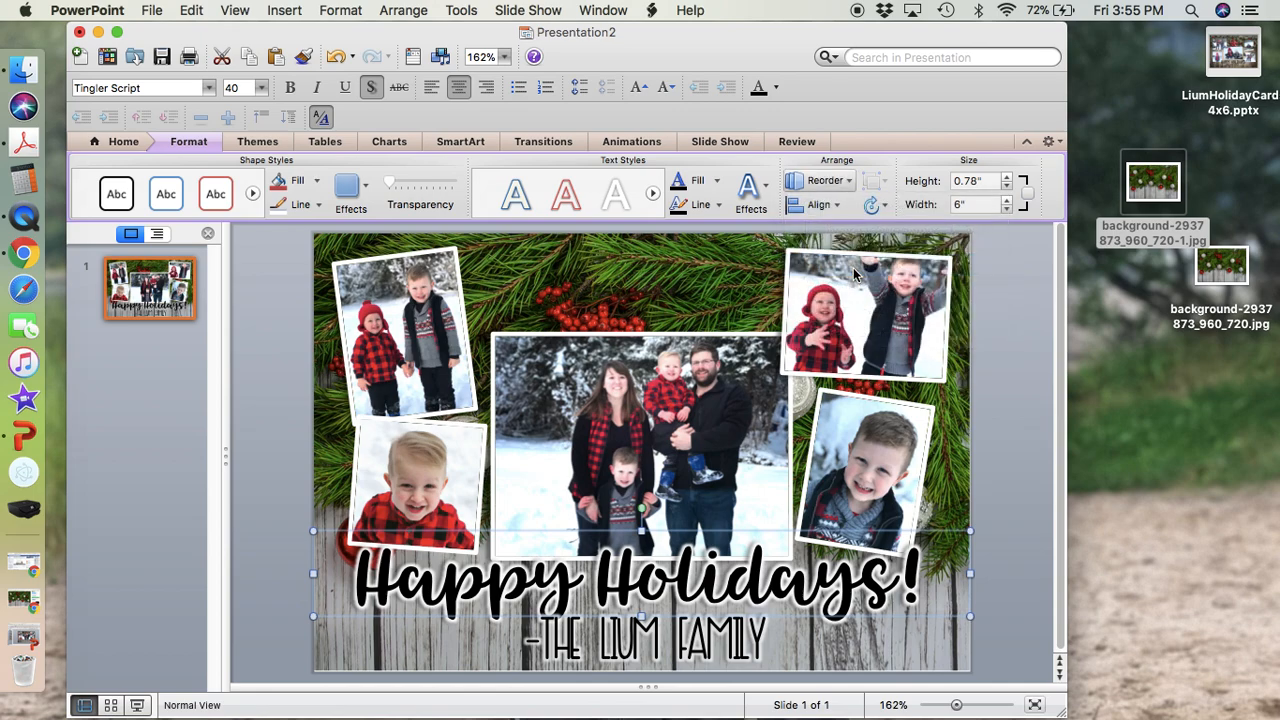
Set the signature line's font size to 26.
left_click(613, 656)
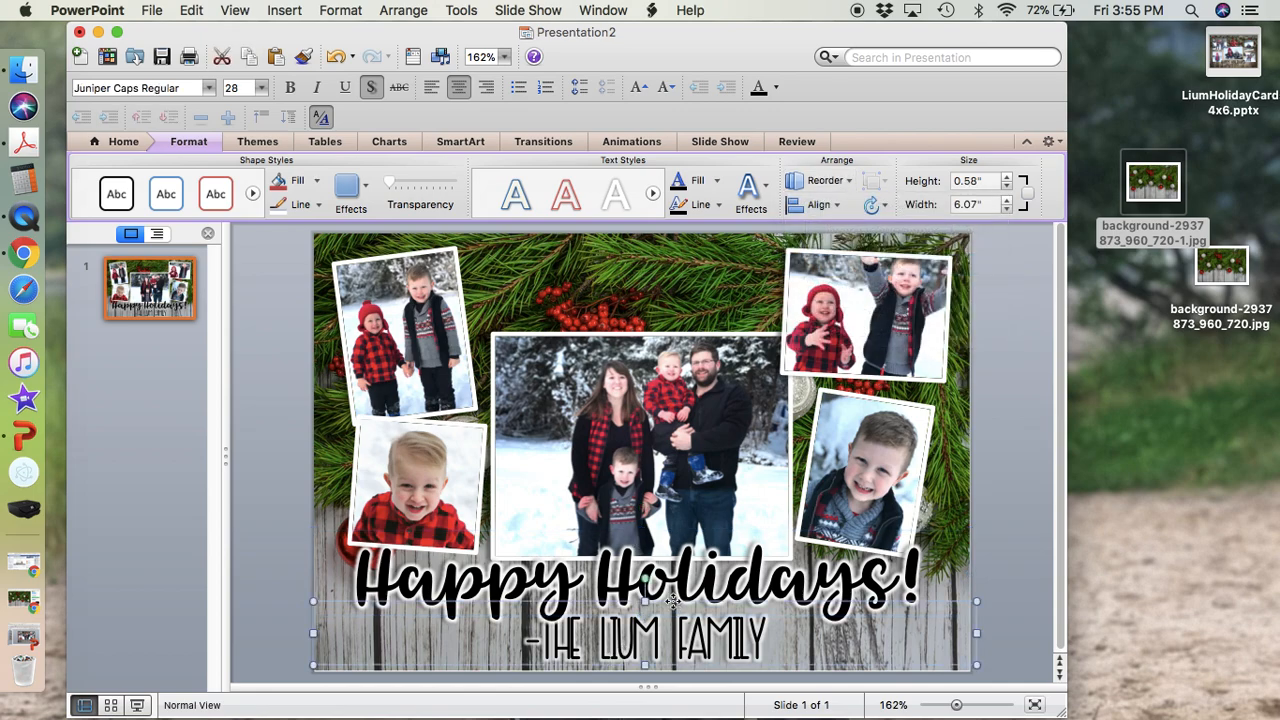
left_click(236, 88)
type("26")
key("Return")
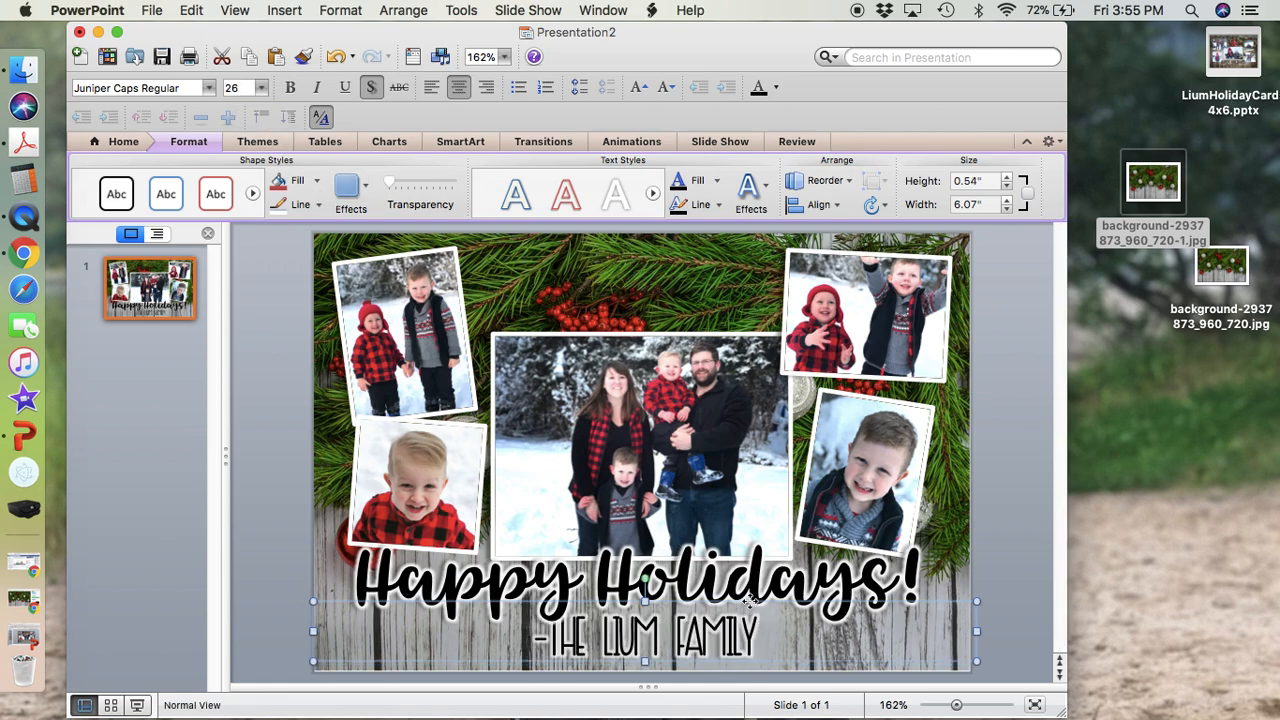
Nudge the signature line to the right and slightly up so it tucks under "Holidays!", and deselect it.
key("Down")
key("Down")
key("Down")
key("Right")
key("Right")
key("Right")
key("Right")
key("Right")
key("Right")
key("Right")
key("Right")
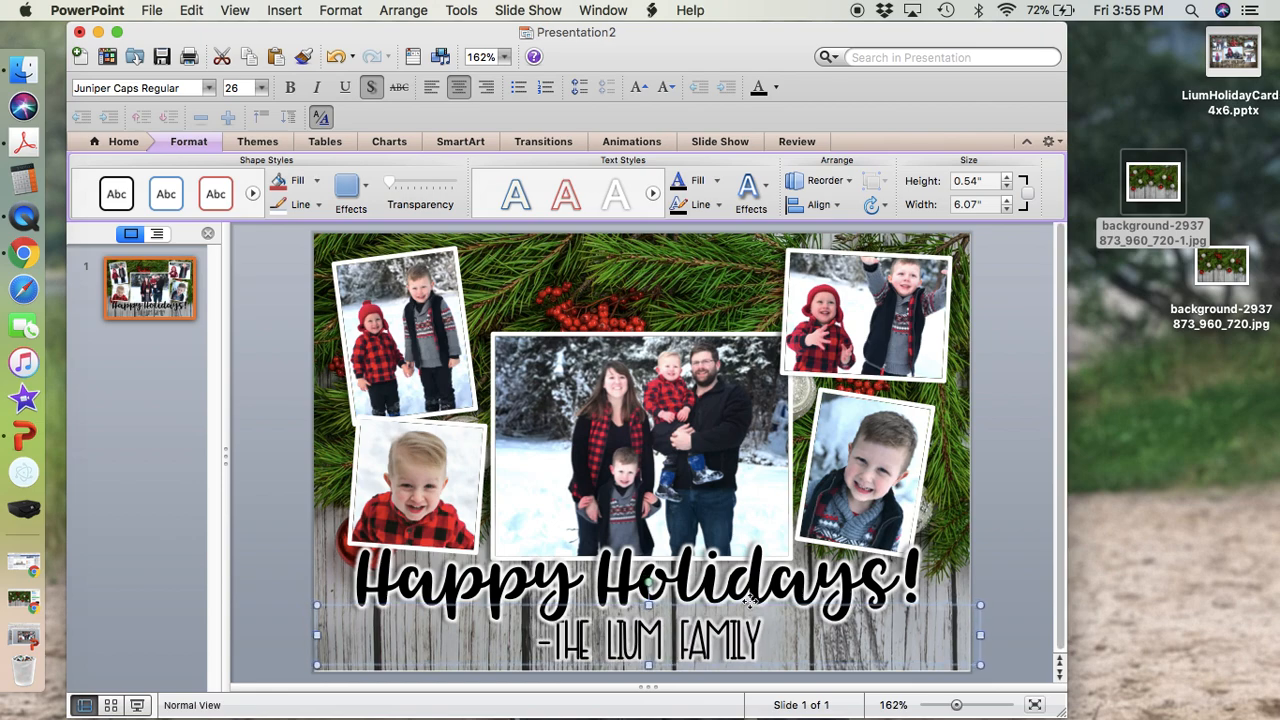
key("Right")
key("Right")
key("Right")
key("Right")
key("Right")
key("Right")
key("Right")
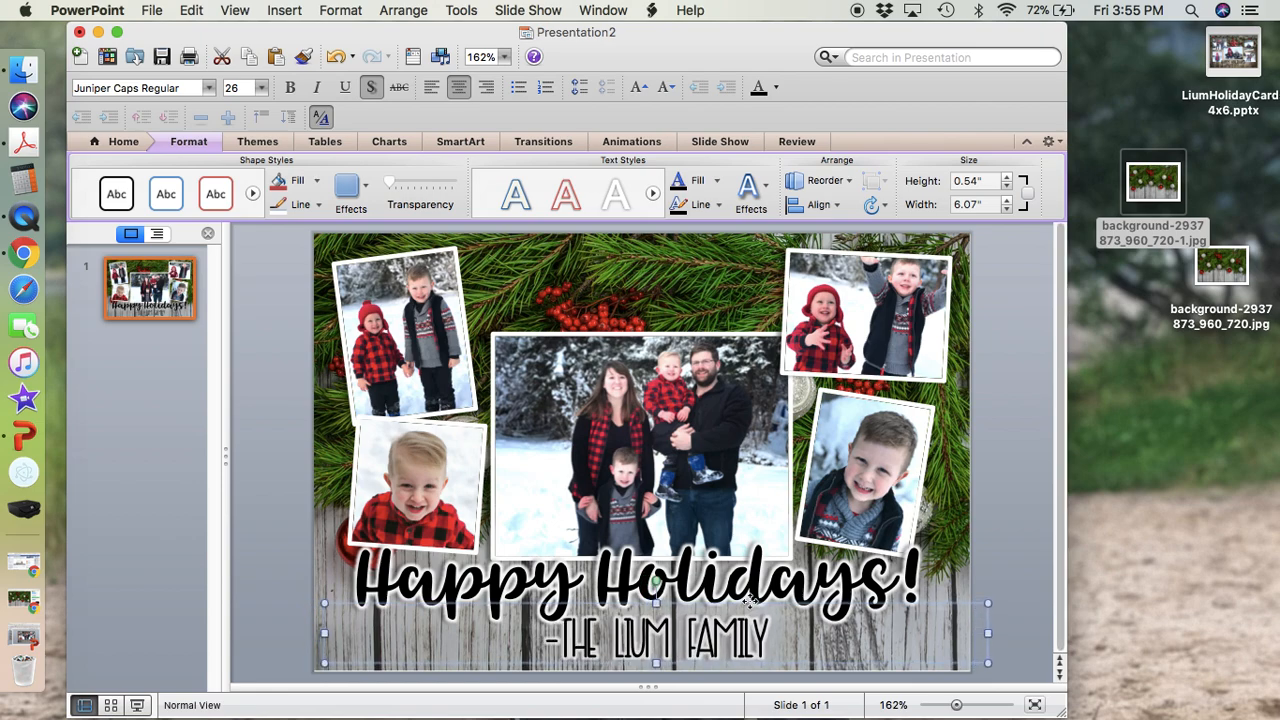
key("Up")
key("Up")
key("Right")
key("Right")
key("Right")
key("Up")
key("Up")
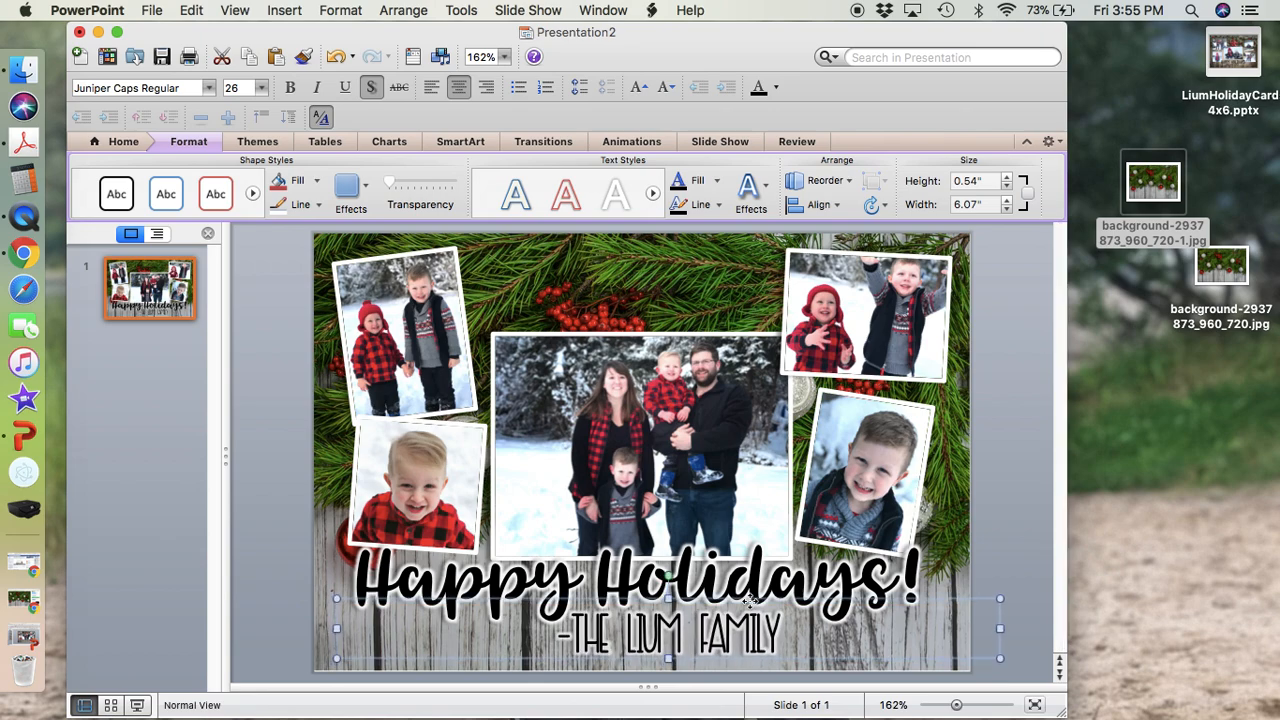
left_click(1032, 546)
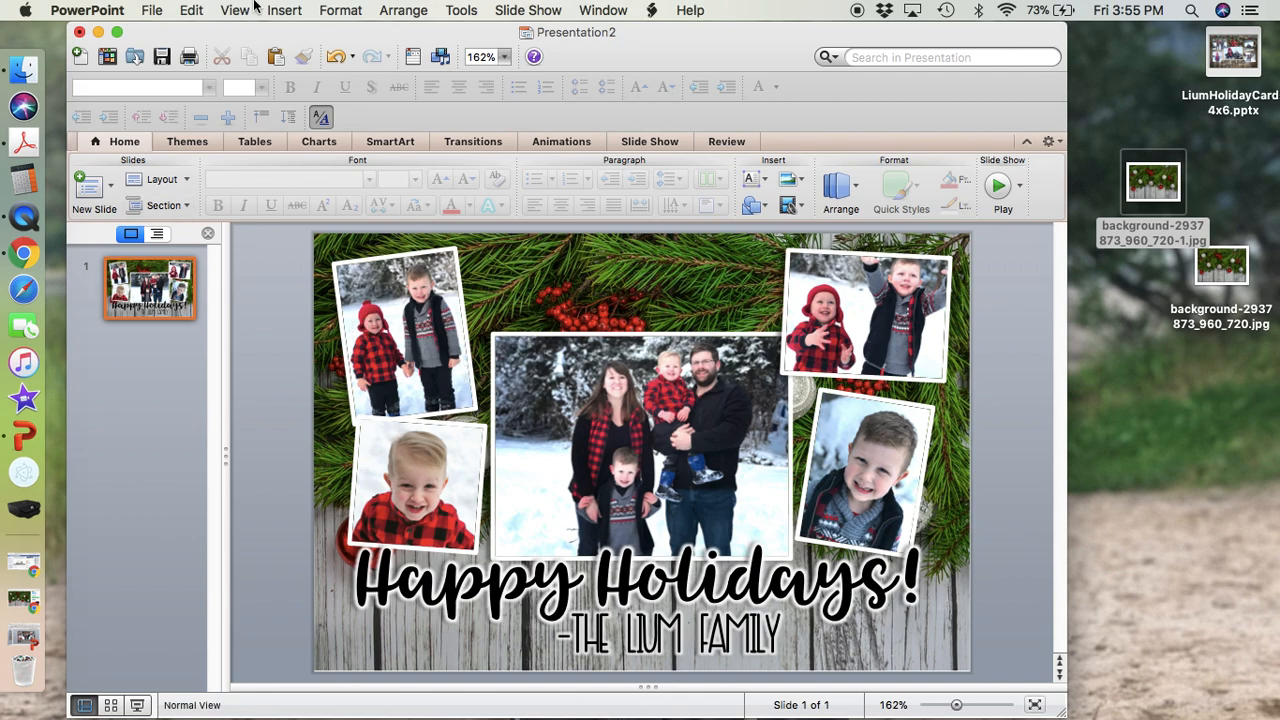
Save the slide as a picture in JPEG format to the Desktop under the name Presentation2.
left_click(152, 10)
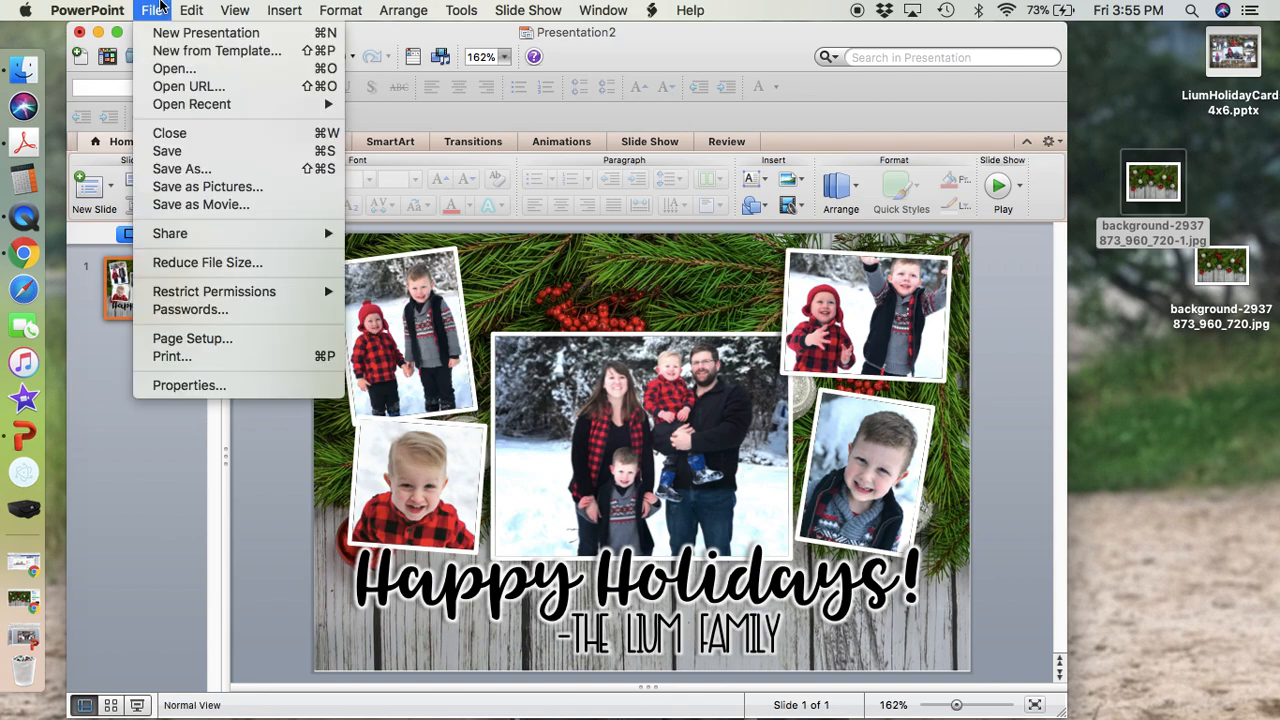
left_click(199, 187)
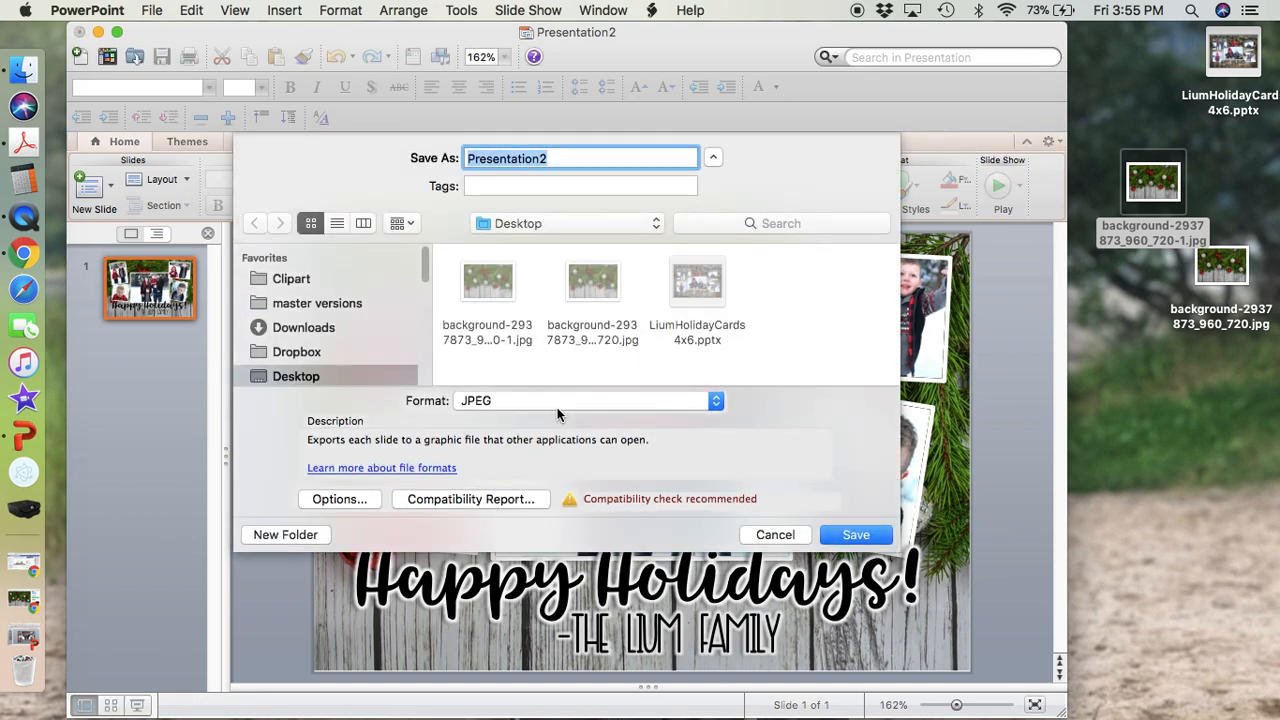
left_click(477, 402)
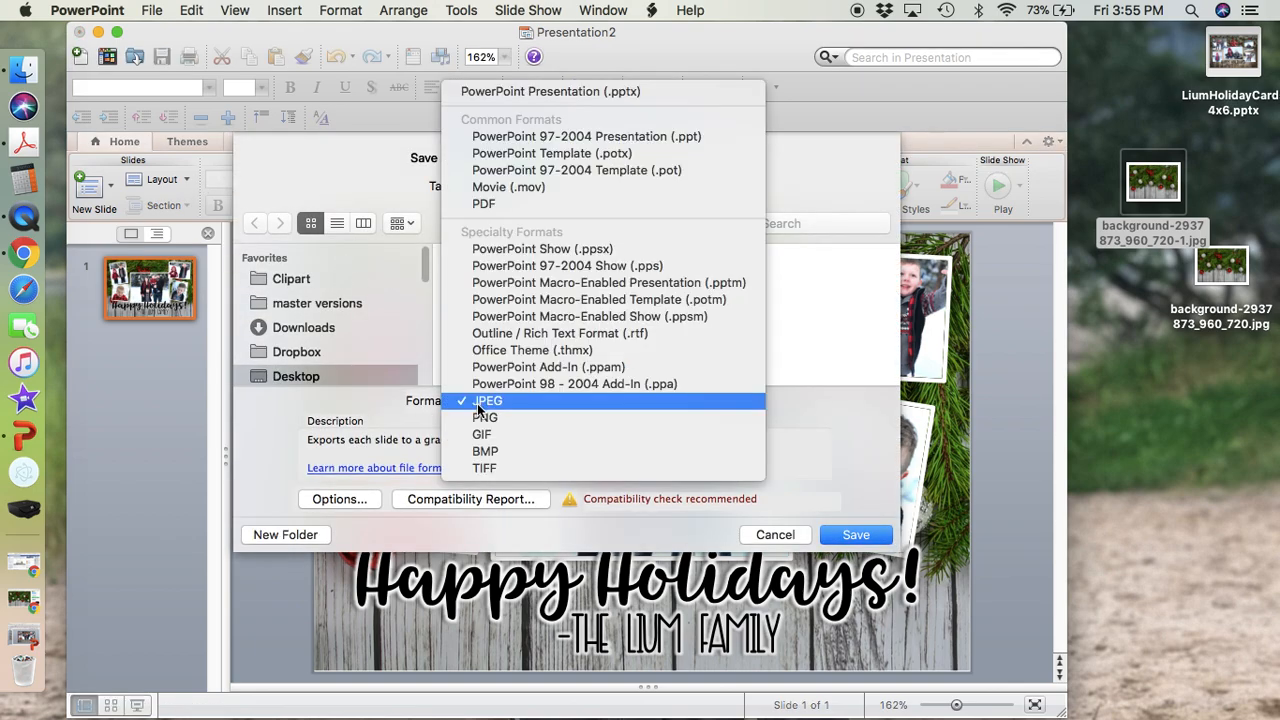
left_click(403, 412)
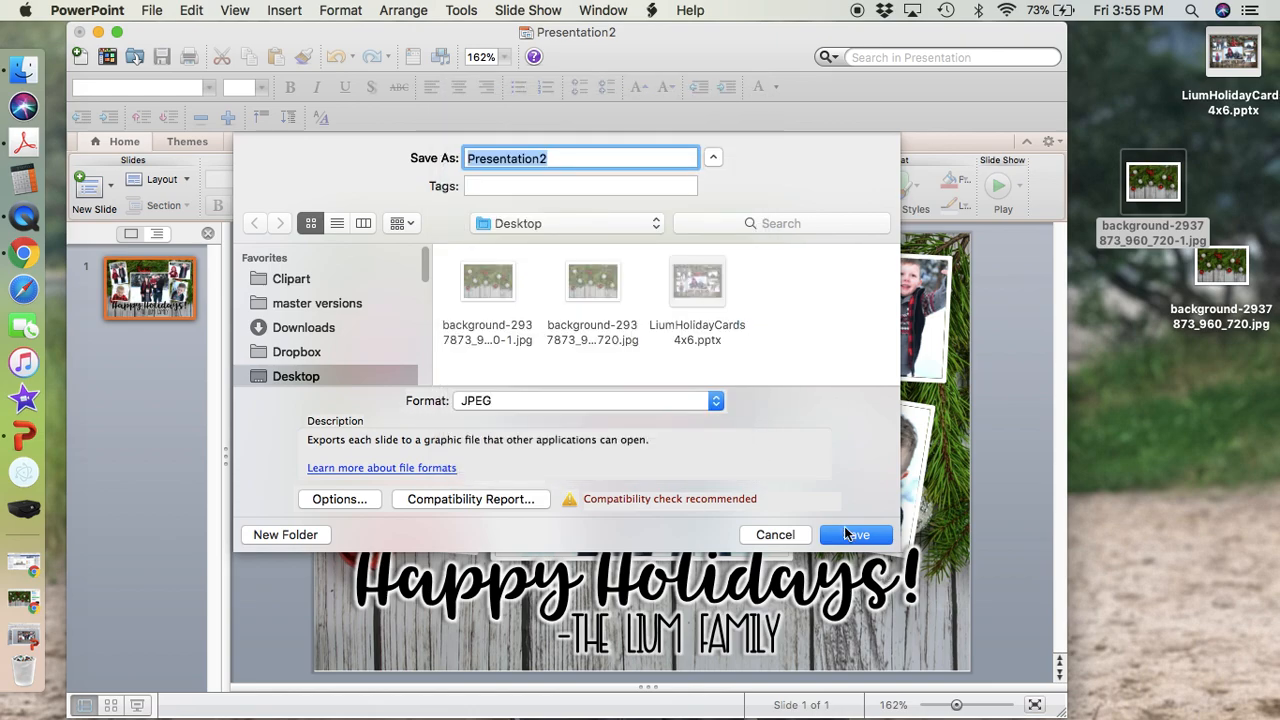
left_click(855, 535)
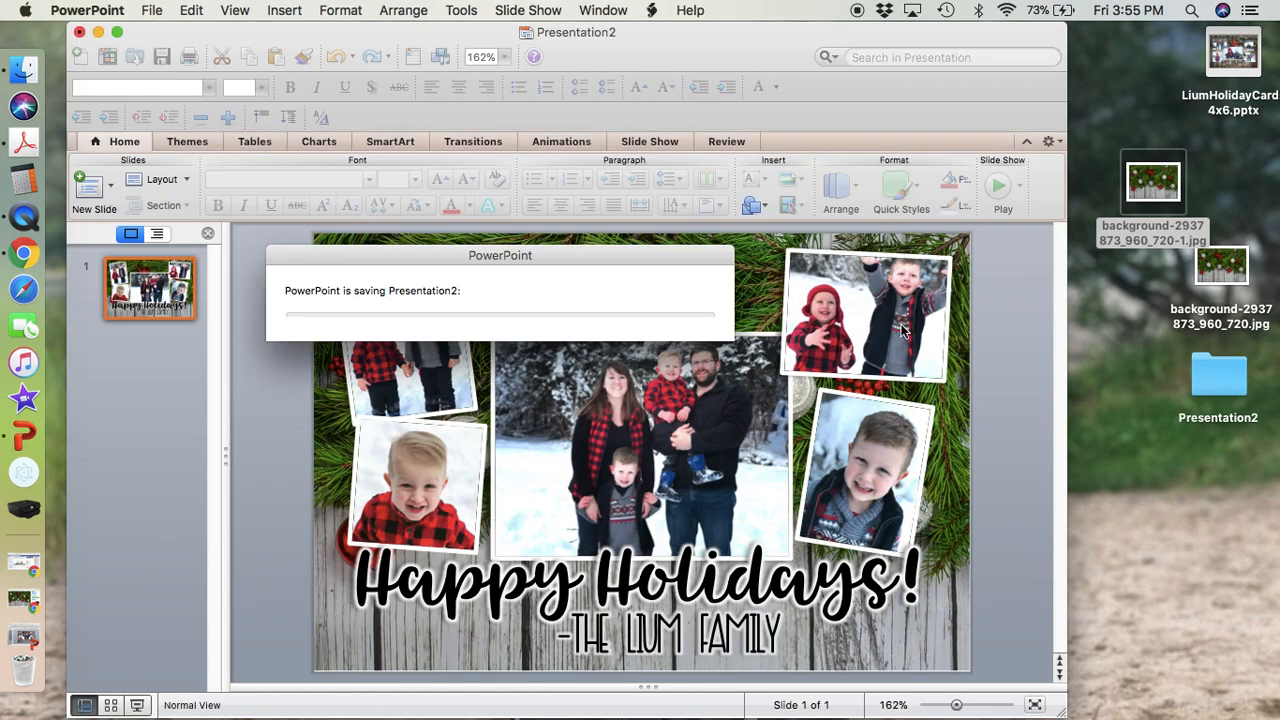
left_click(816, 408)
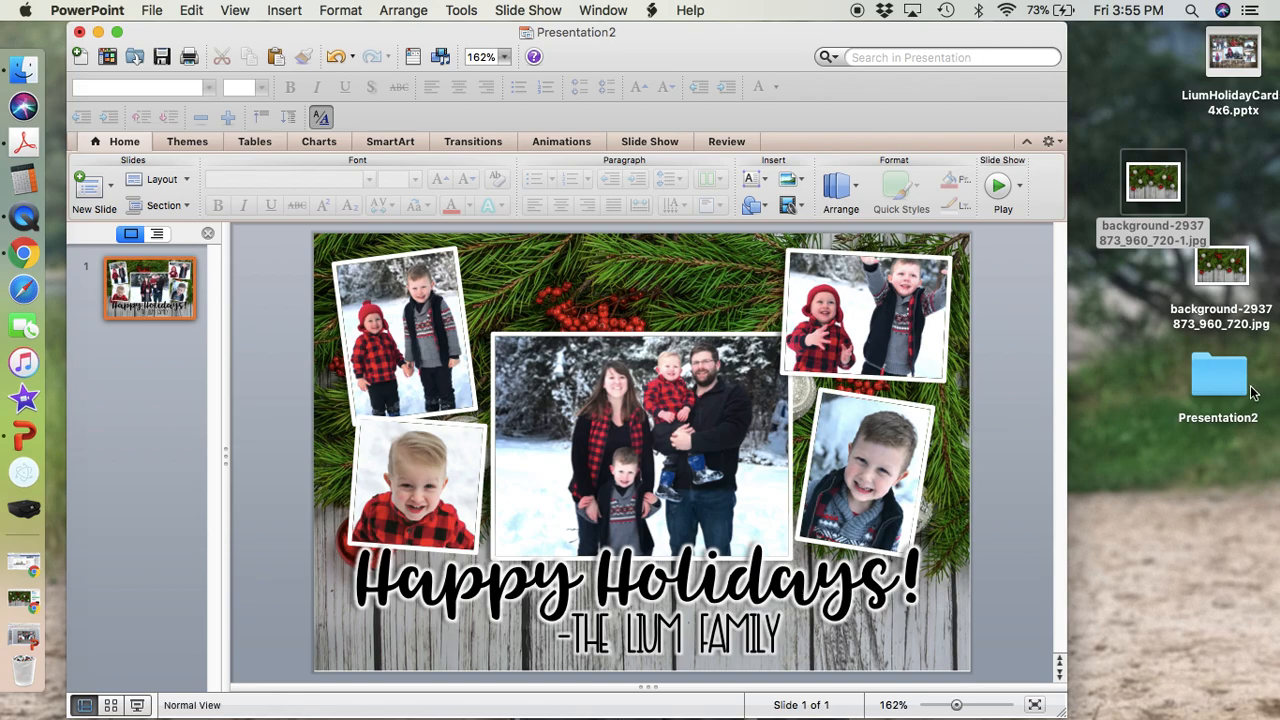
Open Slide1.jpg from the desktop's Presentation2 folder to check the exported card, close the image and folder, and return to PowerPoint.
left_click(1215, 385)
double_click(1215, 385)
left_click(503, 208)
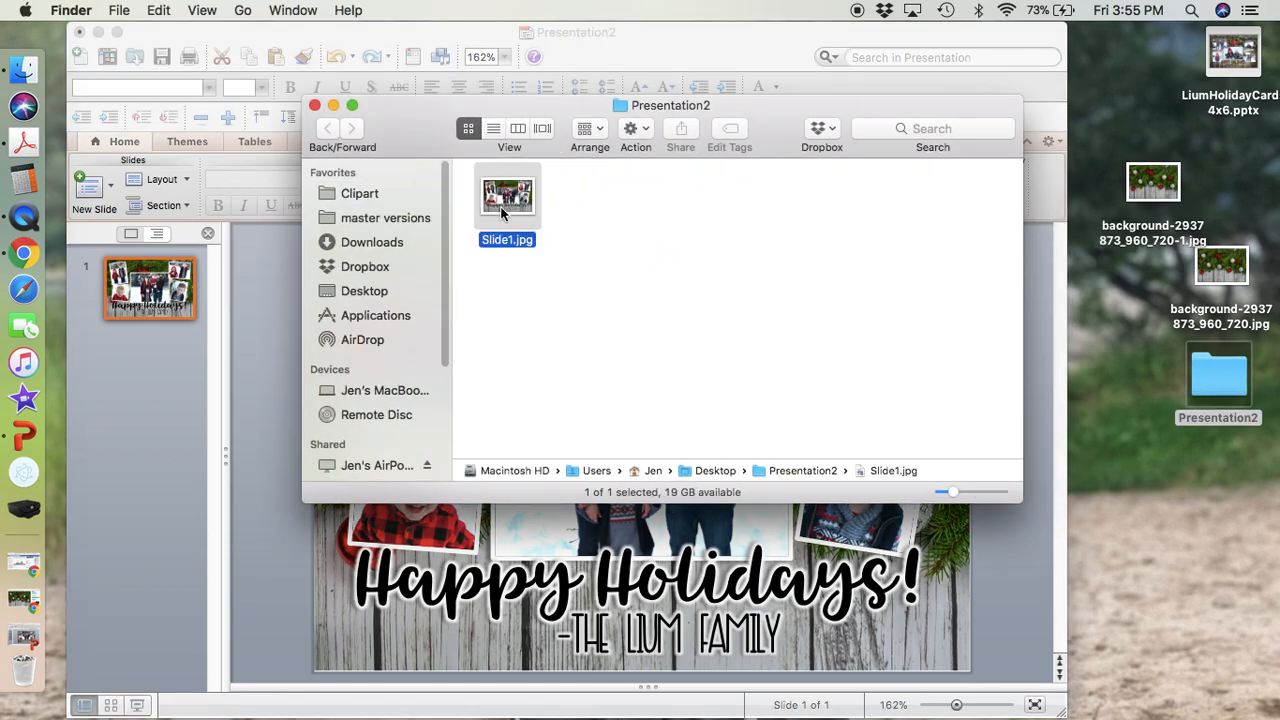
double_click(501, 208)
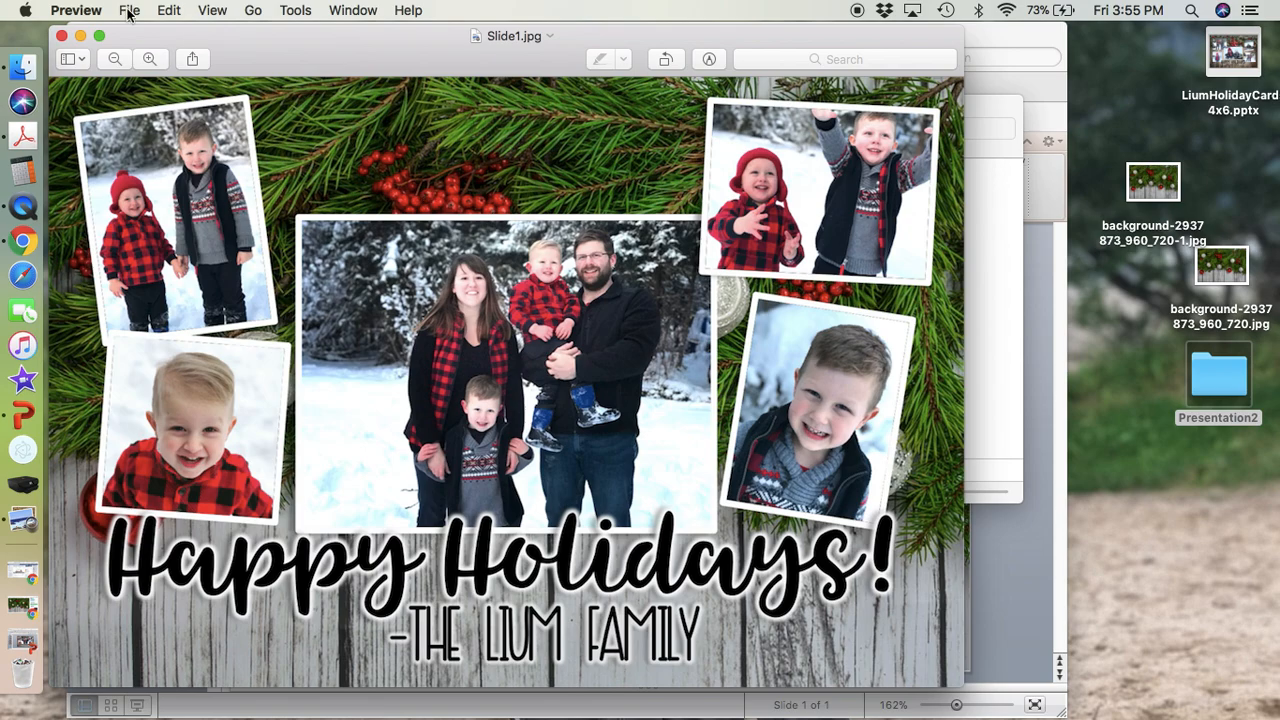
left_click(61, 36)
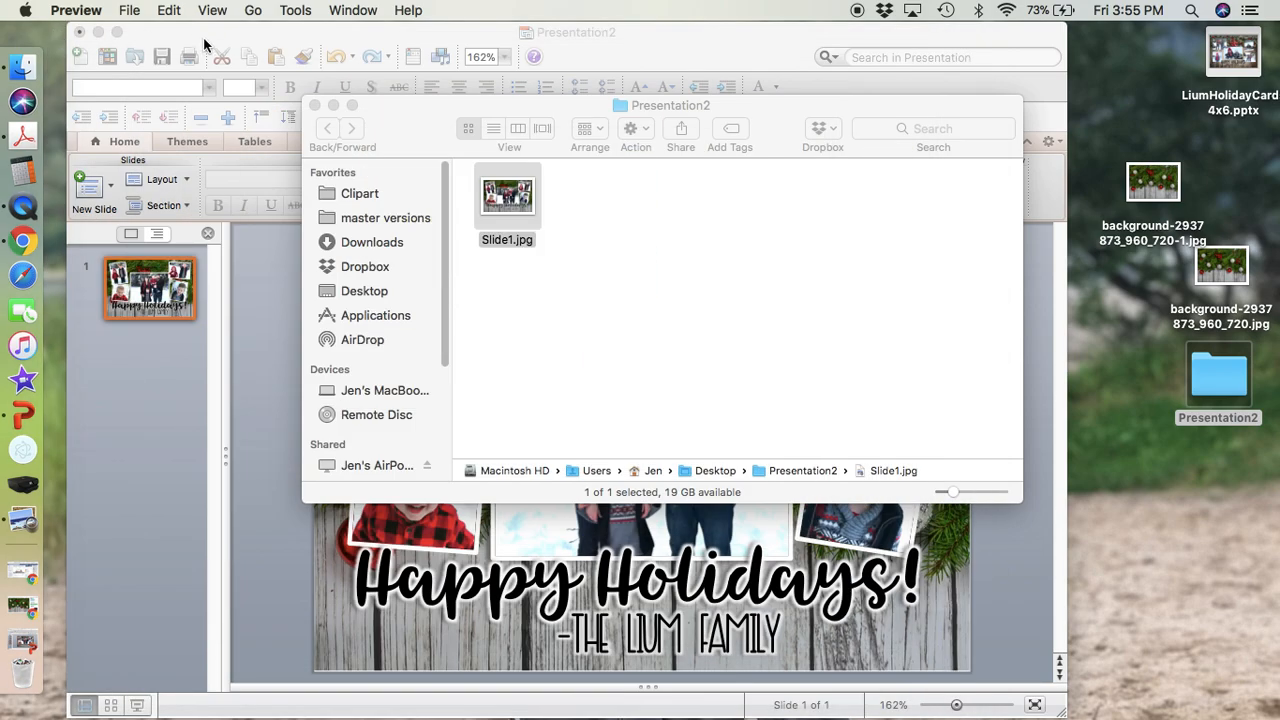
left_click(314, 105)
left_click(325, 35)
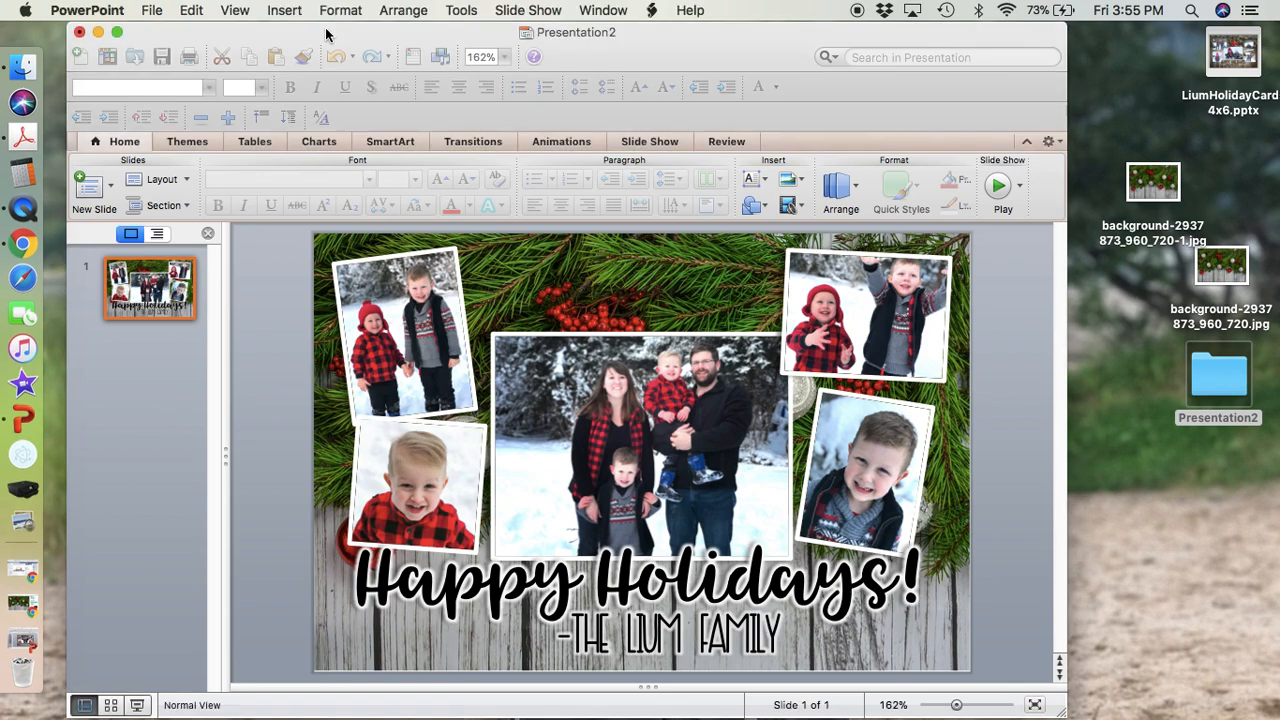